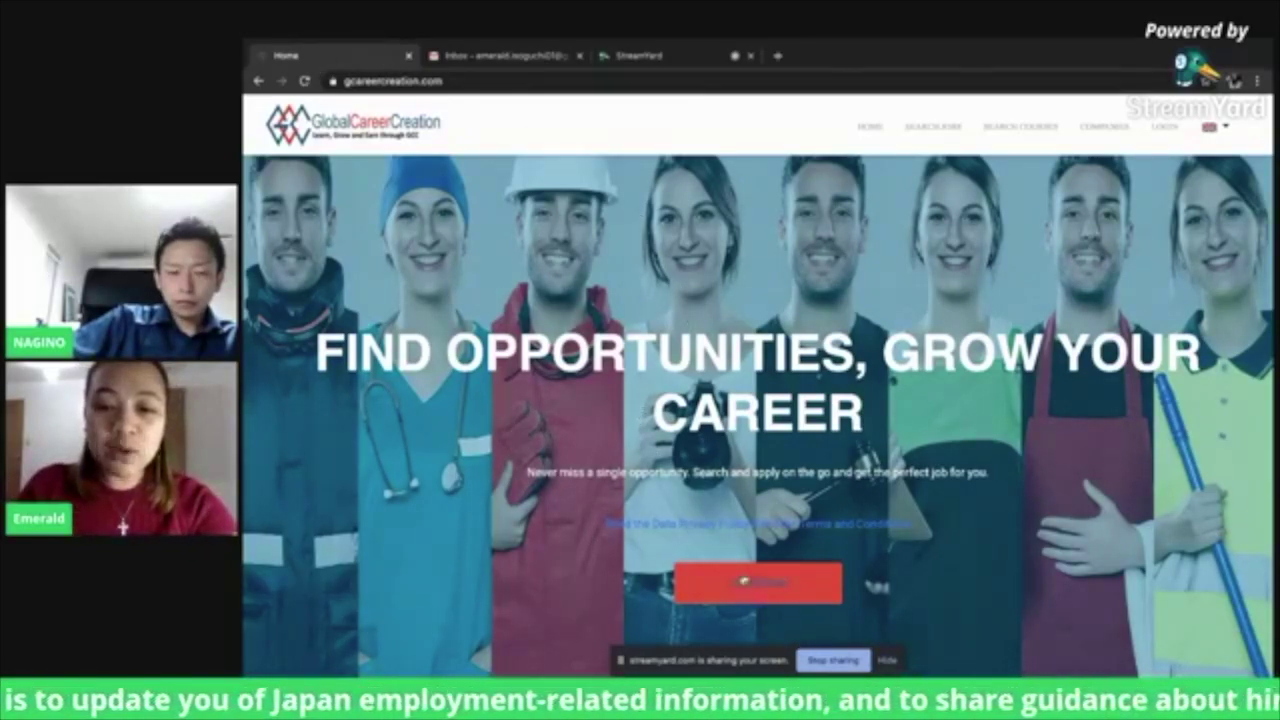
Open the Create Account form and set the Account Type to Applicant
{"action": "left_click", "coordinate": [764, 596]}
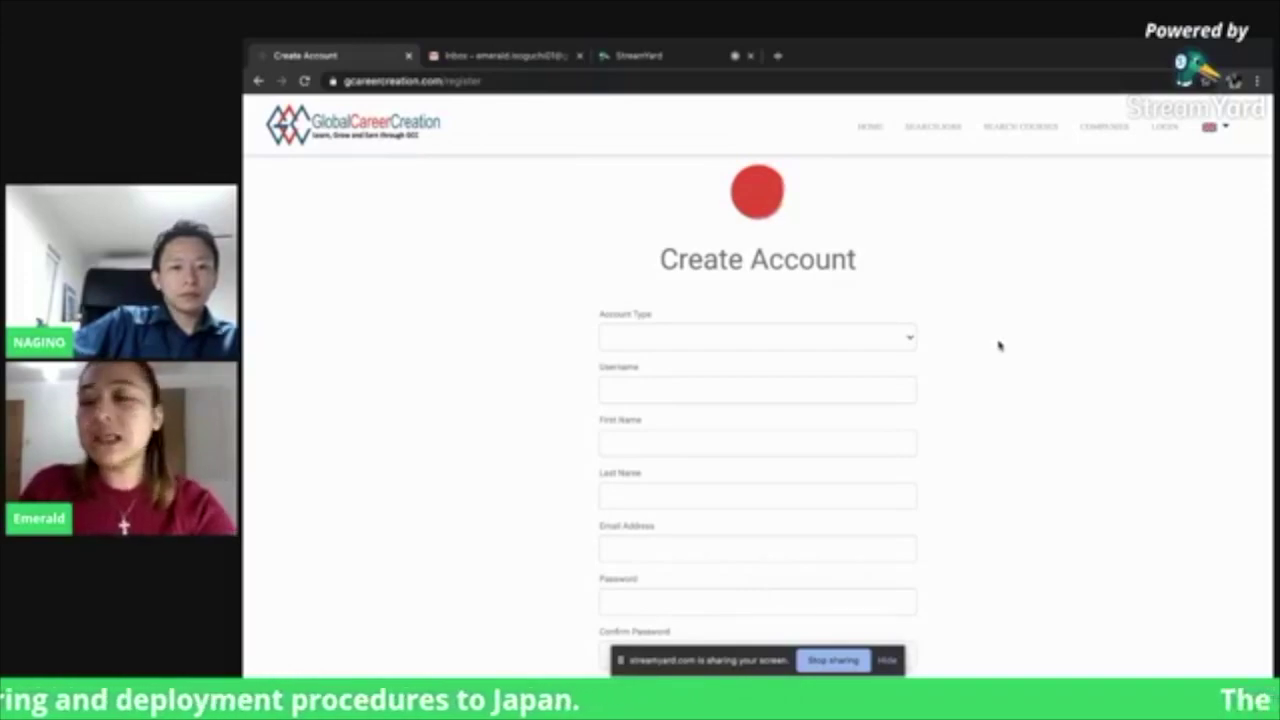
{"action": "left_click", "coordinate": [890, 345]}
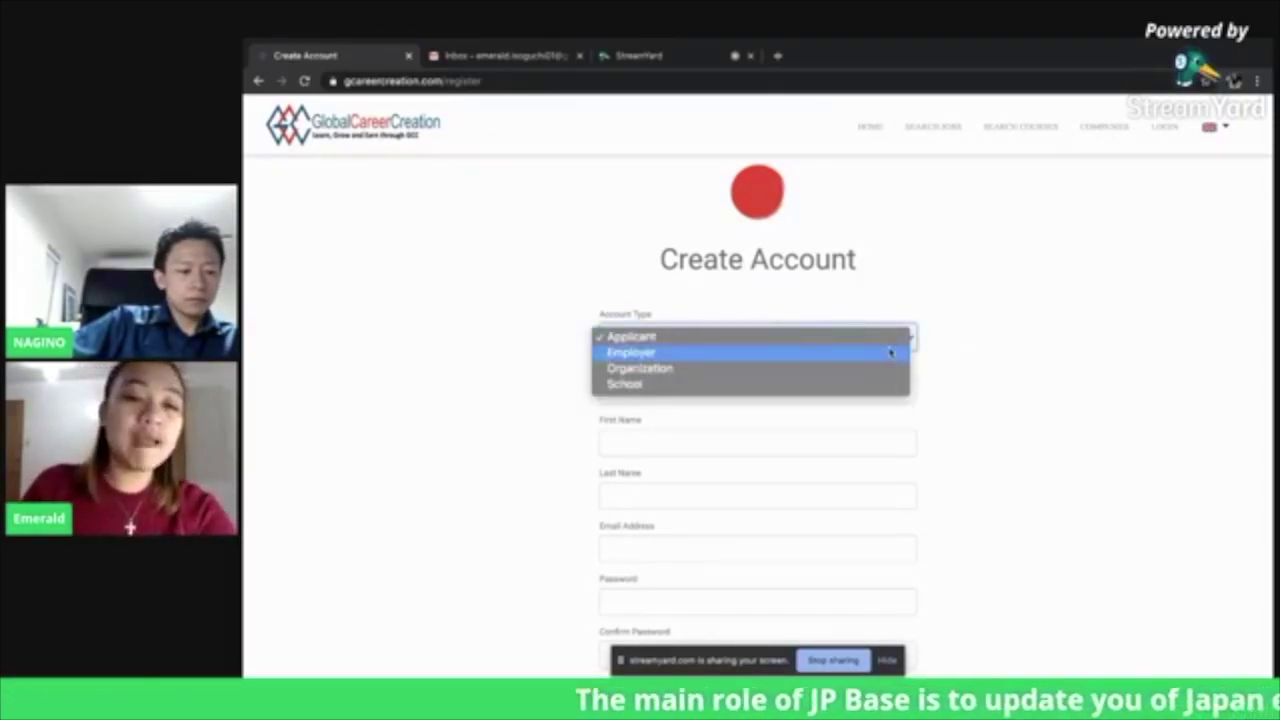
{"action": "left_click", "coordinate": [872, 338]}
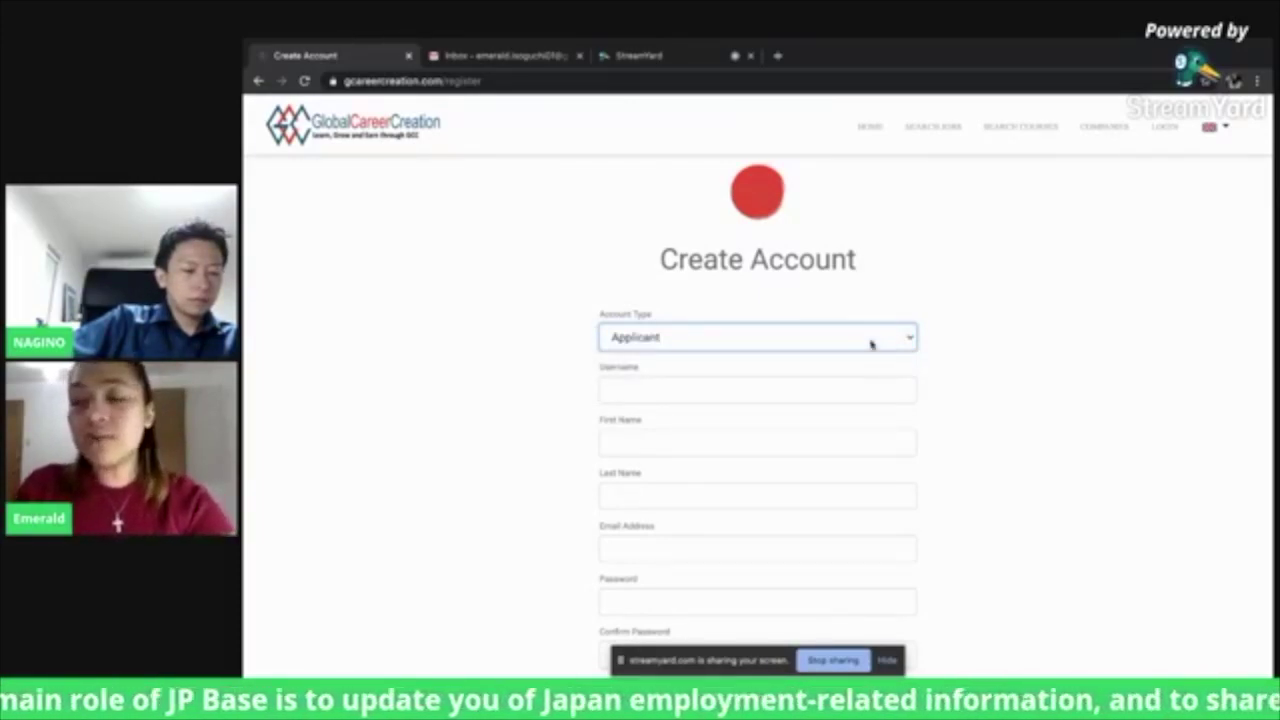
{"action": "left_click", "coordinate": [799, 390]}
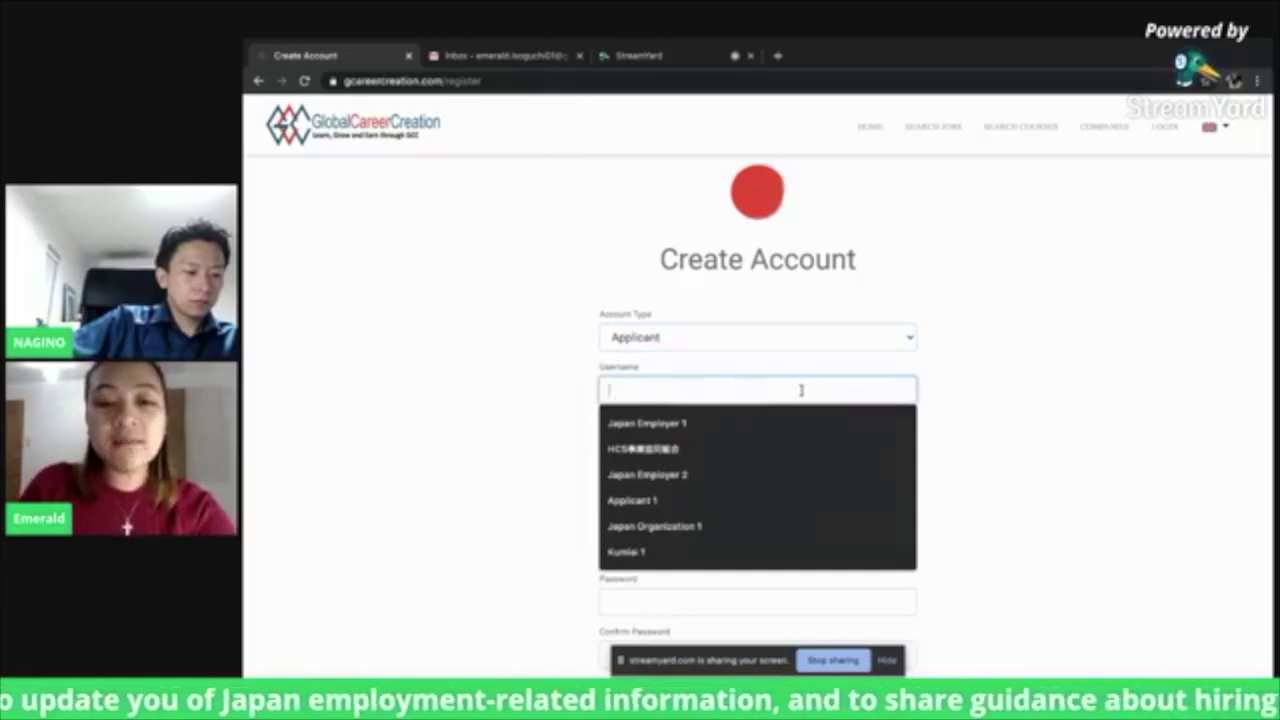
{"action": "left_click", "coordinate": [1006, 366]}
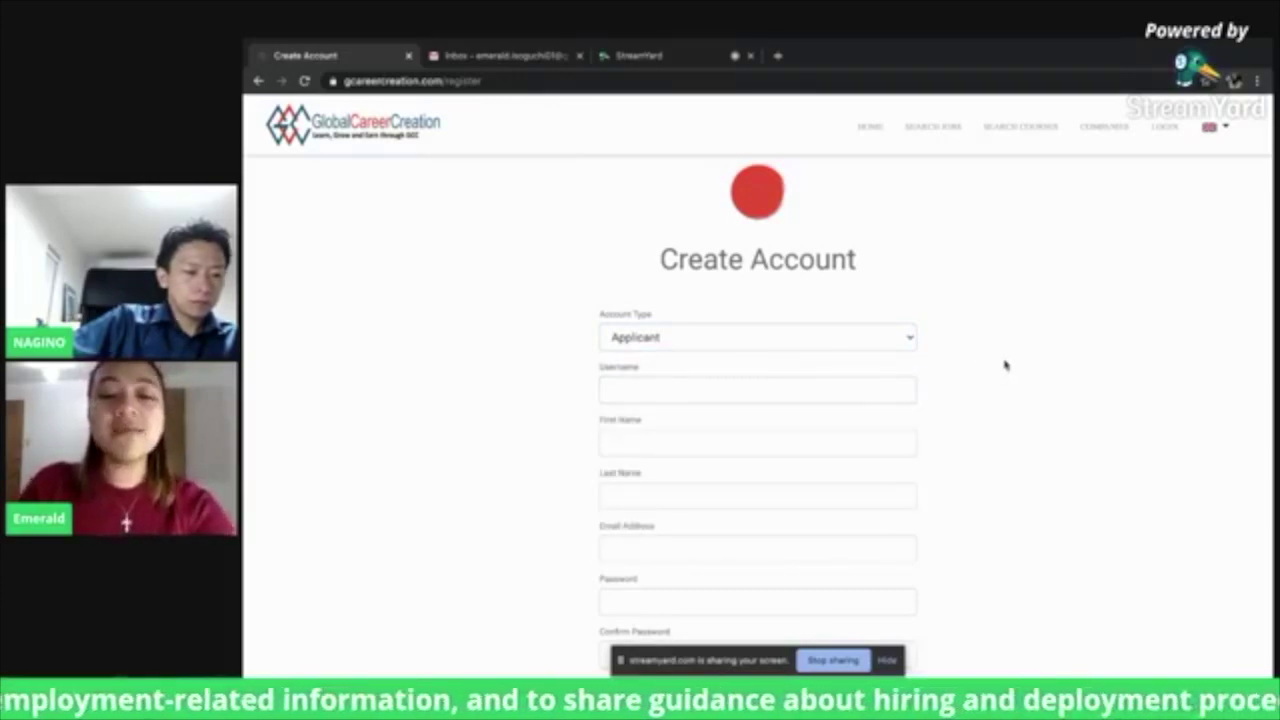
{"action": "scroll", "coordinate": [1006, 366], "scroll_direction": "down", "scroll_amount": 1}
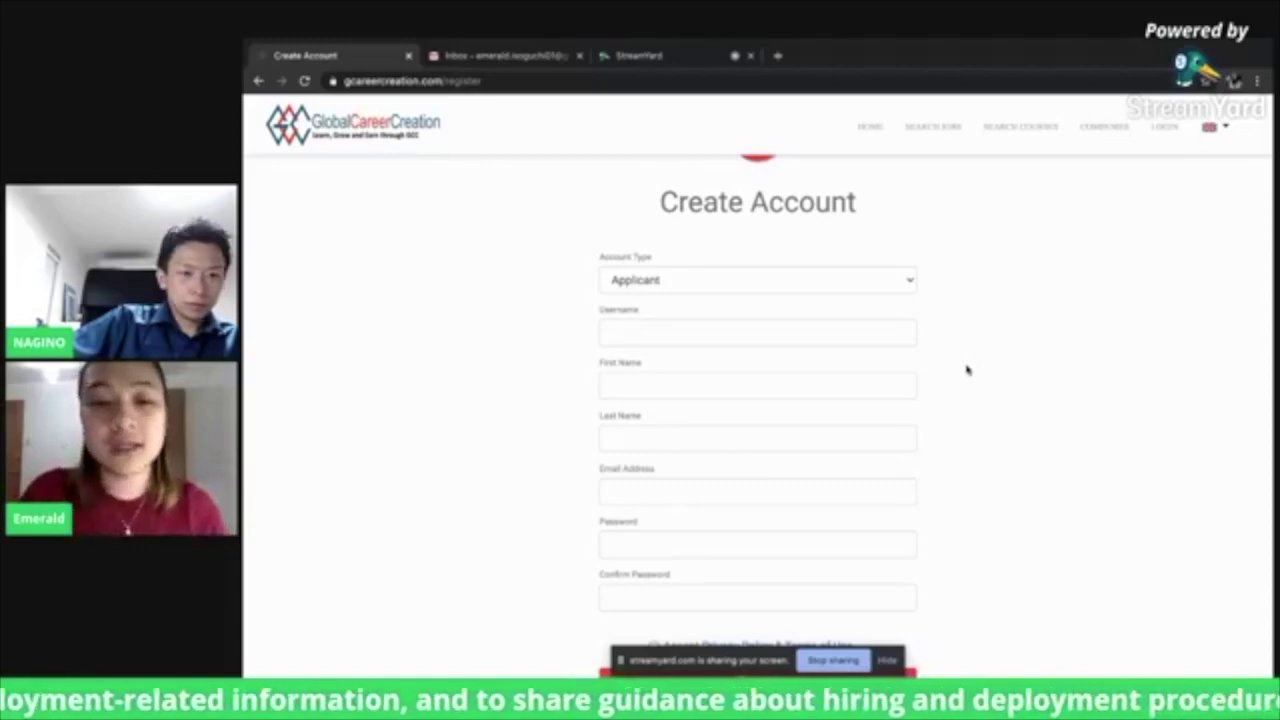
Enter the applicant's username, first name, last name and e-mail address, correcting a last-name typo
{"action": "left_click", "coordinate": [787, 335]}
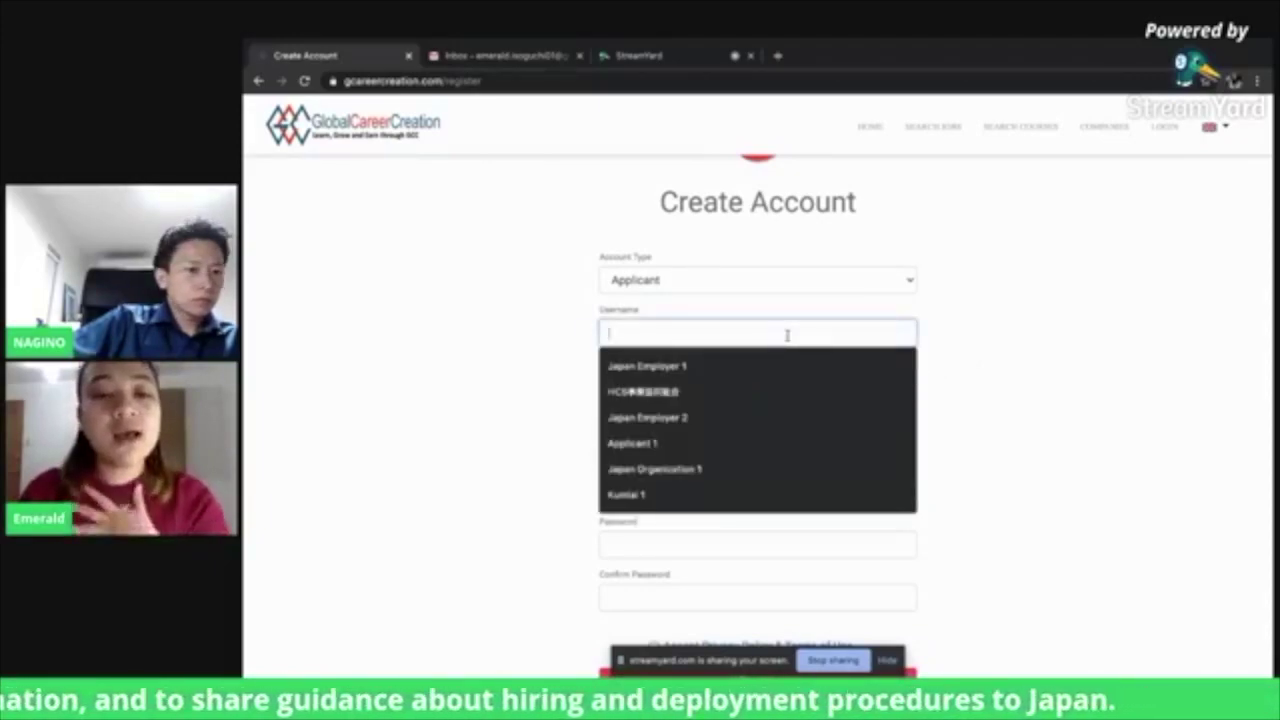
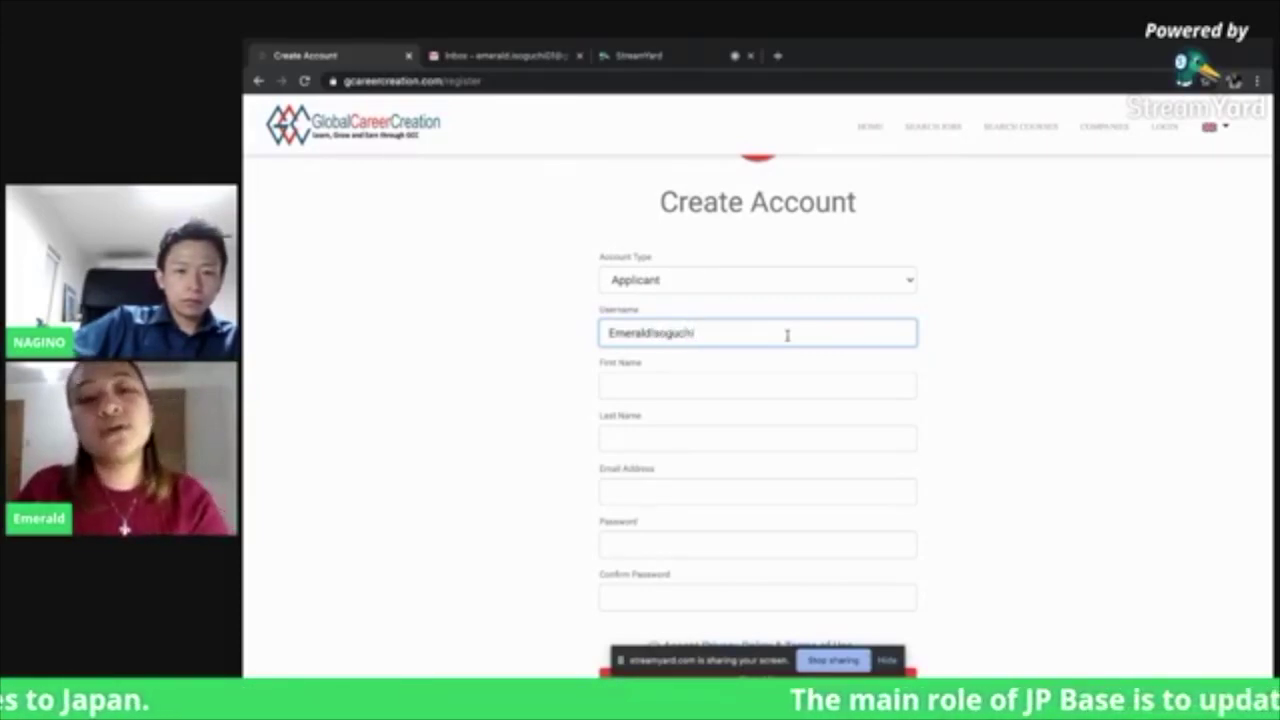
{"action": "left_click", "coordinate": [753, 387]}
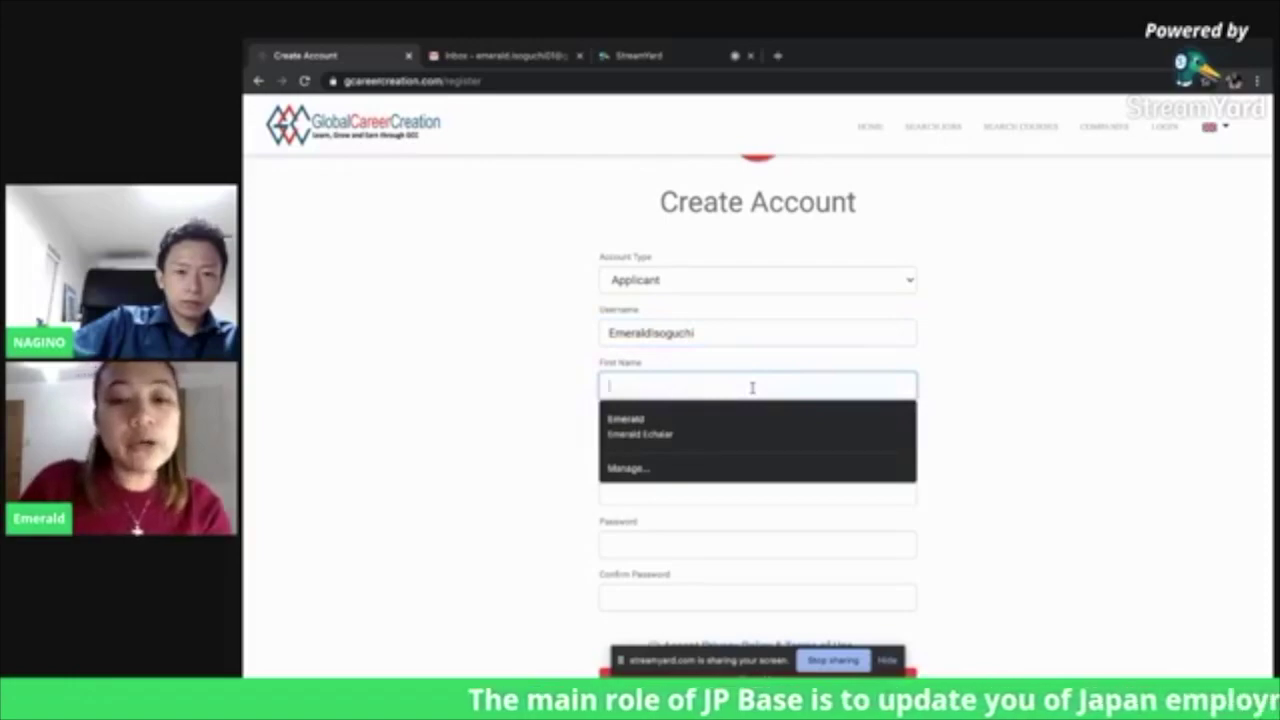
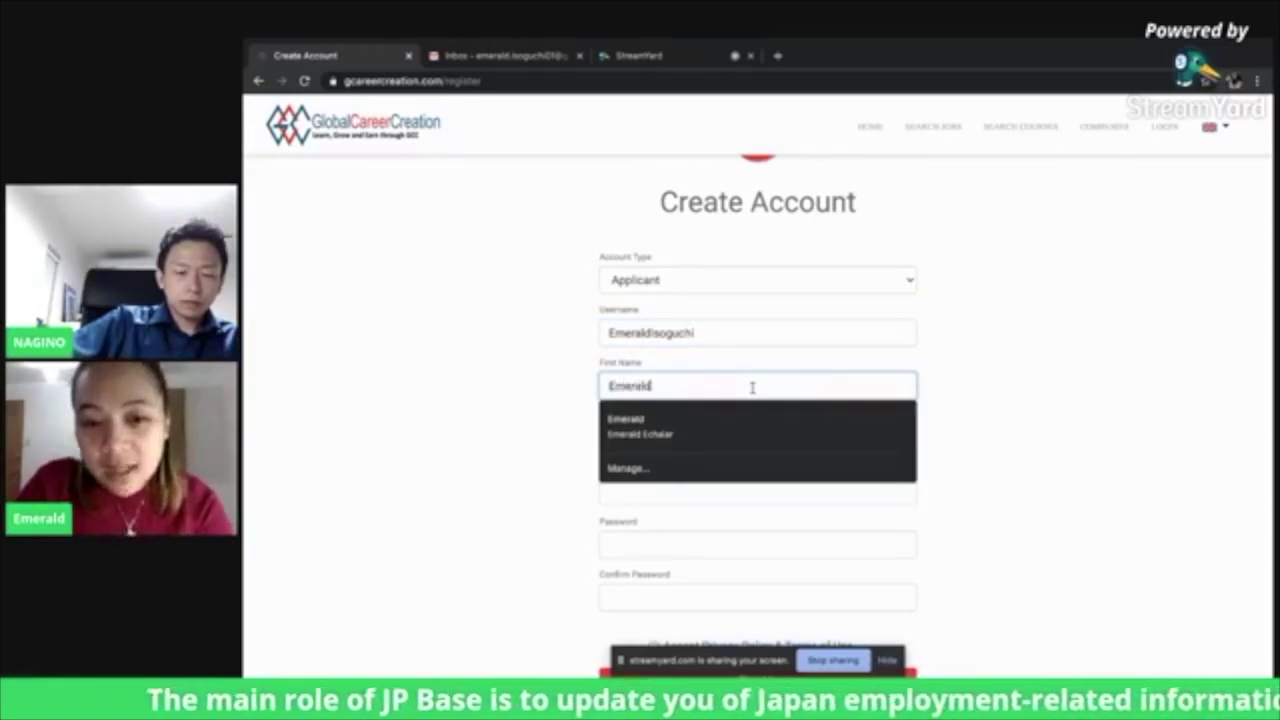
{"action": "key", "text": "Tab"}
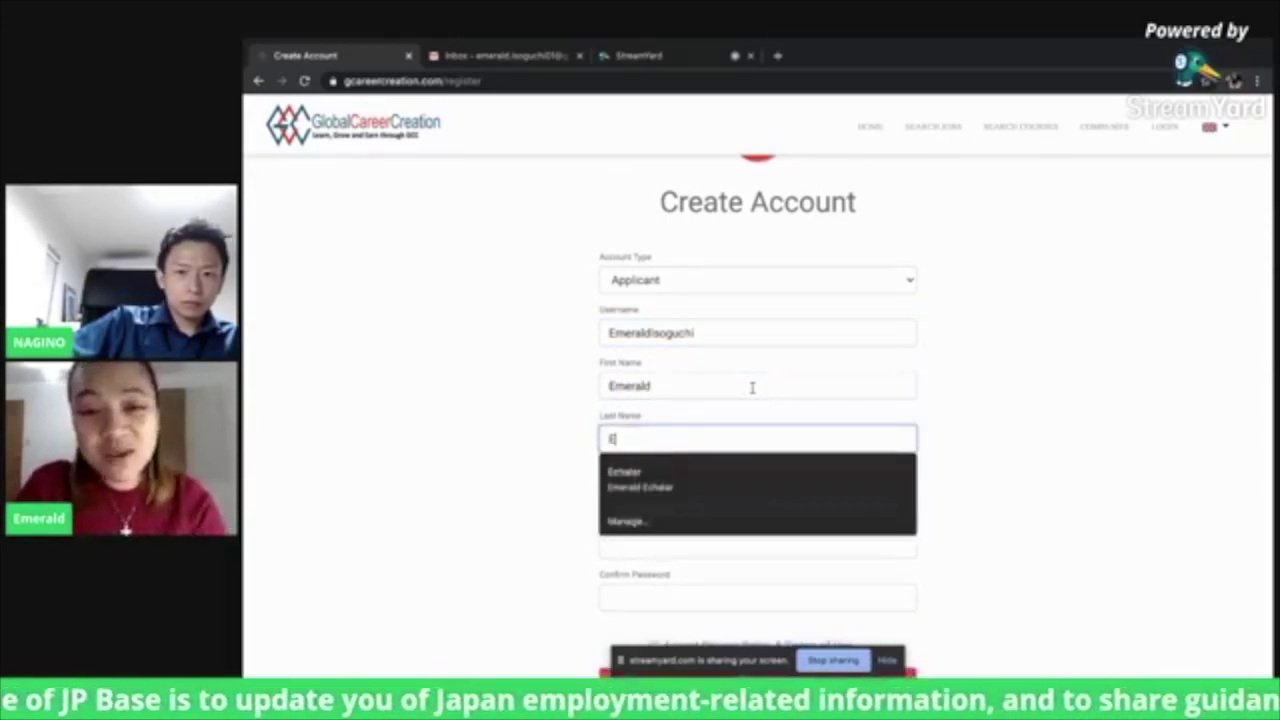
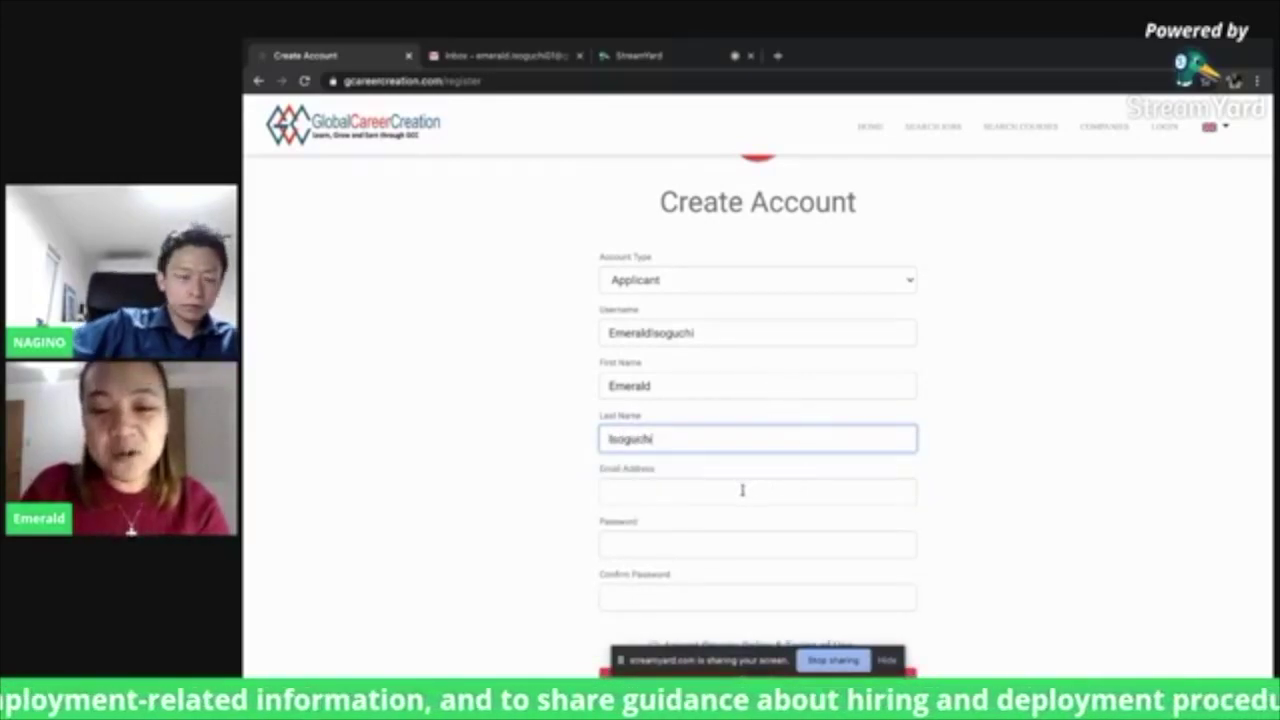
{"action": "left_click", "coordinate": [742, 490]}
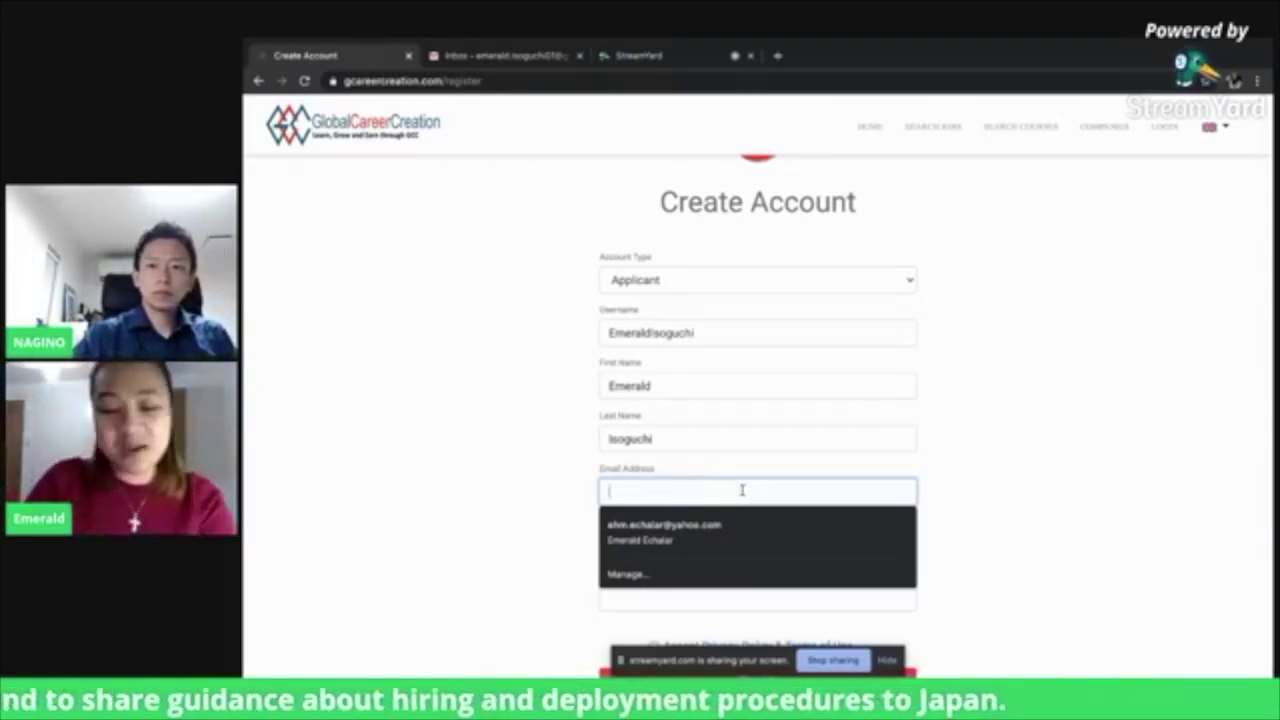
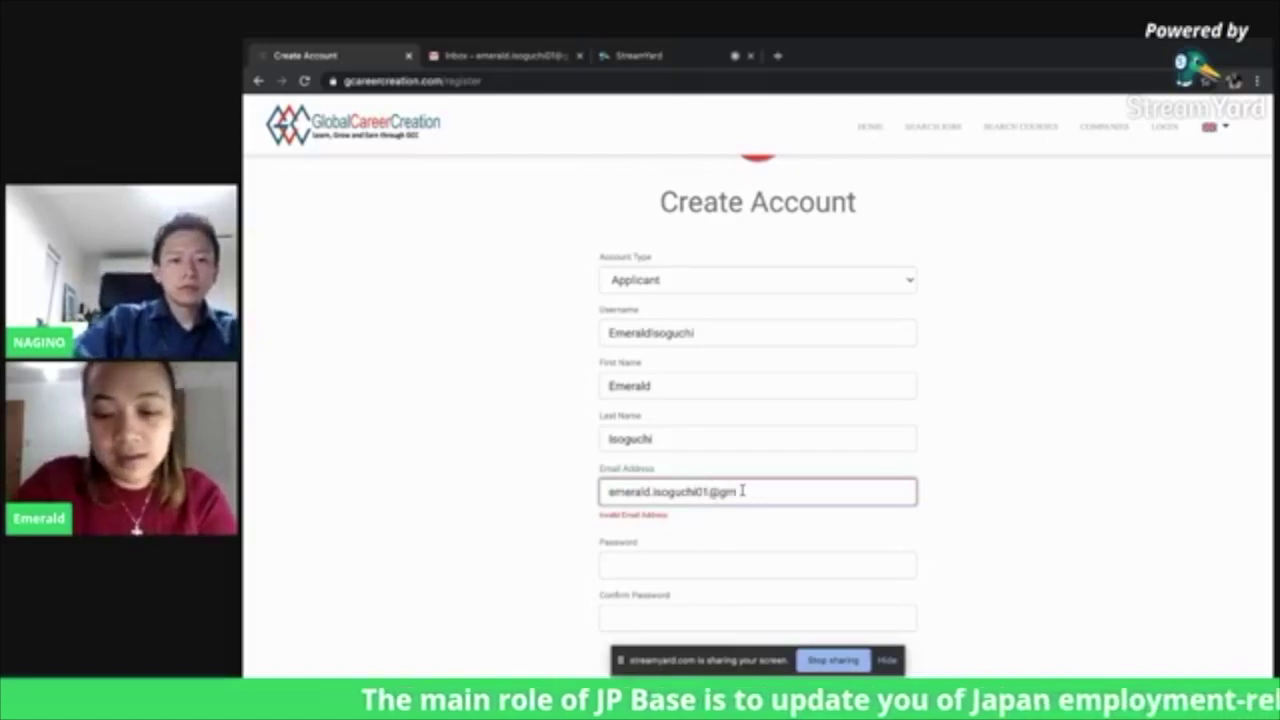
{"action": "key", "text": "Tab"}
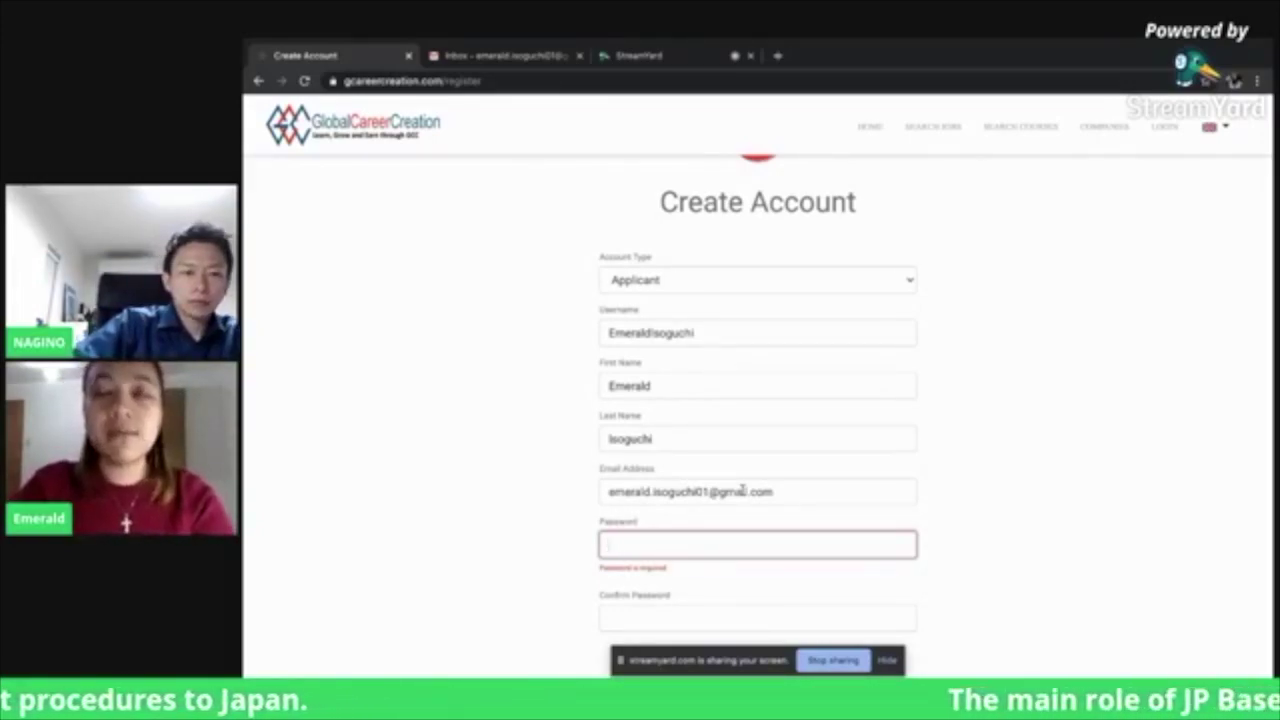
Enter and confirm the account password, accept the Privacy Policy & Terms of Use, and sign up
{"action": "type", "text": "•••"}
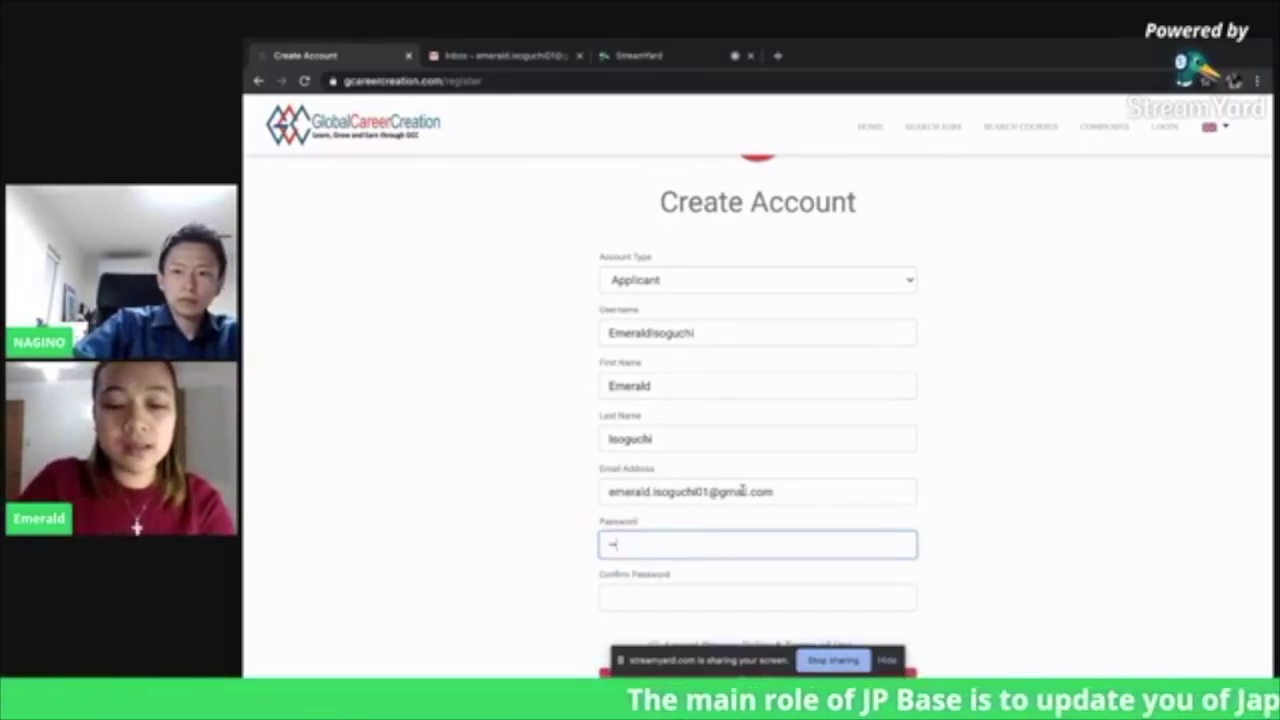
{"action": "type", "text": "••••"}
{"action": "key", "text": "Tab"}
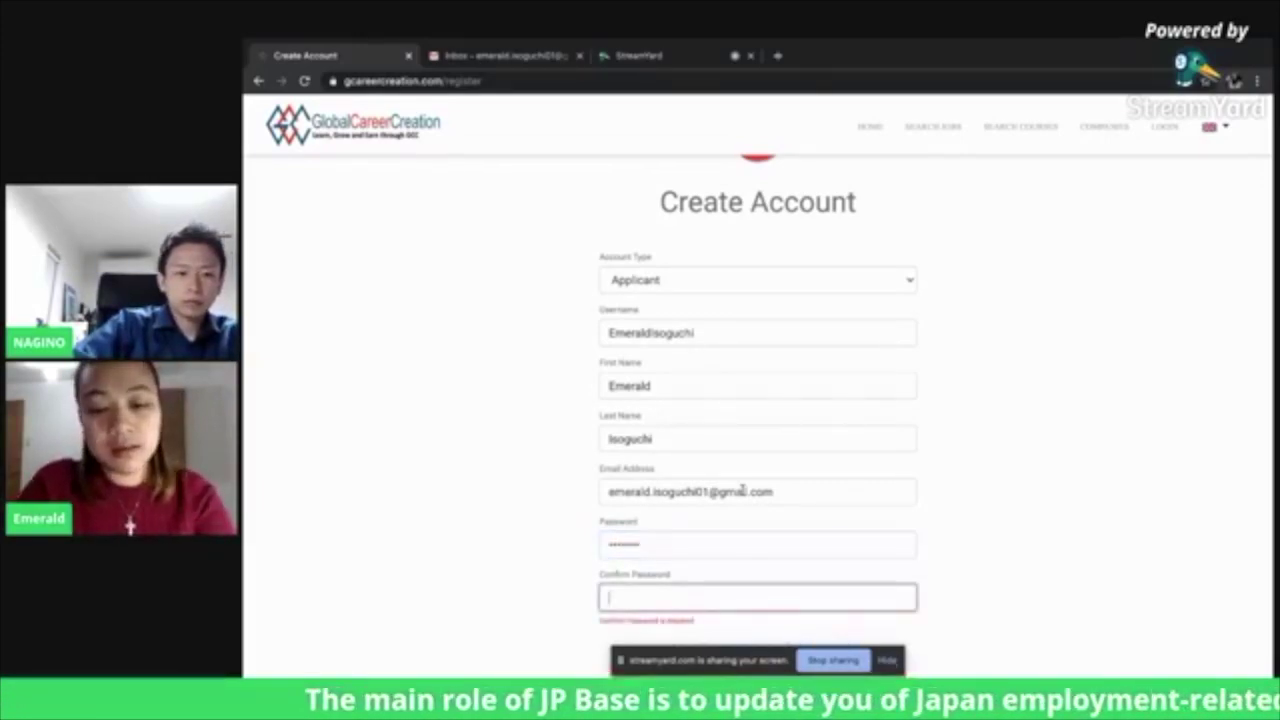
{"action": "type", "text": "••••••••"}
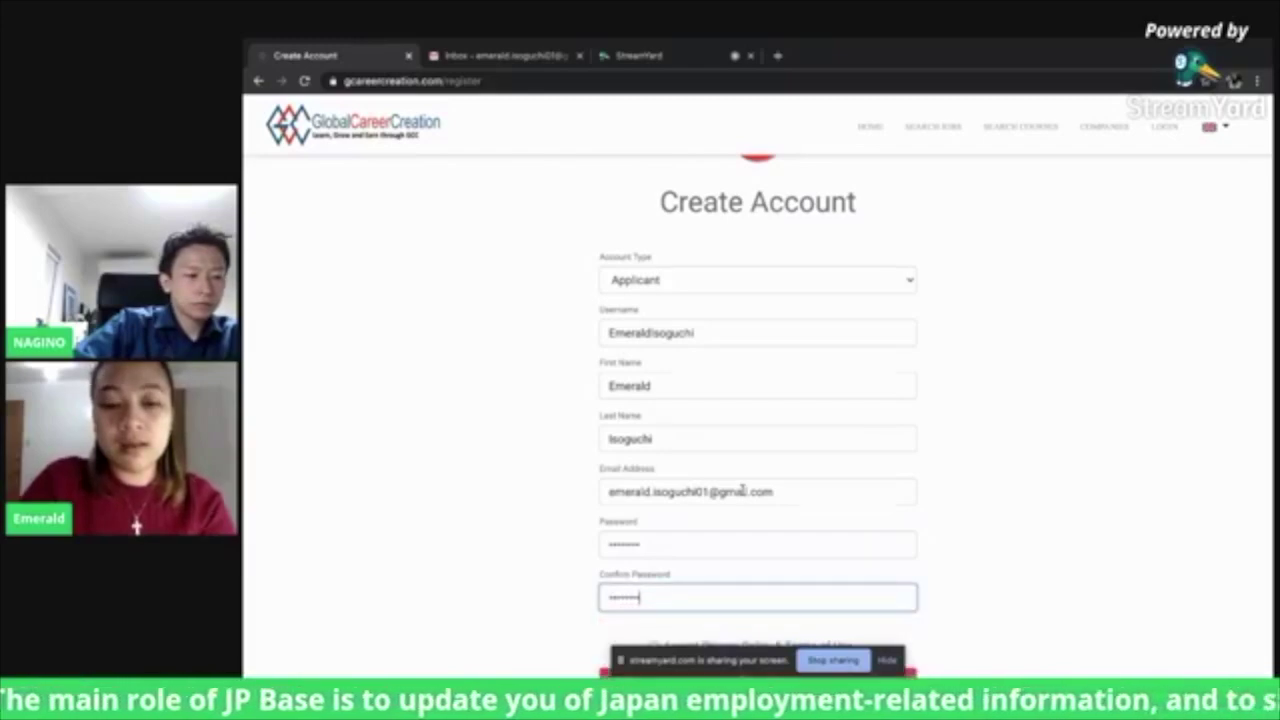
{"action": "left_click", "coordinate": [520, 456]}
{"action": "scroll", "coordinate": [520, 456], "scroll_direction": "down", "scroll_amount": 2}
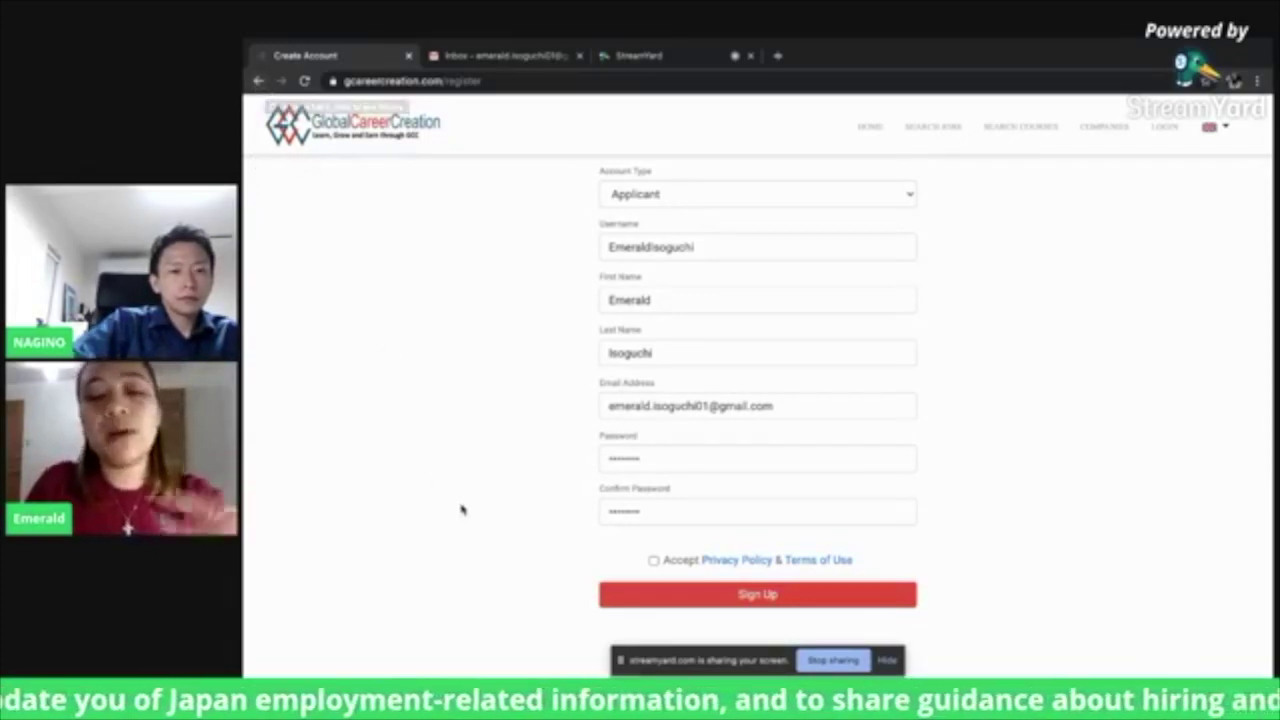
{"action": "left_click", "coordinate": [653, 561]}
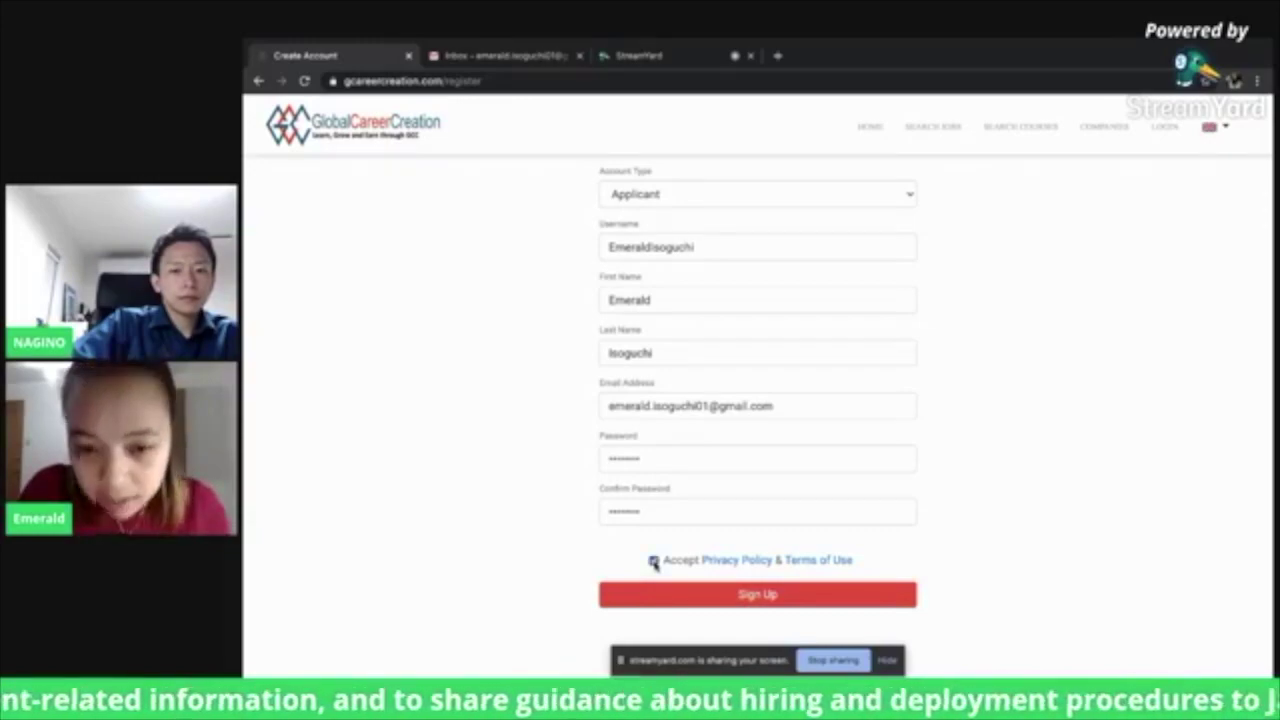
{"action": "left_click", "coordinate": [742, 600]}
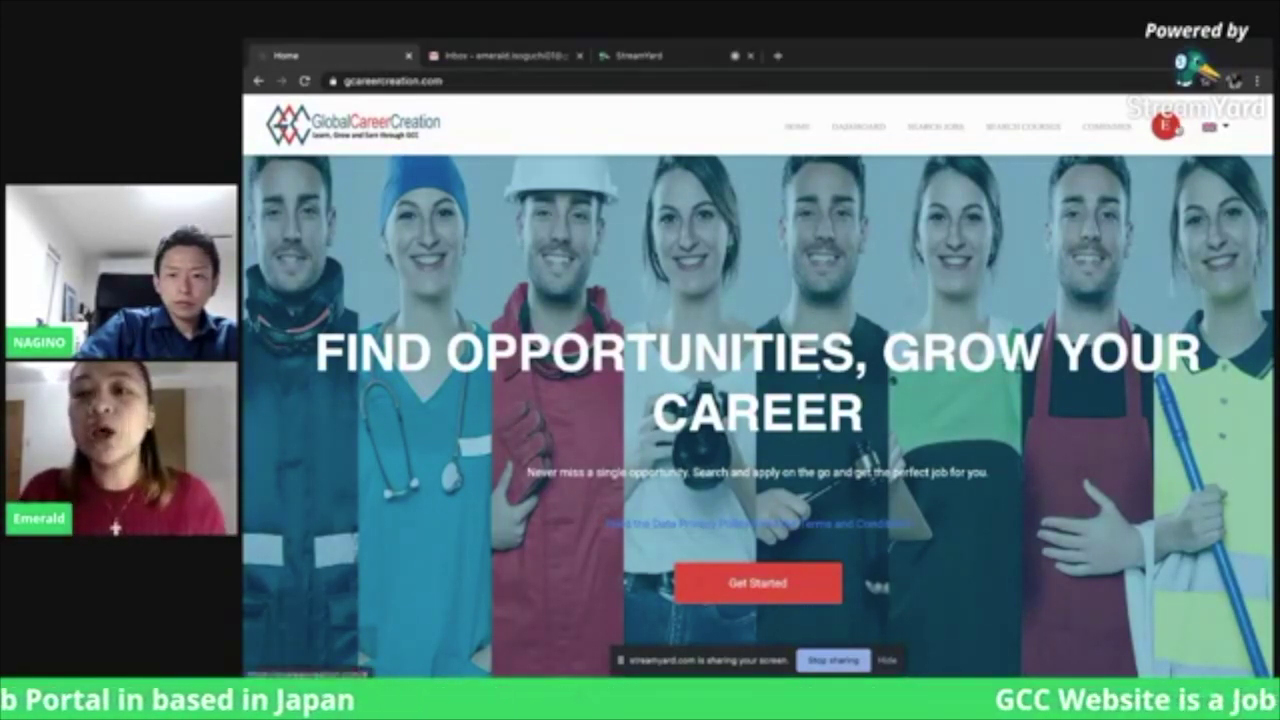
Choose My Profile from the E avatar menu
{"action": "left_click", "coordinate": [1179, 130]}
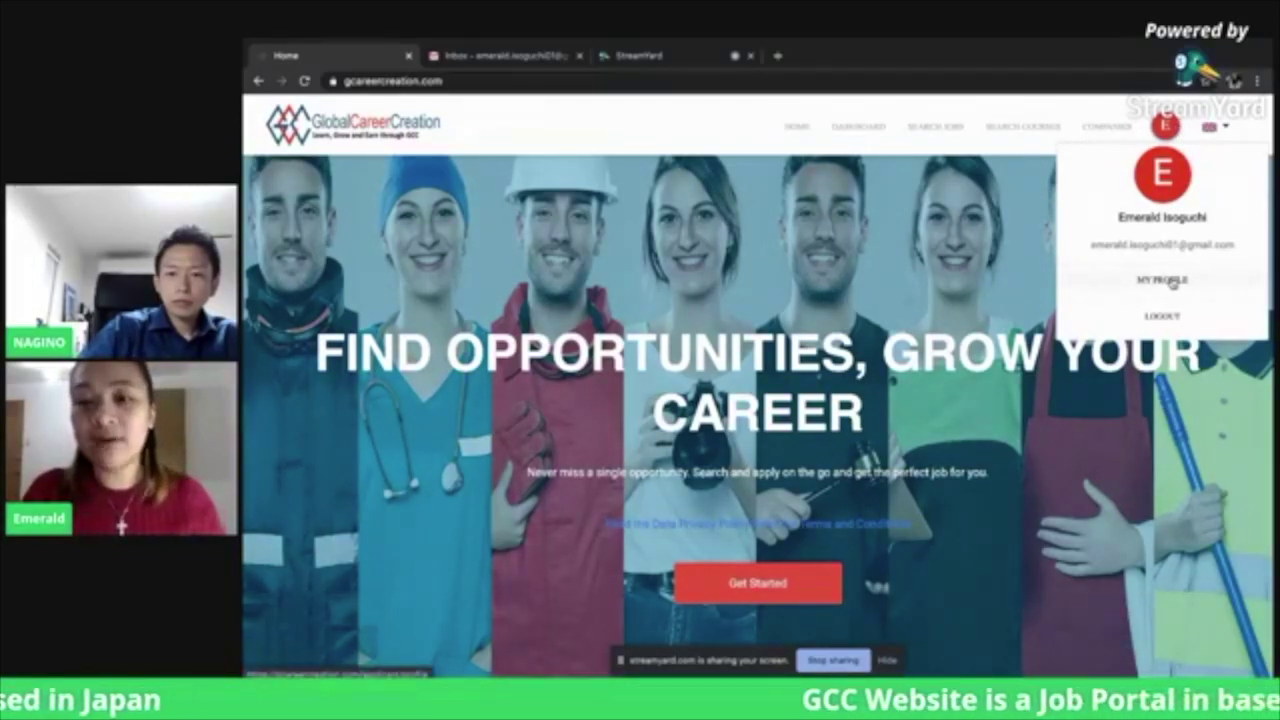
{"action": "left_click", "coordinate": [1172, 283]}
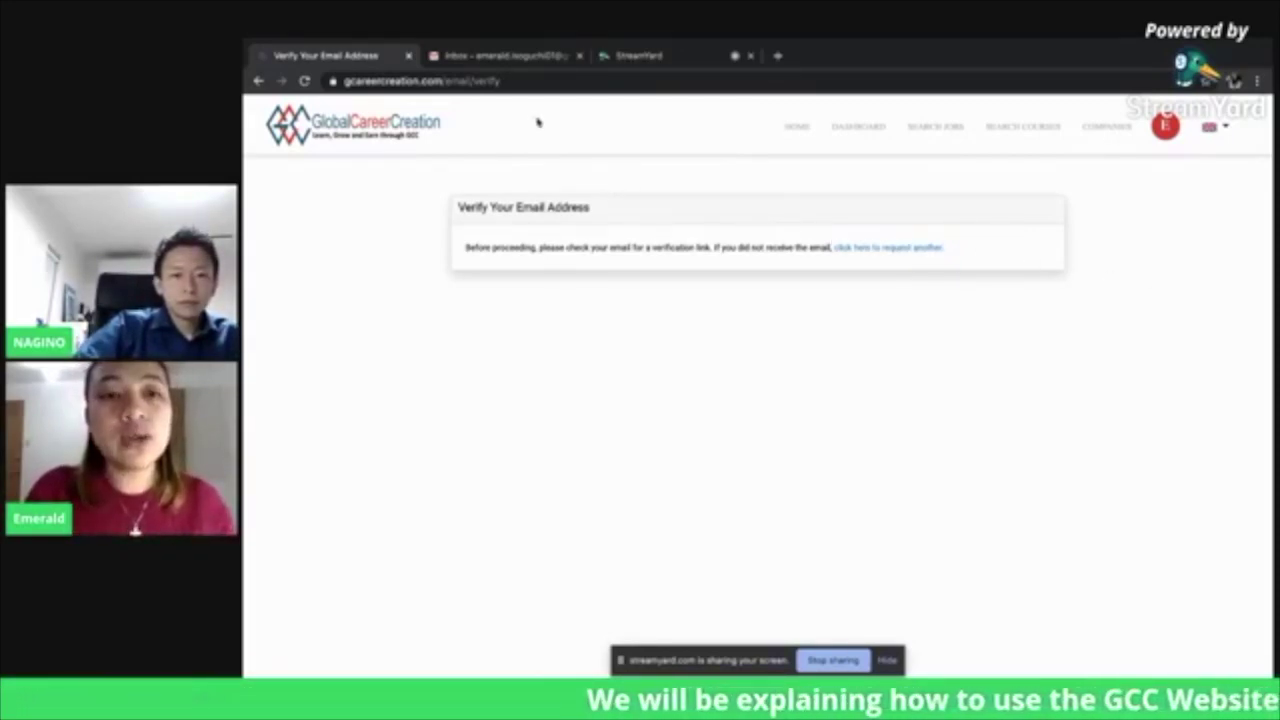
Refresh the Gmail inbox, open the Verify Email Address message and follow its verification button
{"action": "left_click", "coordinate": [505, 56]}
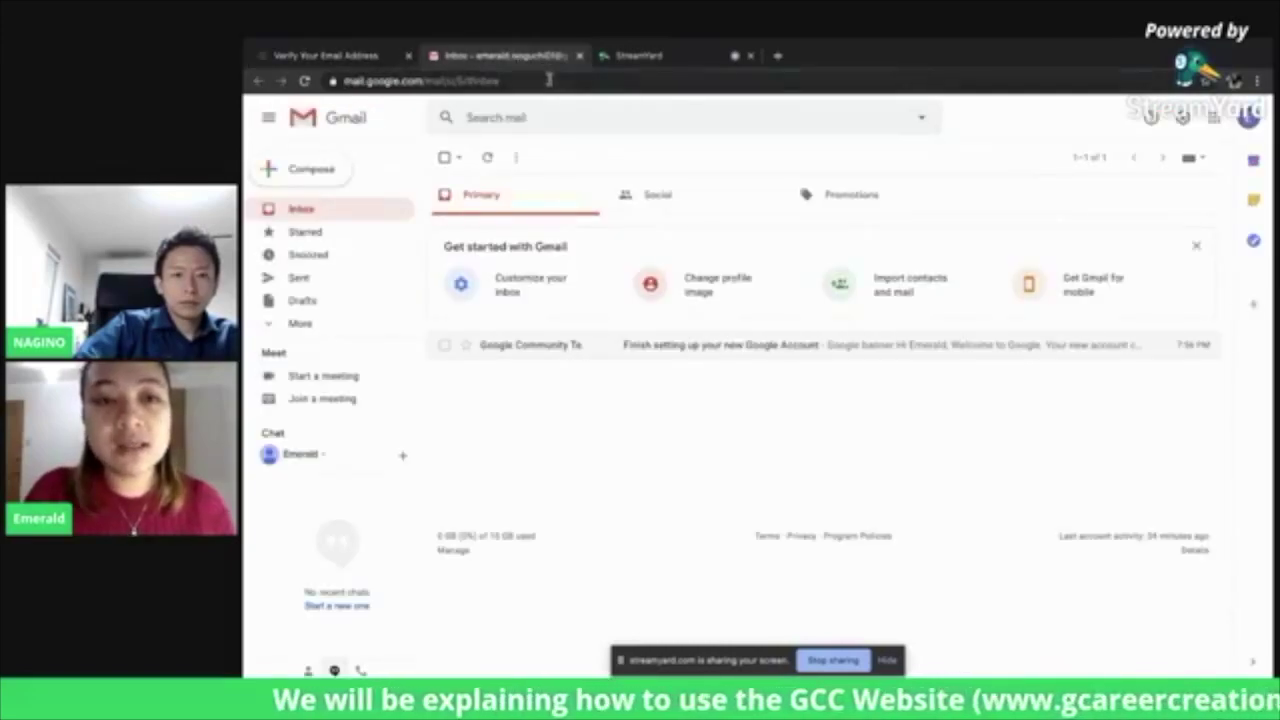
{"action": "left_click", "coordinate": [549, 80]}
{"action": "key", "text": "Return"}
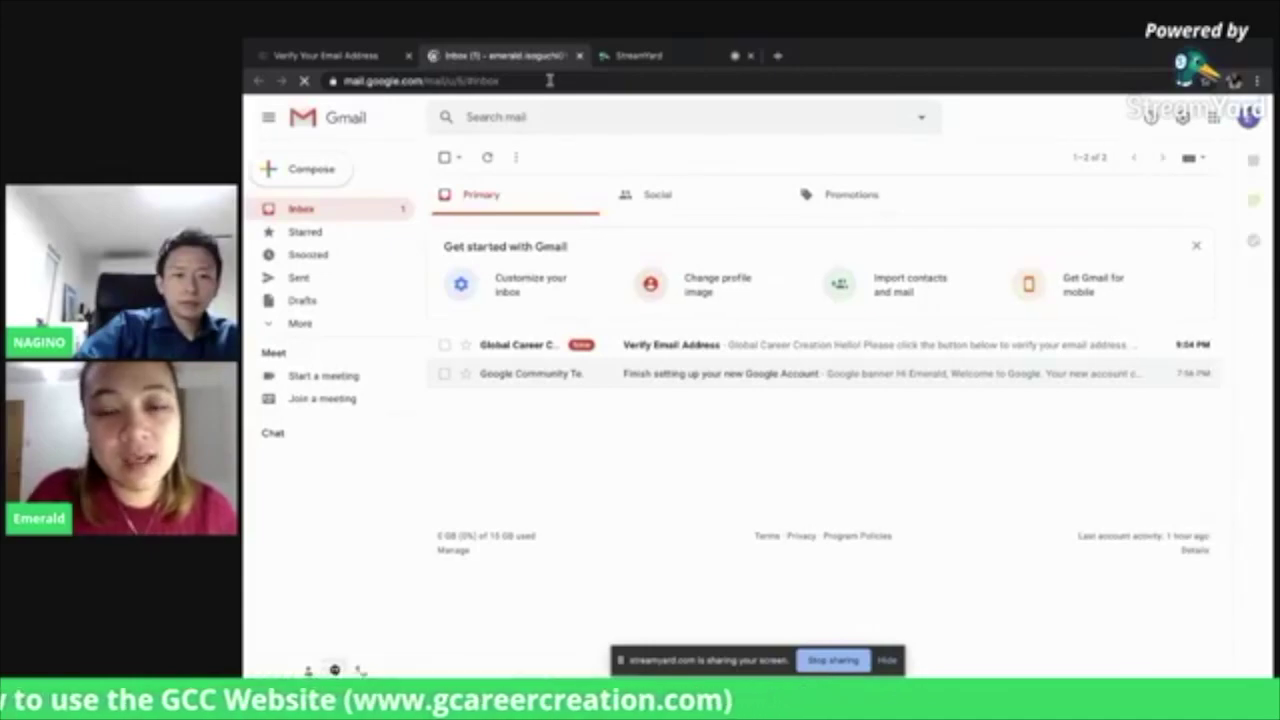
{"action": "left_click", "coordinate": [789, 347]}
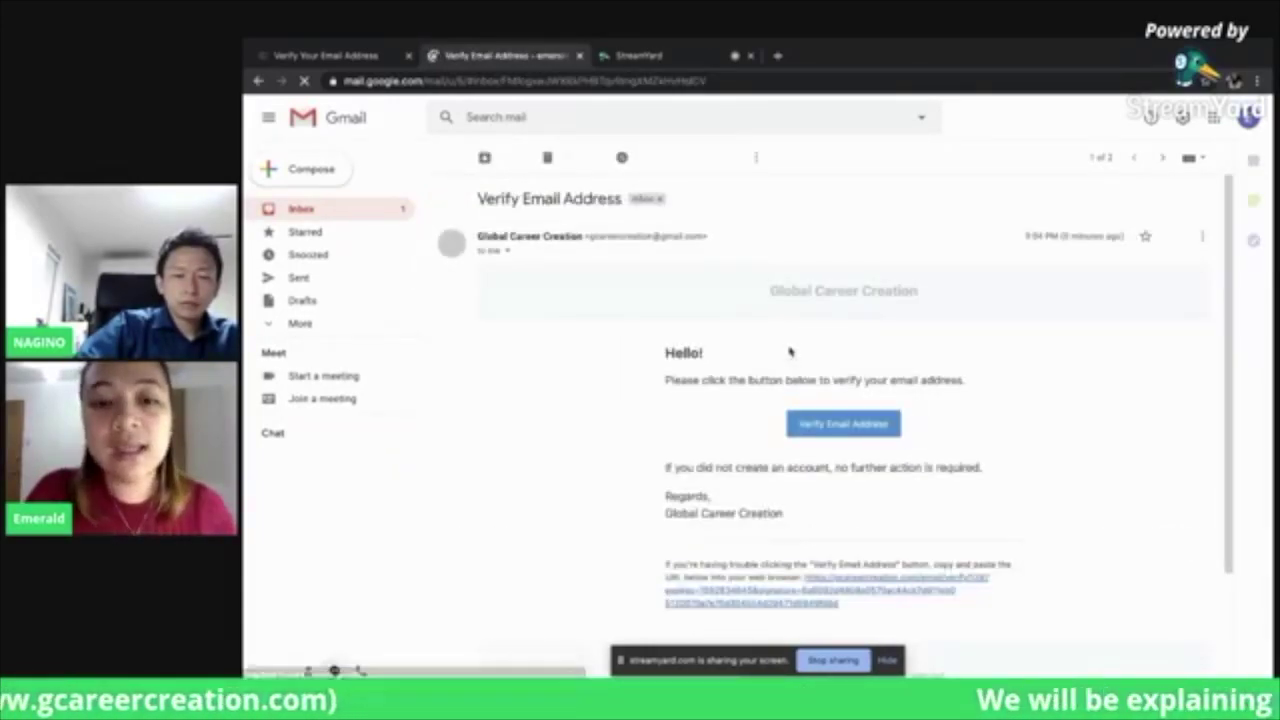
{"action": "left_click", "coordinate": [843, 424]}
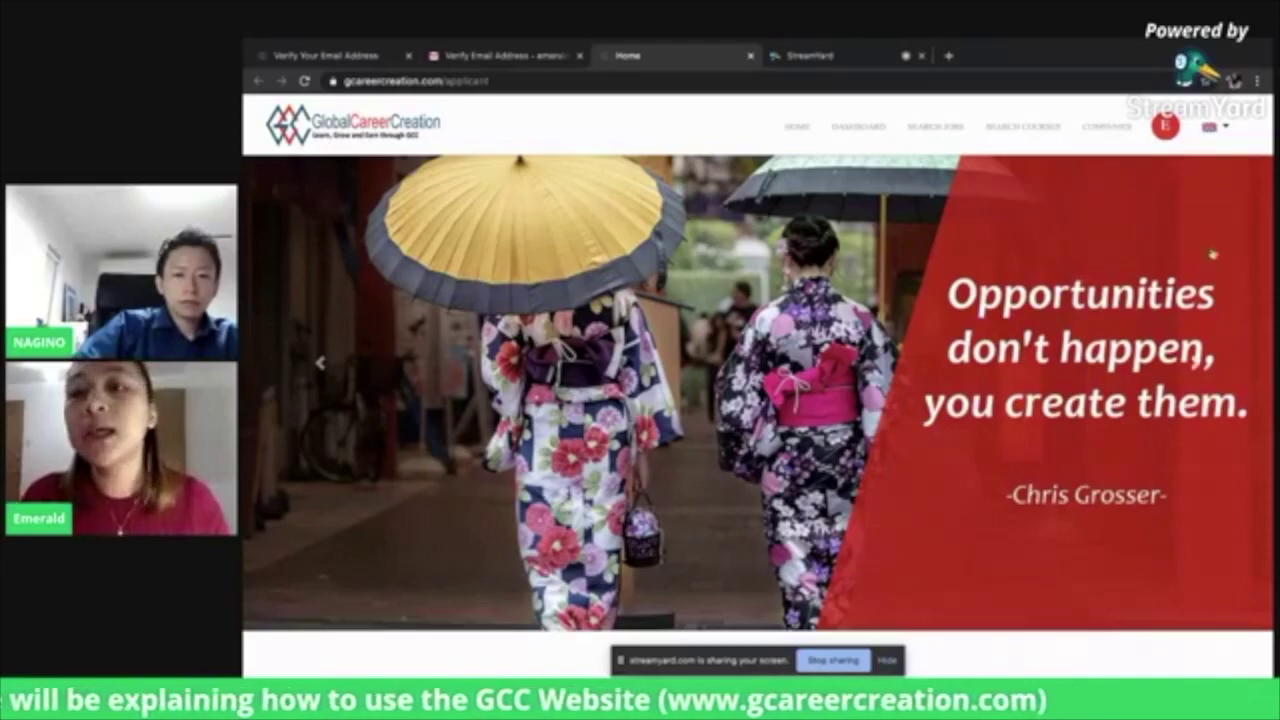
Go to My Profile from the avatar menu and open the Personal Information section
{"action": "left_click", "coordinate": [1160, 140]}
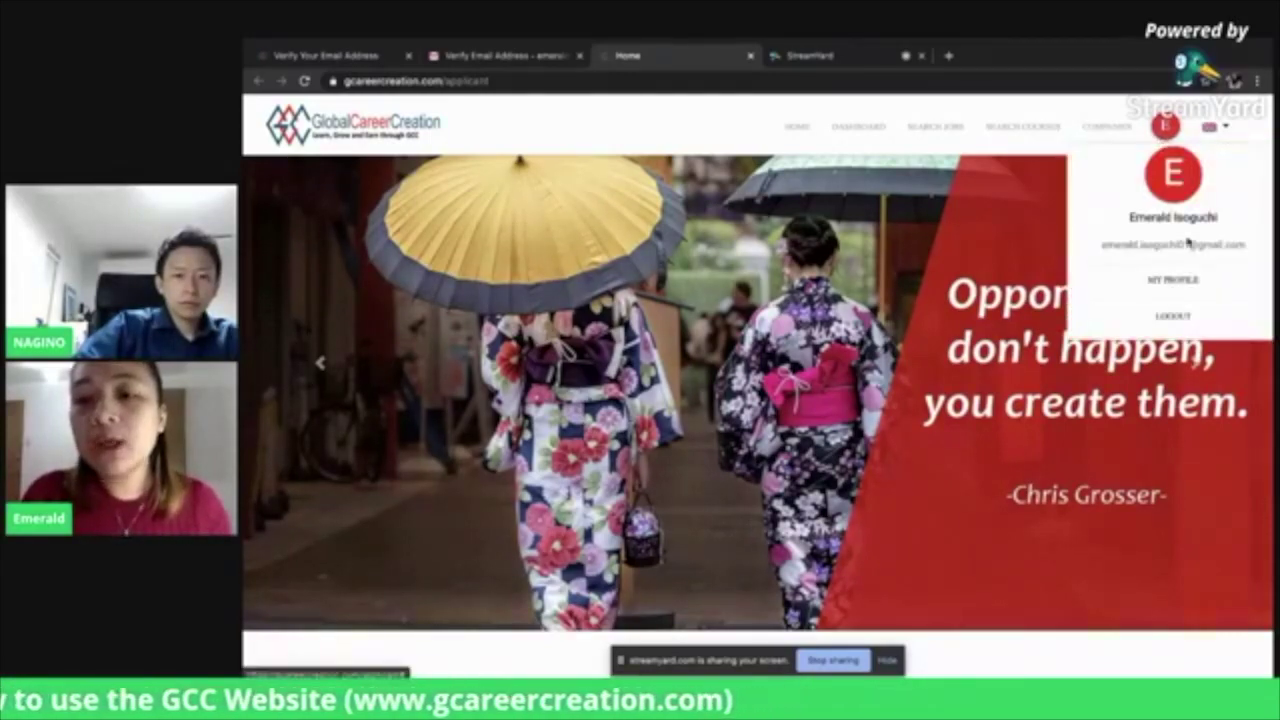
{"action": "left_click", "coordinate": [1185, 280]}
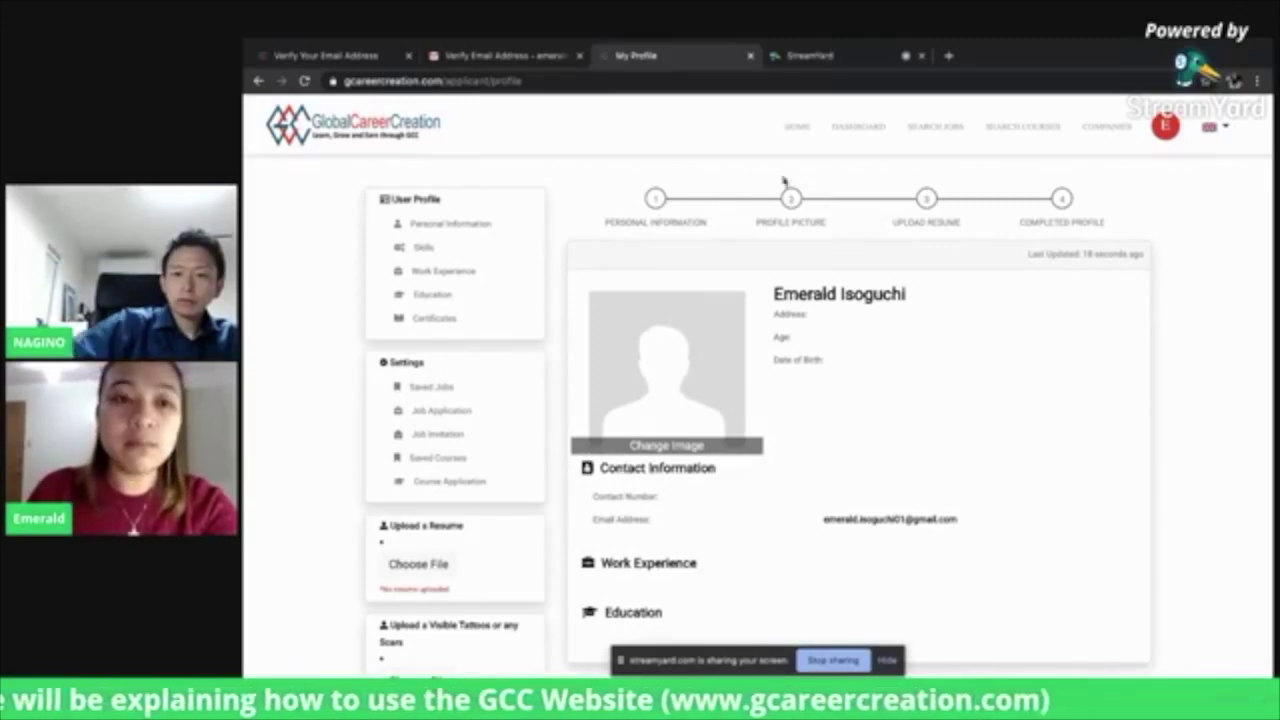
{"action": "left_click", "coordinate": [476, 228]}
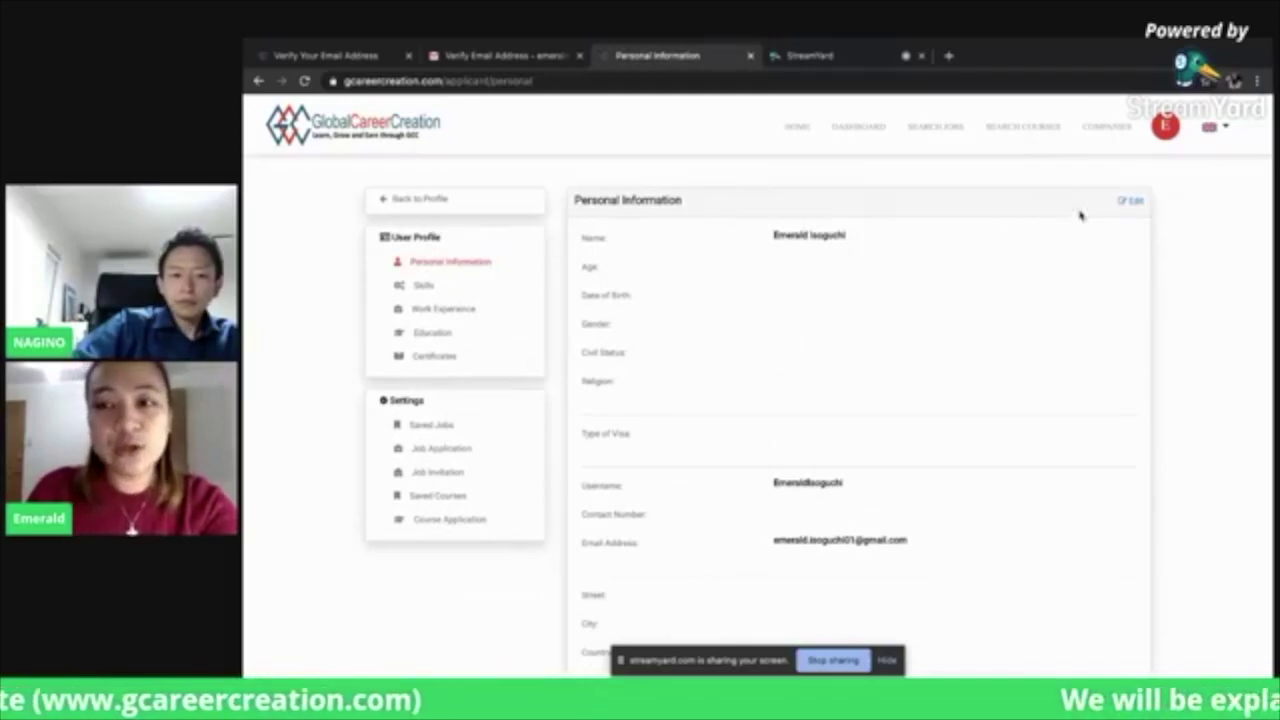
Make the personal information editable and enter the applicant's date of birth
{"action": "left_click", "coordinate": [1134, 203]}
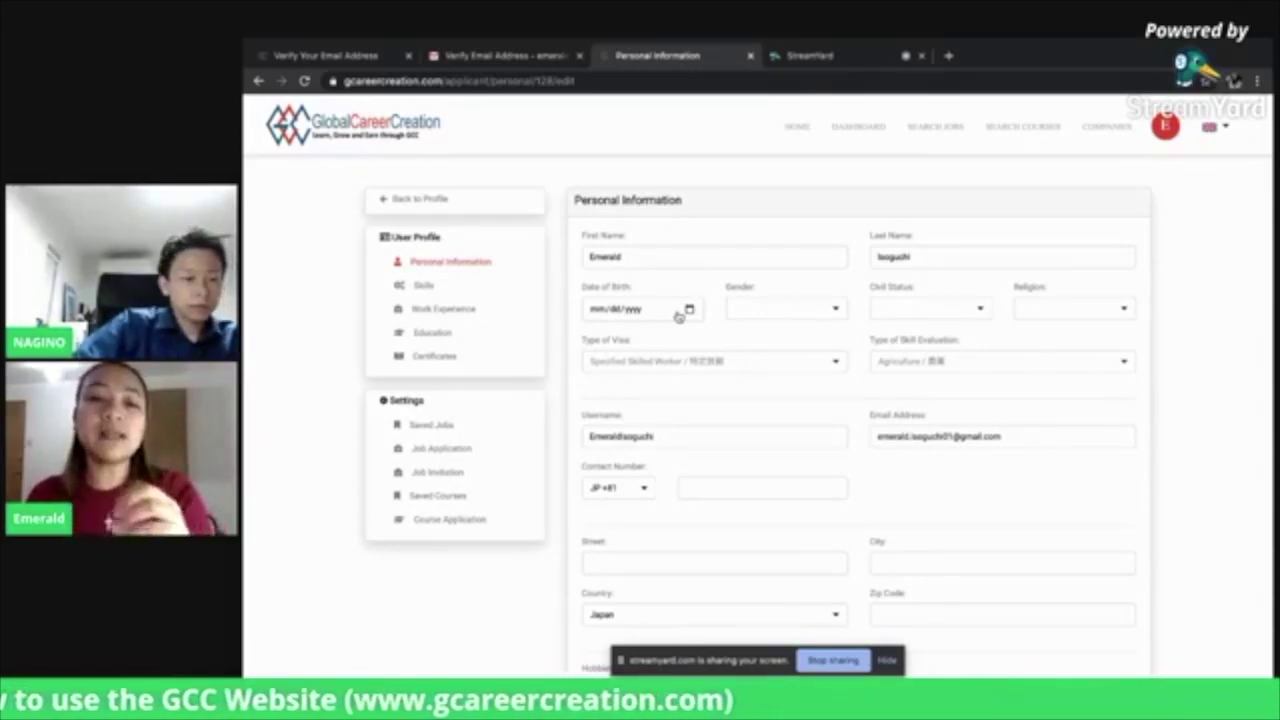
{"action": "left_click", "coordinate": [686, 313]}
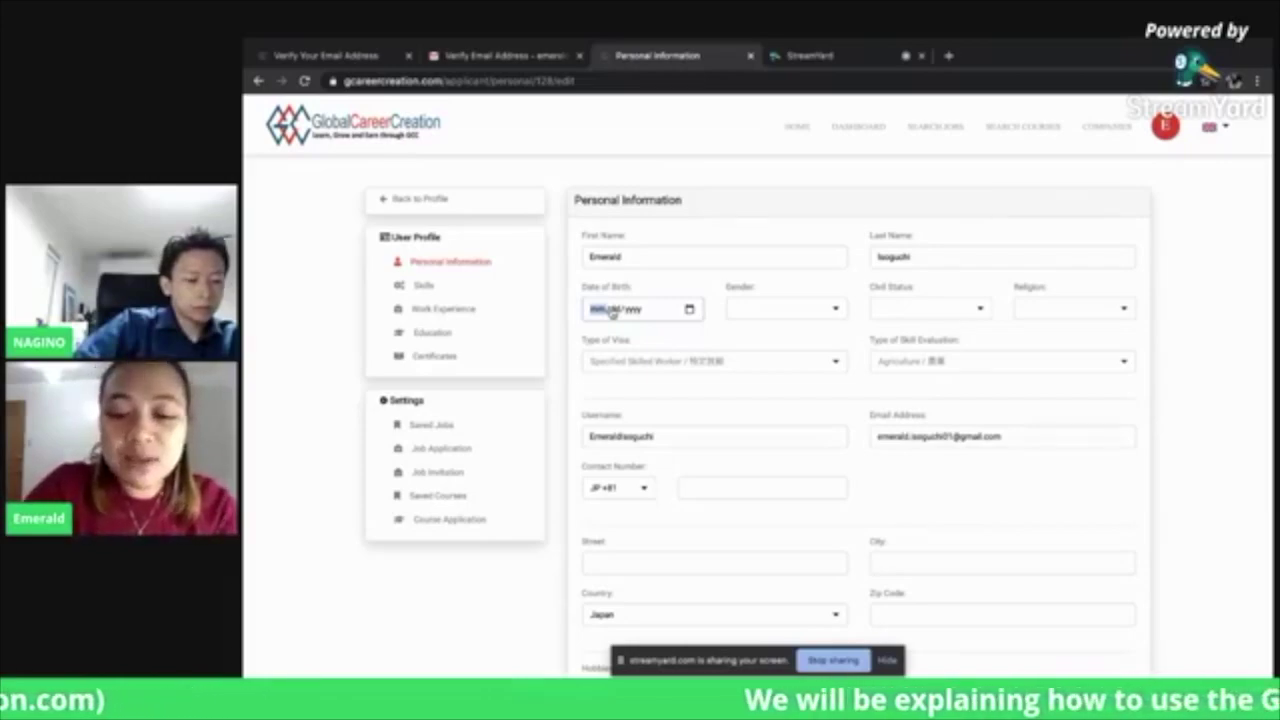
{"action": "type", "text": "08/dd/yyyy"}
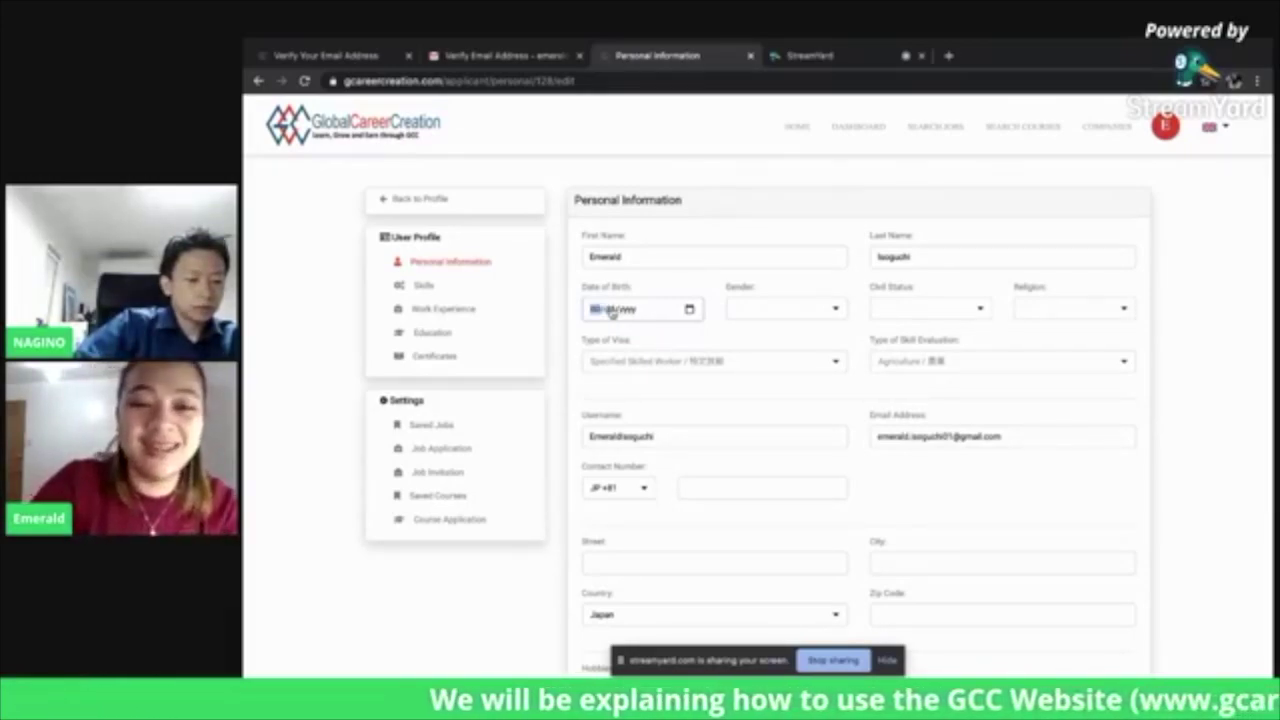
{"action": "key", "text": "Right"}
{"action": "type", "text": "151988"}
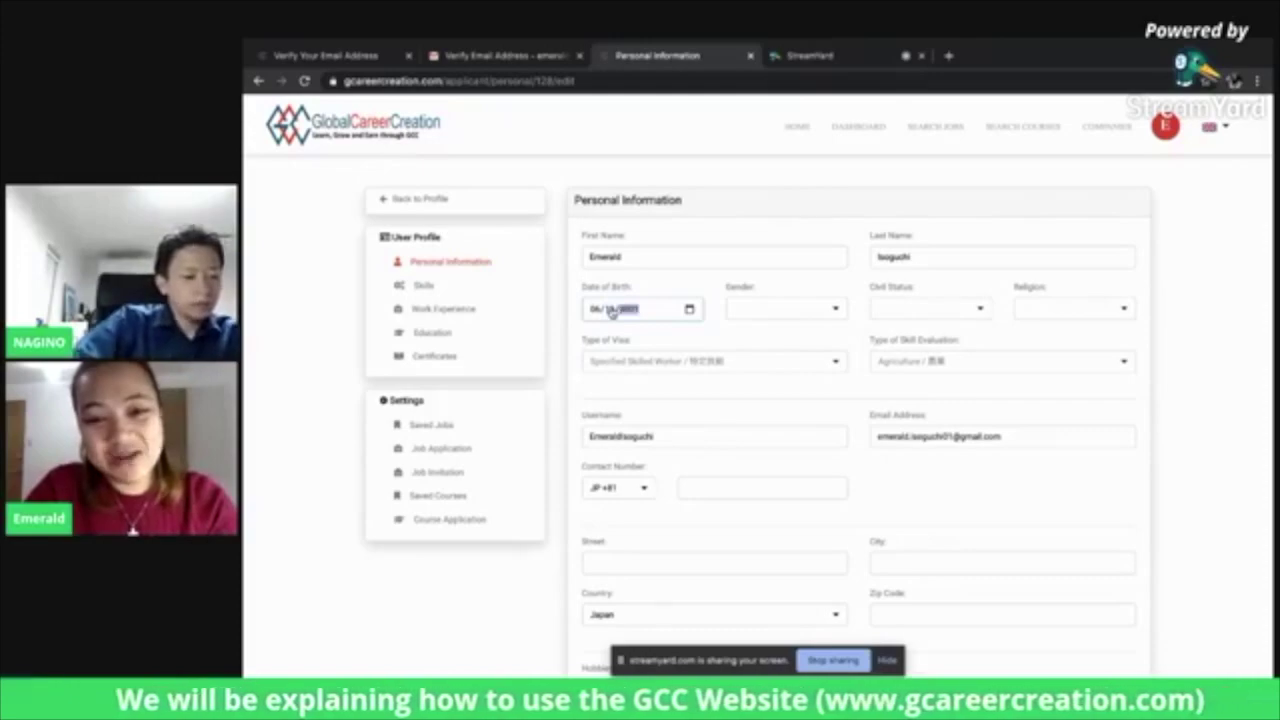
{"action": "key", "text": "Tab"}
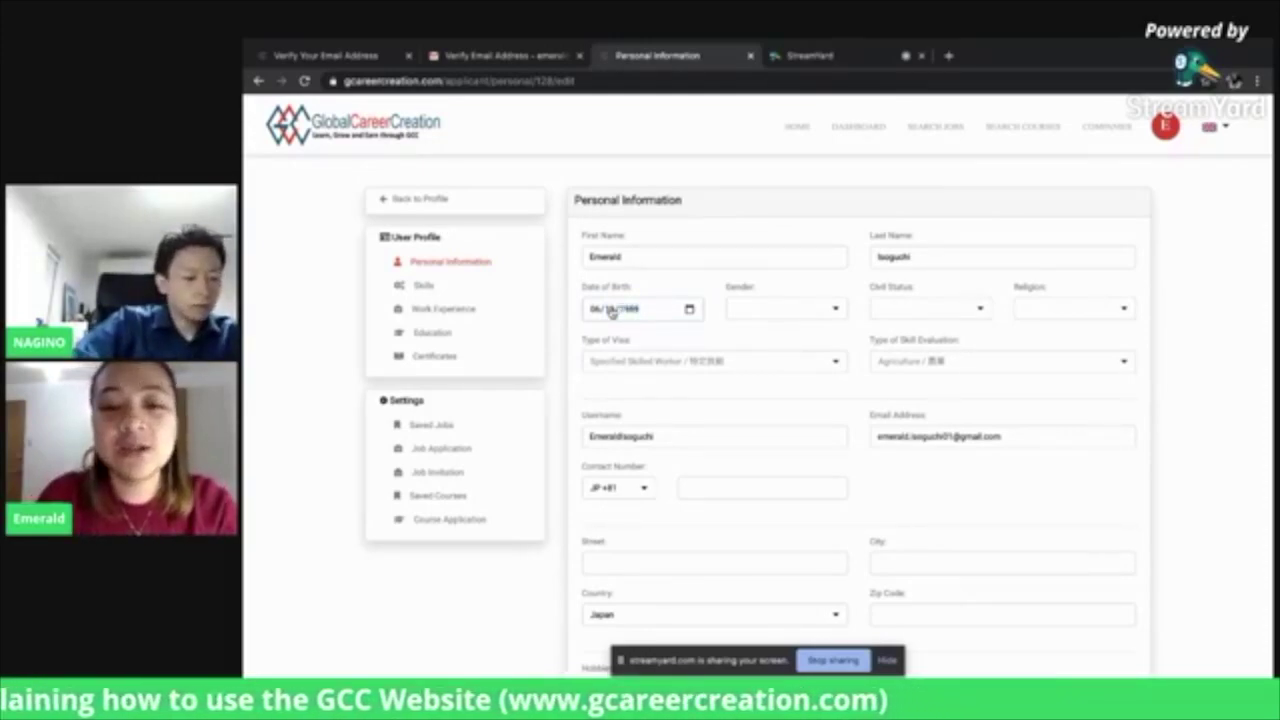
Set Gender to Female, Civil Status to Married and Religion to Catholic
{"action": "left_click", "coordinate": [770, 312]}
{"action": "left_click", "coordinate": [806, 312]}
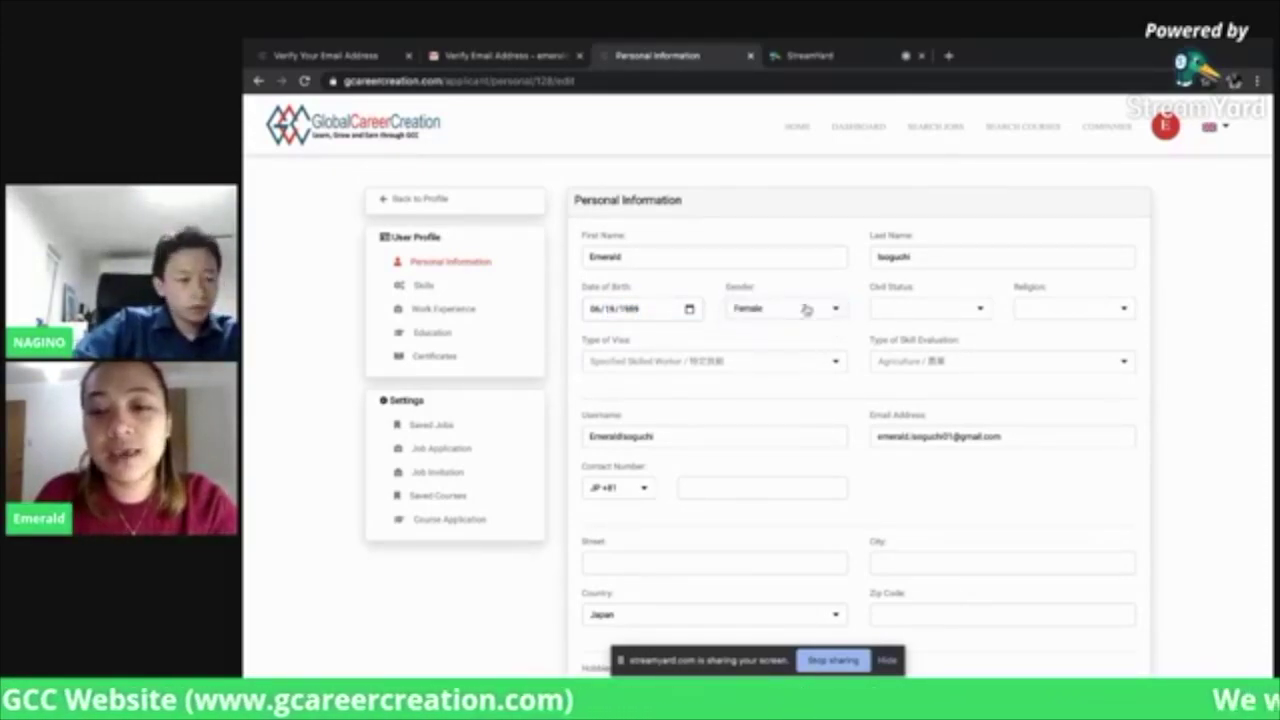
{"action": "left_click", "coordinate": [912, 310]}
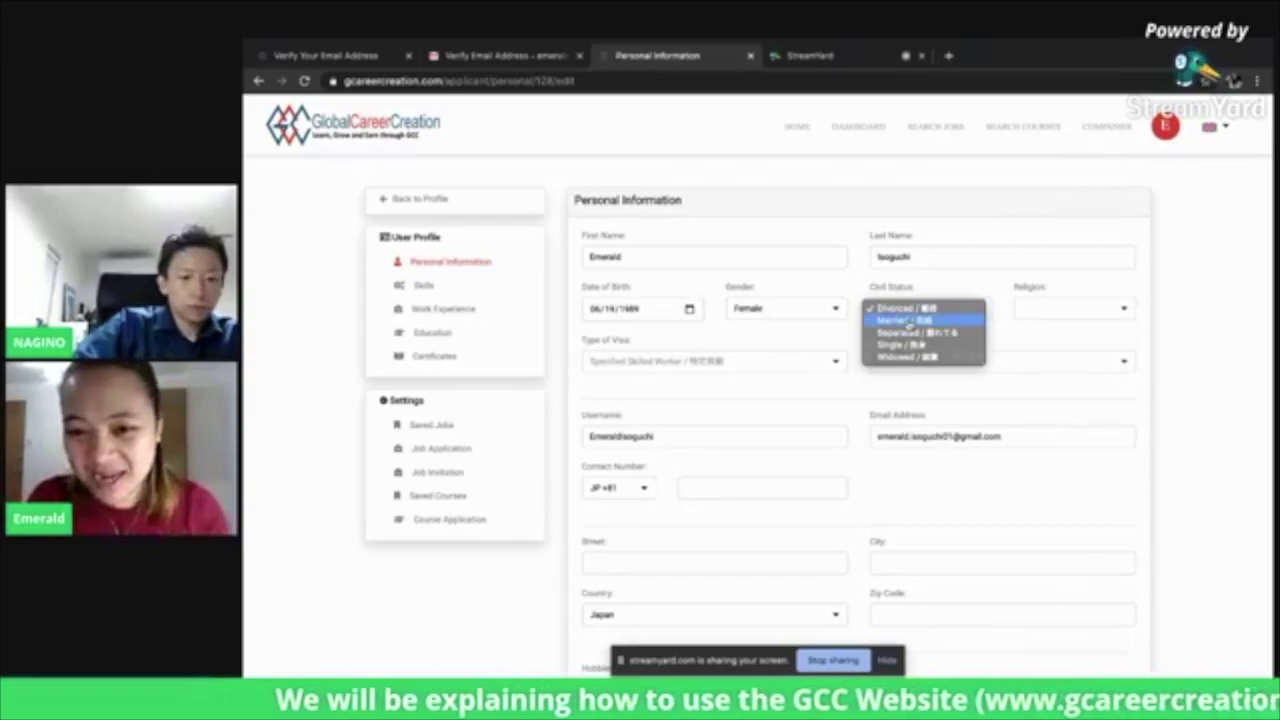
{"action": "left_click", "coordinate": [907, 321]}
{"action": "left_click", "coordinate": [1060, 308]}
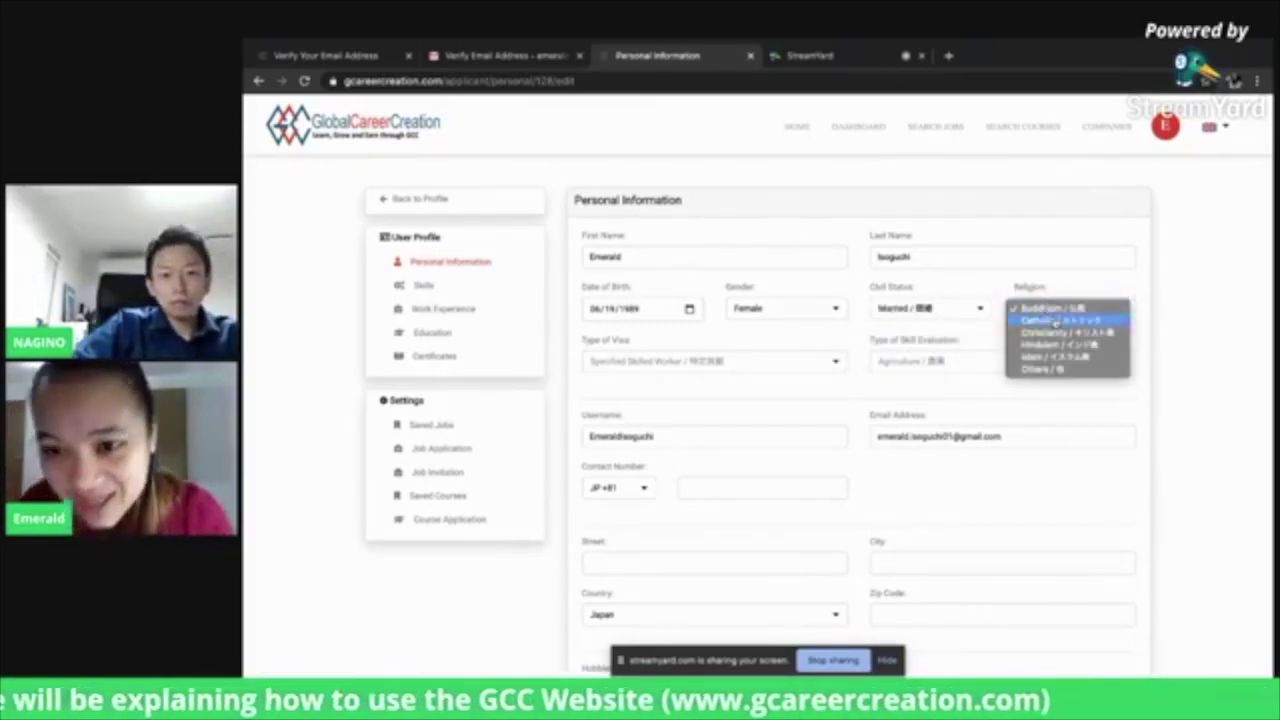
{"action": "left_click", "coordinate": [1055, 321]}
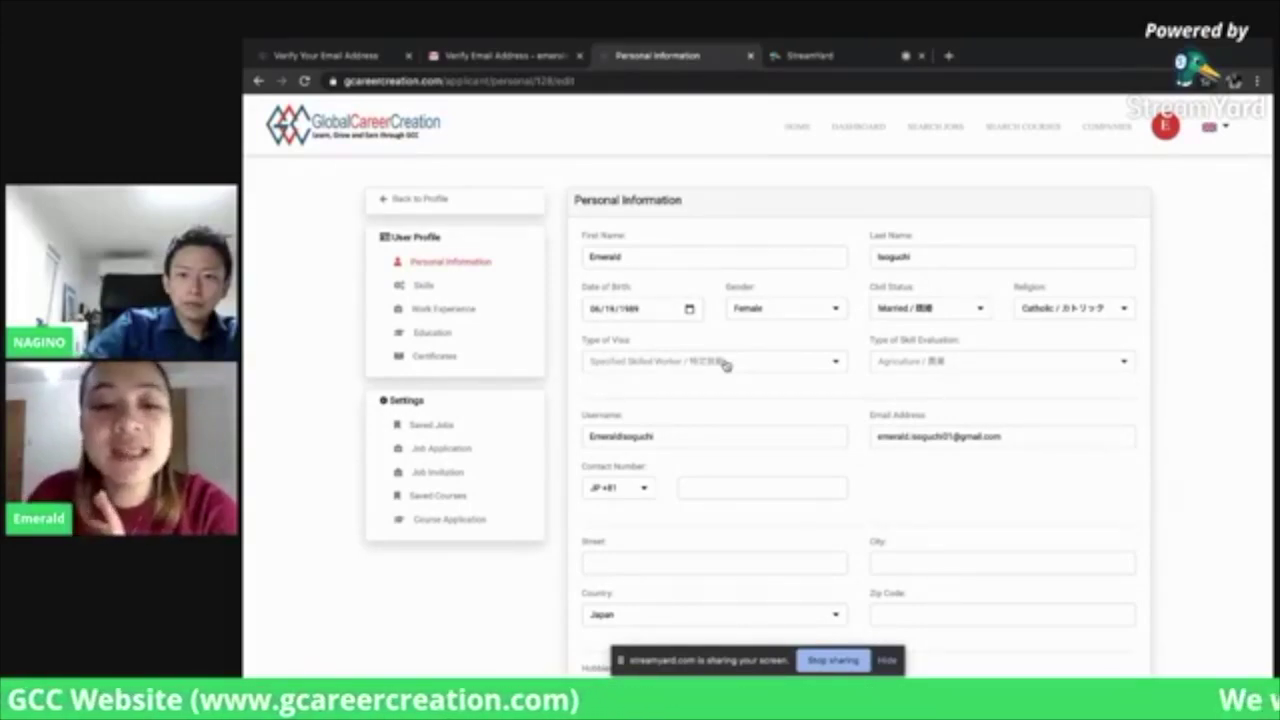
Keep the visa type as Specified Skilled Worker and set Type of Skill Evaluation to Nursing Care
{"action": "left_click", "coordinate": [726, 364]}
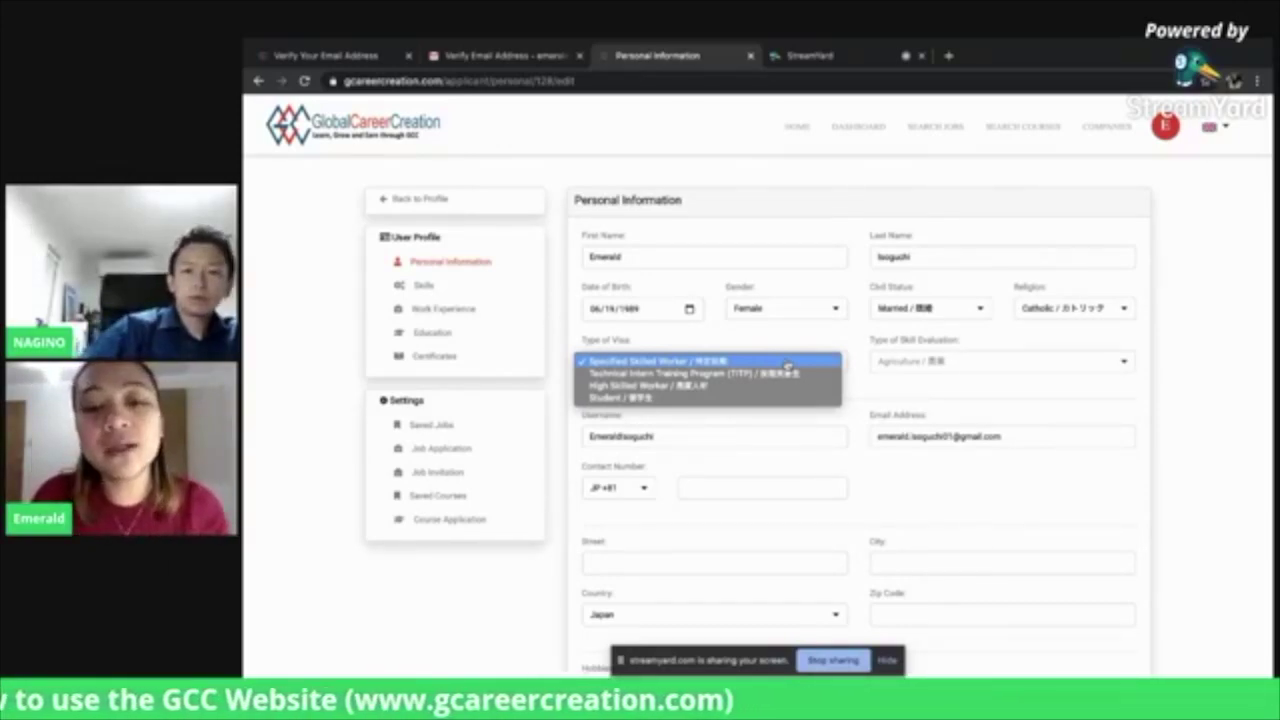
{"action": "left_click", "coordinate": [787, 364]}
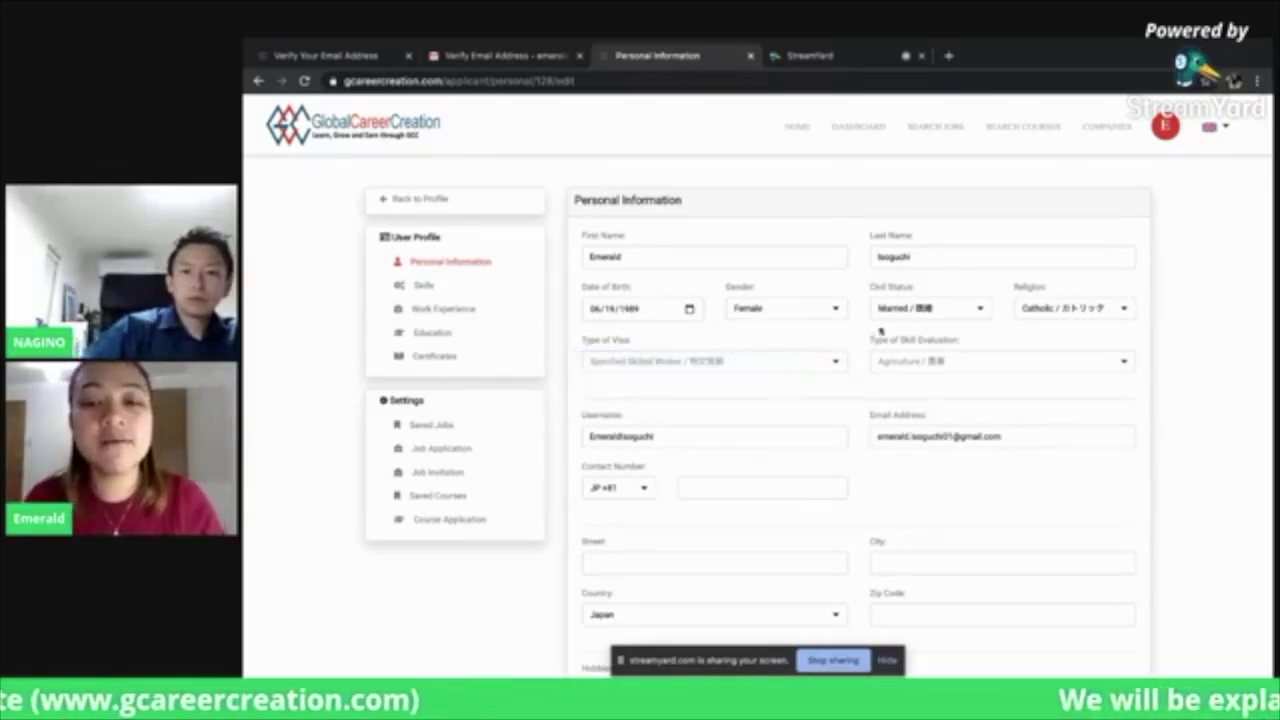
{"action": "left_click", "coordinate": [934, 362]}
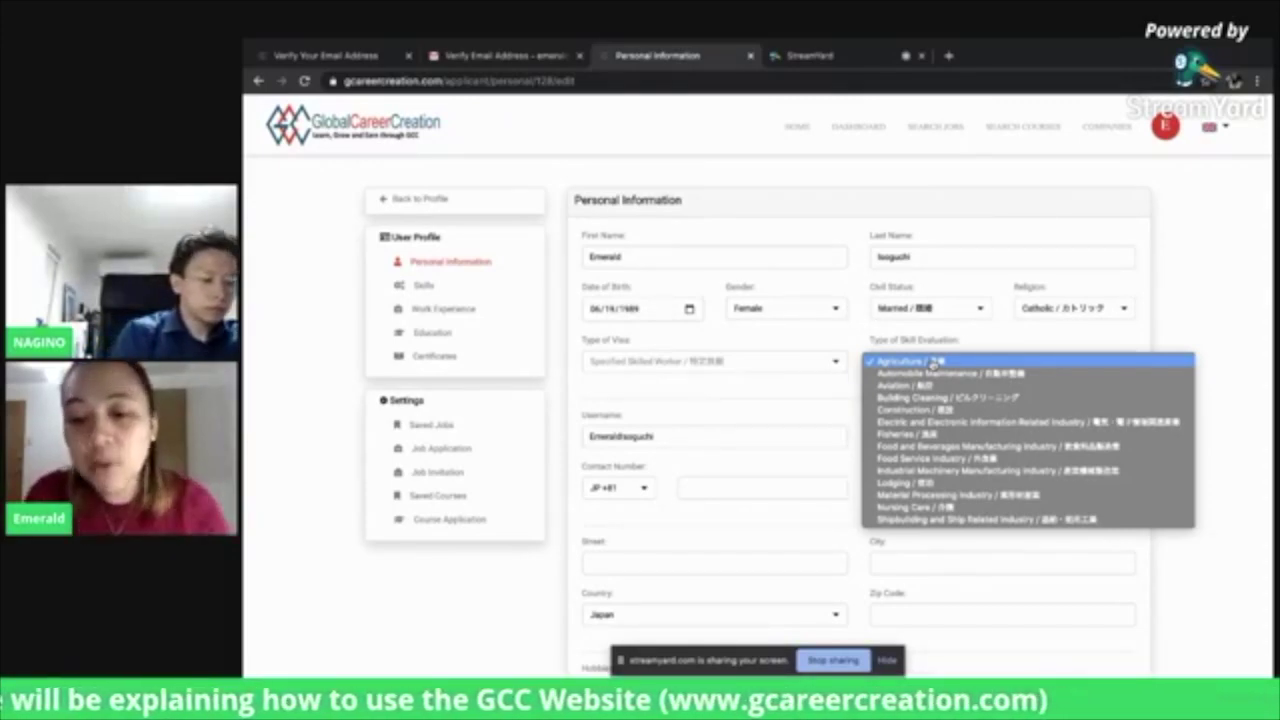
{"action": "left_click", "coordinate": [941, 507]}
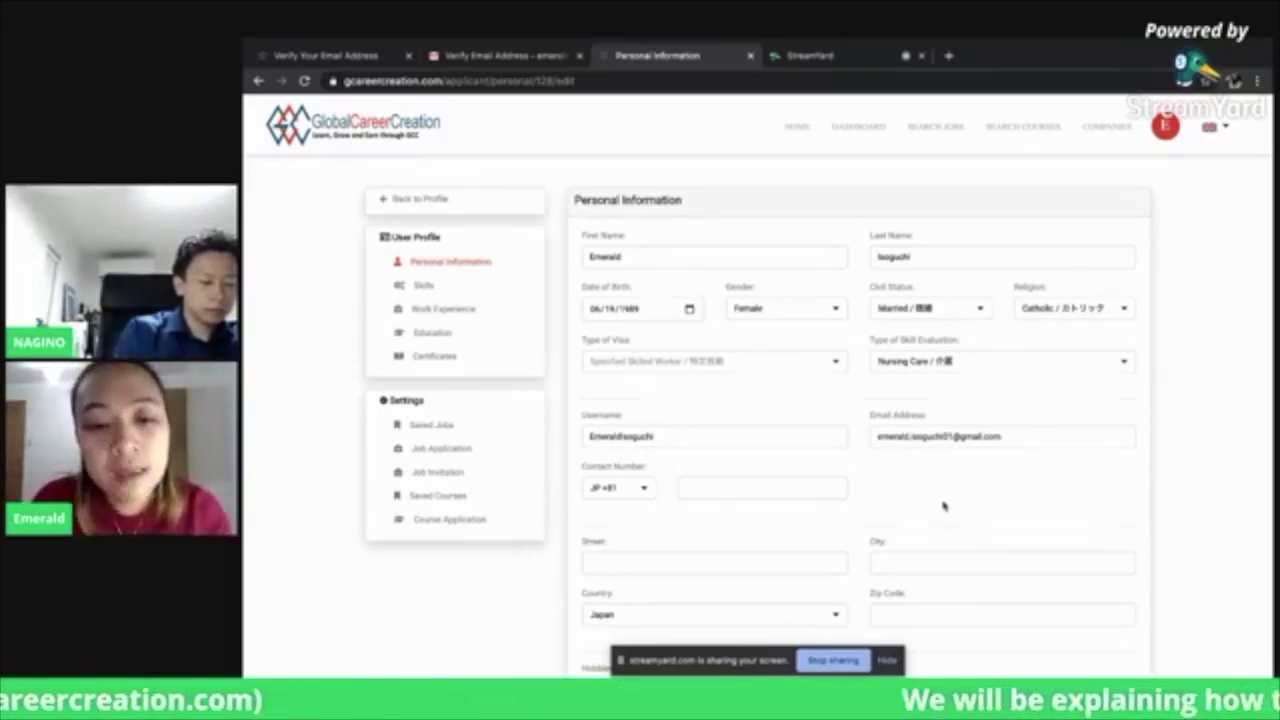
Enter the contact number with the PH +63 code and autofill street, city, country and zip from a saved address
{"action": "left_click", "coordinate": [644, 491]}
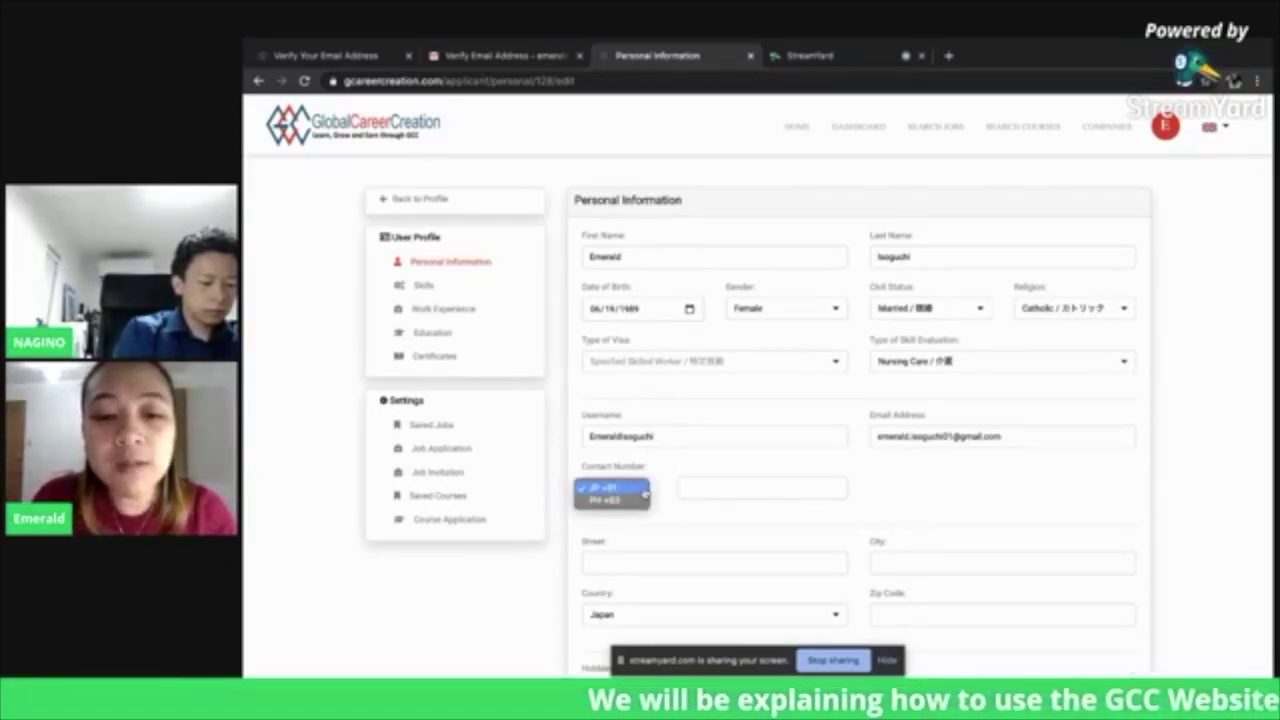
{"action": "left_click", "coordinate": [640, 499]}
{"action": "left_click", "coordinate": [703, 490]}
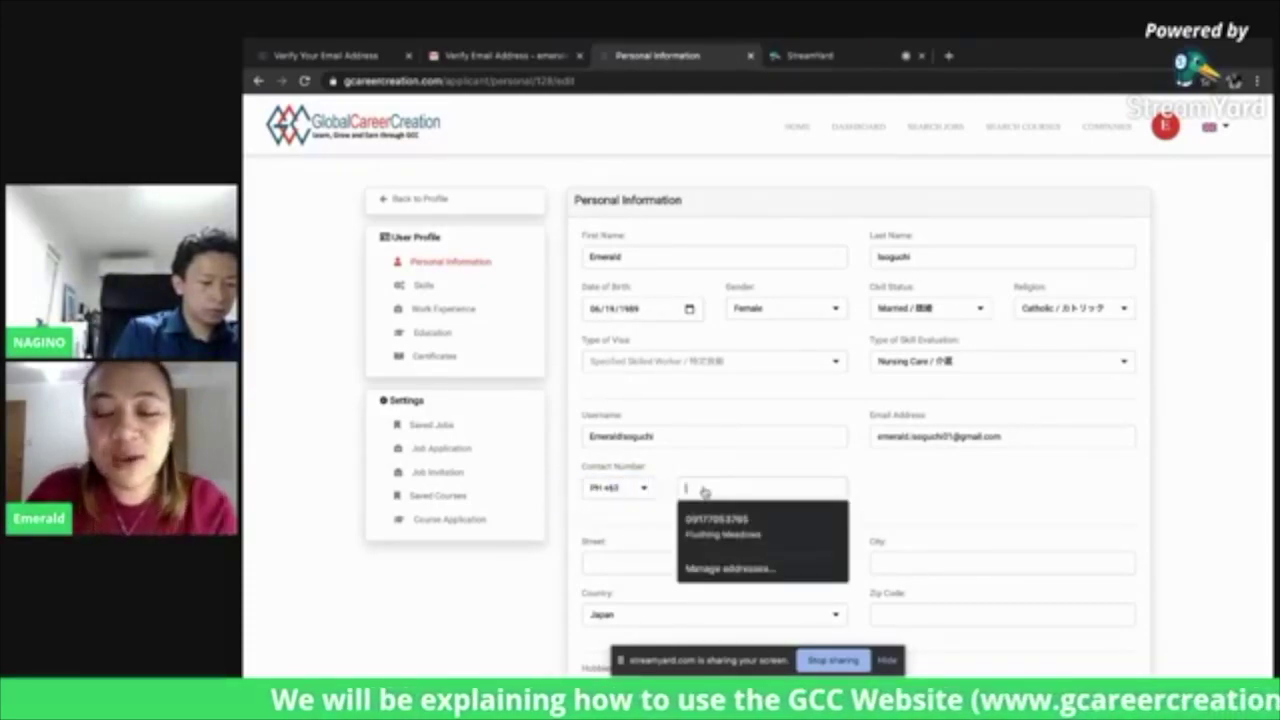
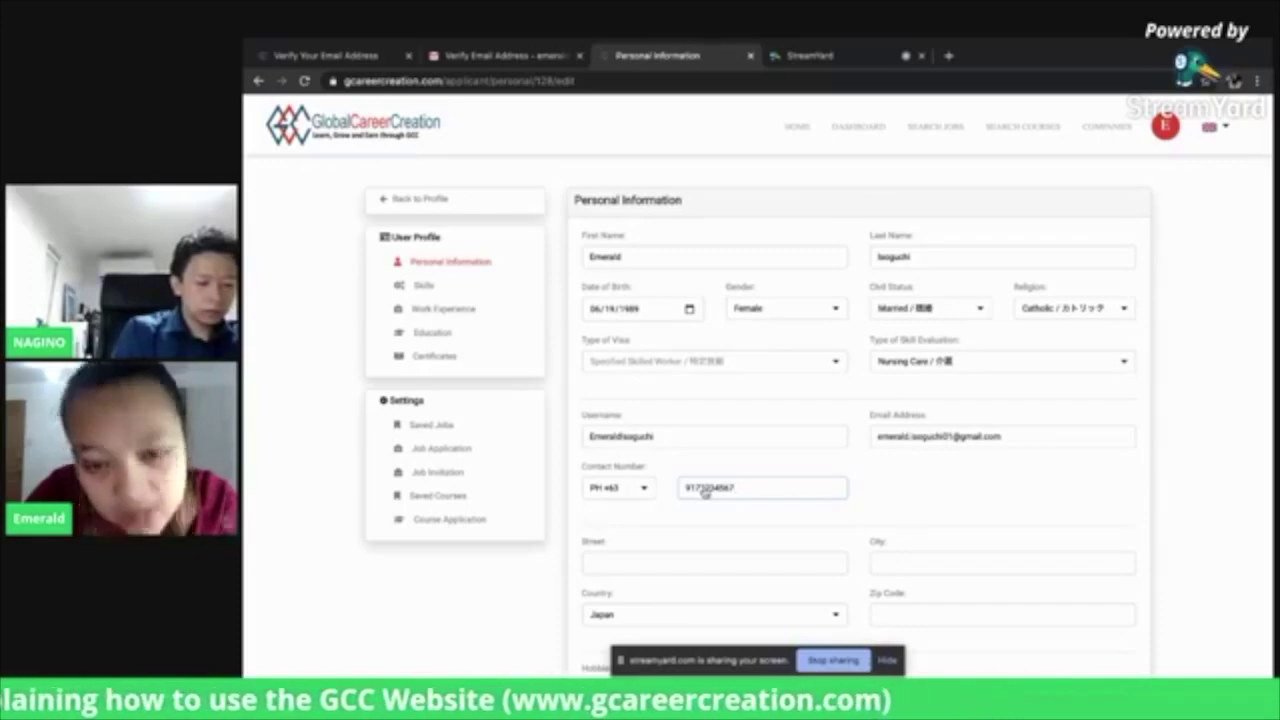
{"action": "left_click", "coordinate": [699, 565]}
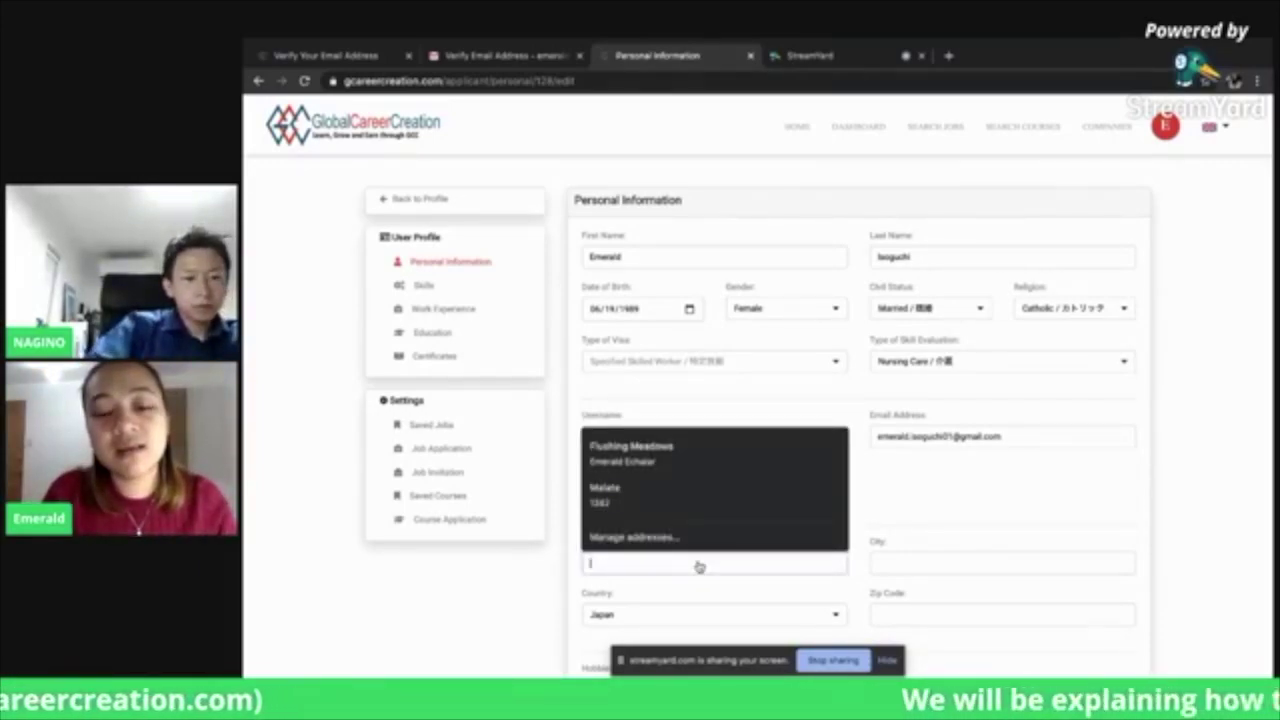
{"action": "left_click", "coordinate": [718, 497]}
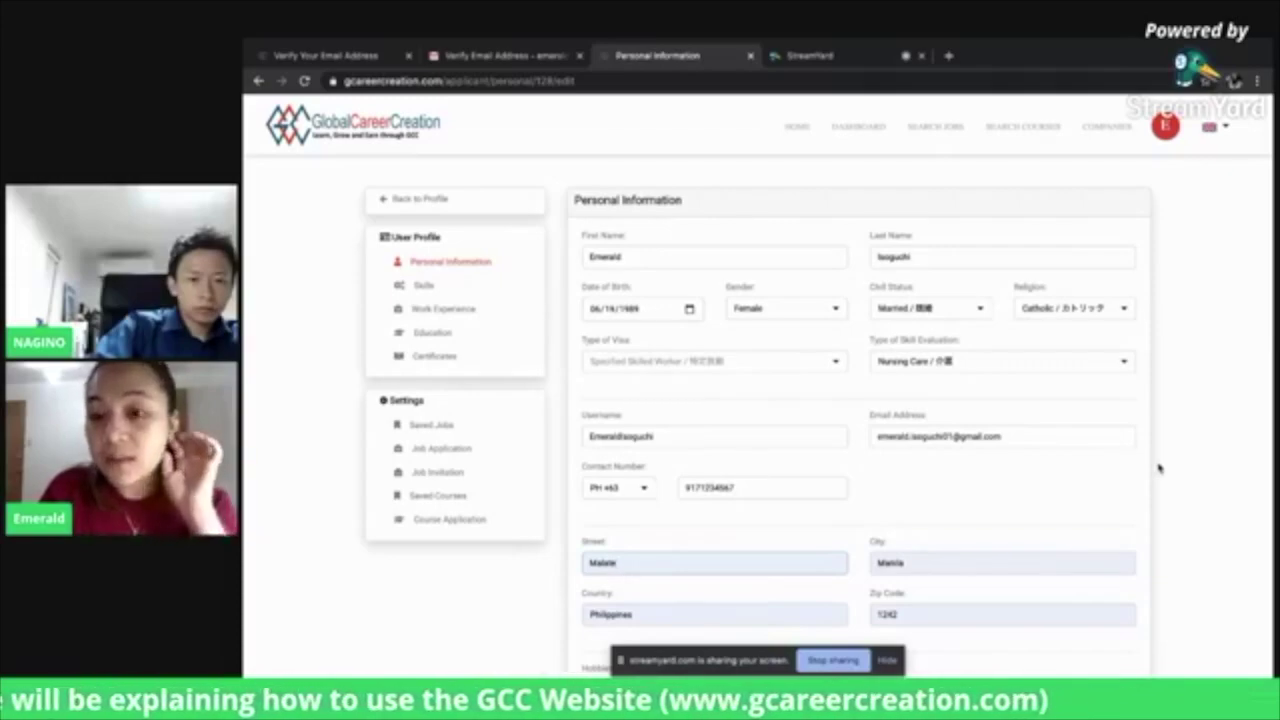
Add Beach and Baking as hobbies and set Japan as the preferred location
{"action": "scroll", "coordinate": [1159, 468], "scroll_direction": "down", "scroll_amount": 3}
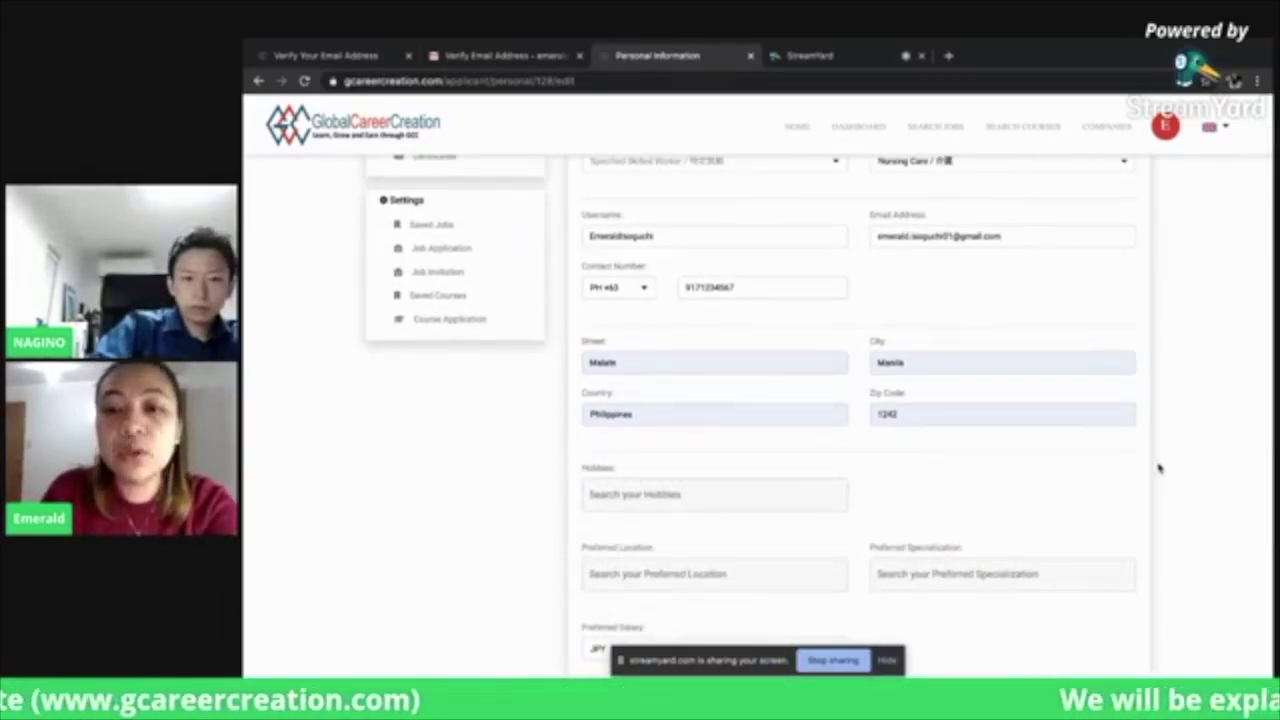
{"action": "scroll", "coordinate": [1159, 468], "scroll_direction": "down", "scroll_amount": 1}
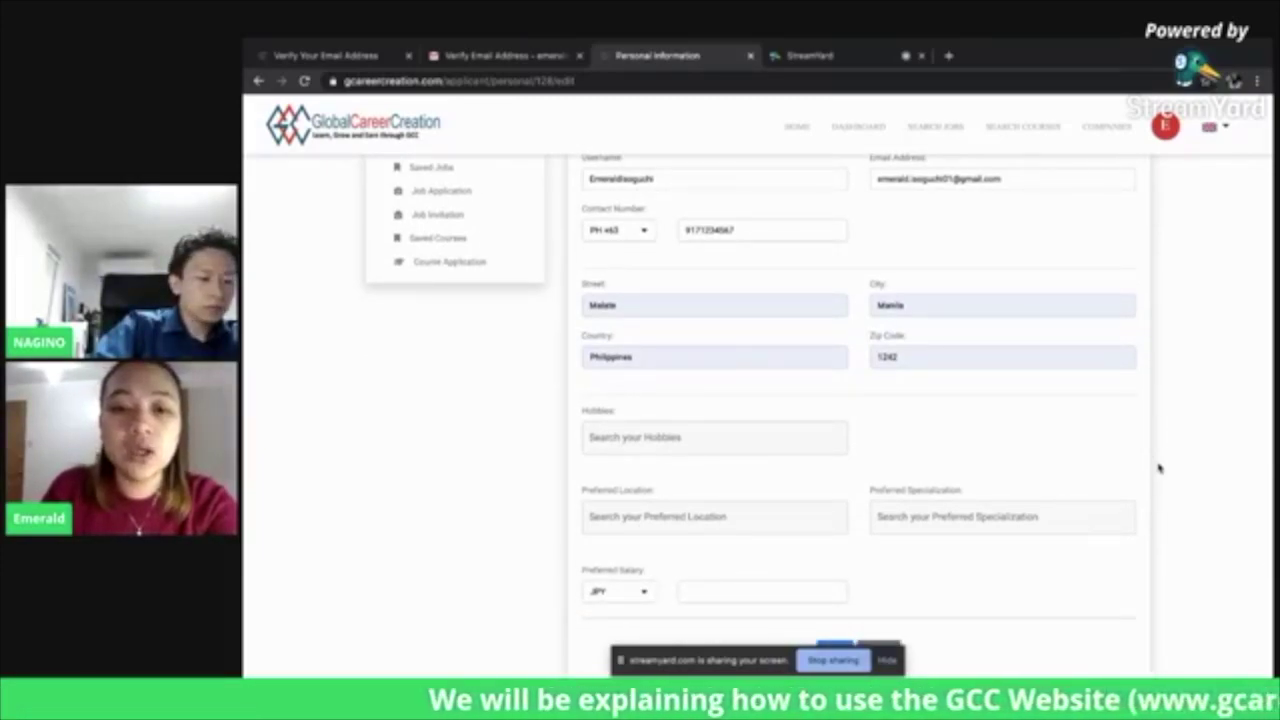
{"action": "left_click", "coordinate": [799, 430]}
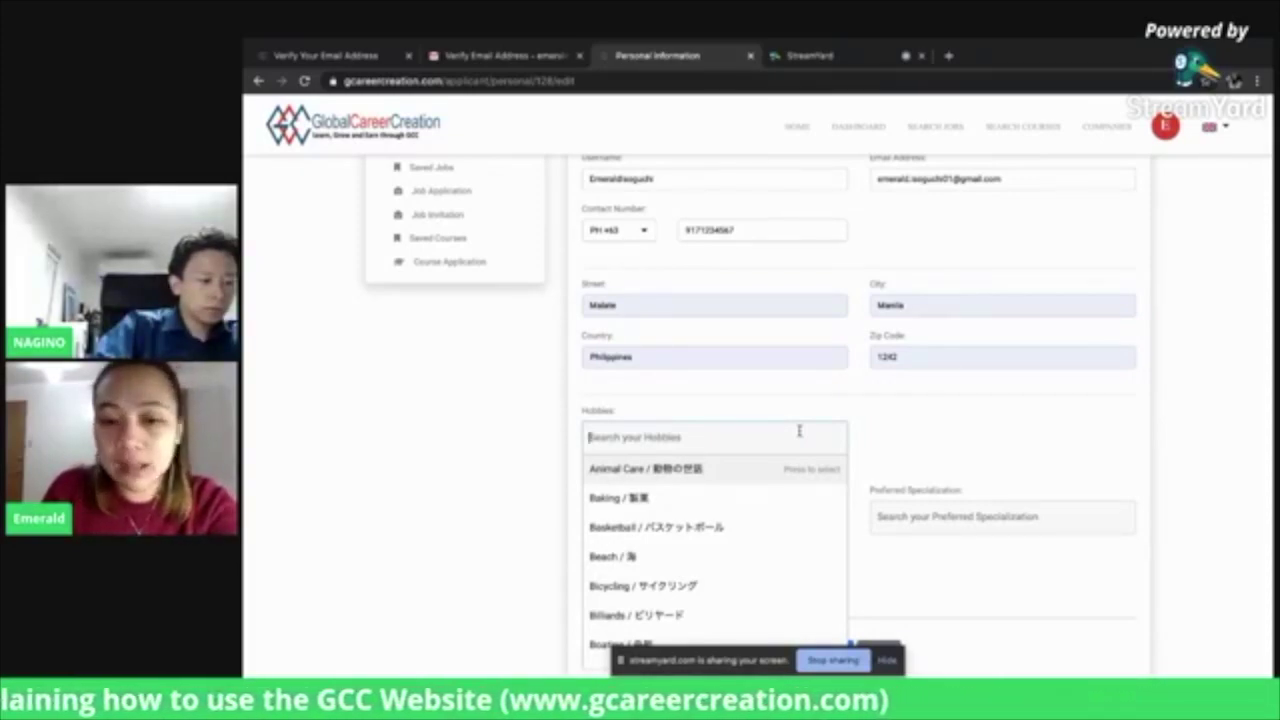
{"action": "left_click", "coordinate": [712, 551]}
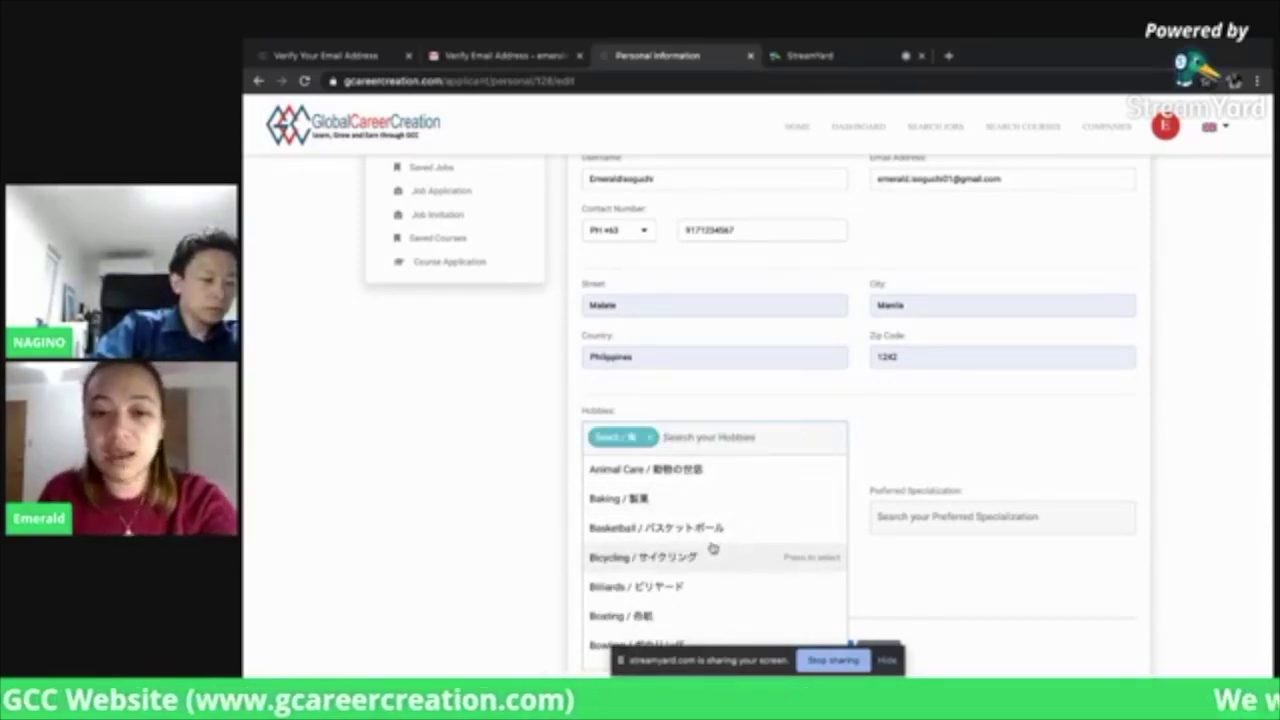
{"action": "left_click", "coordinate": [705, 498]}
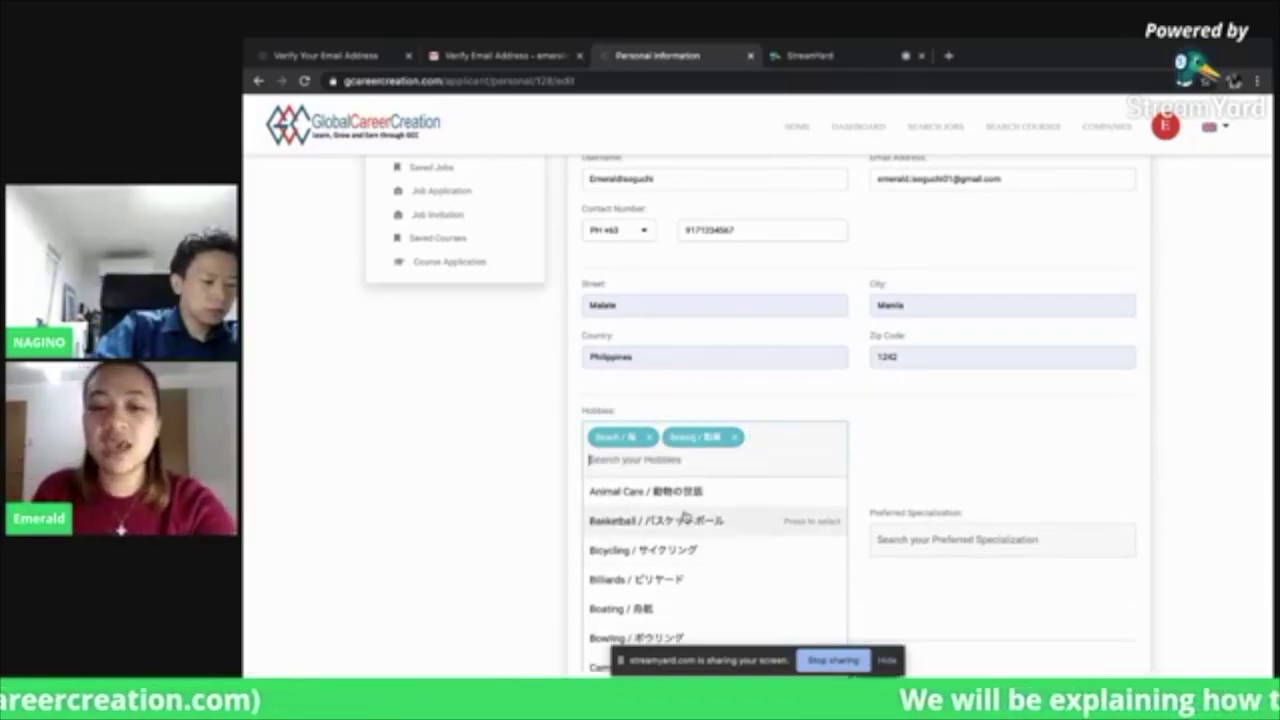
{"action": "left_click", "coordinate": [873, 470]}
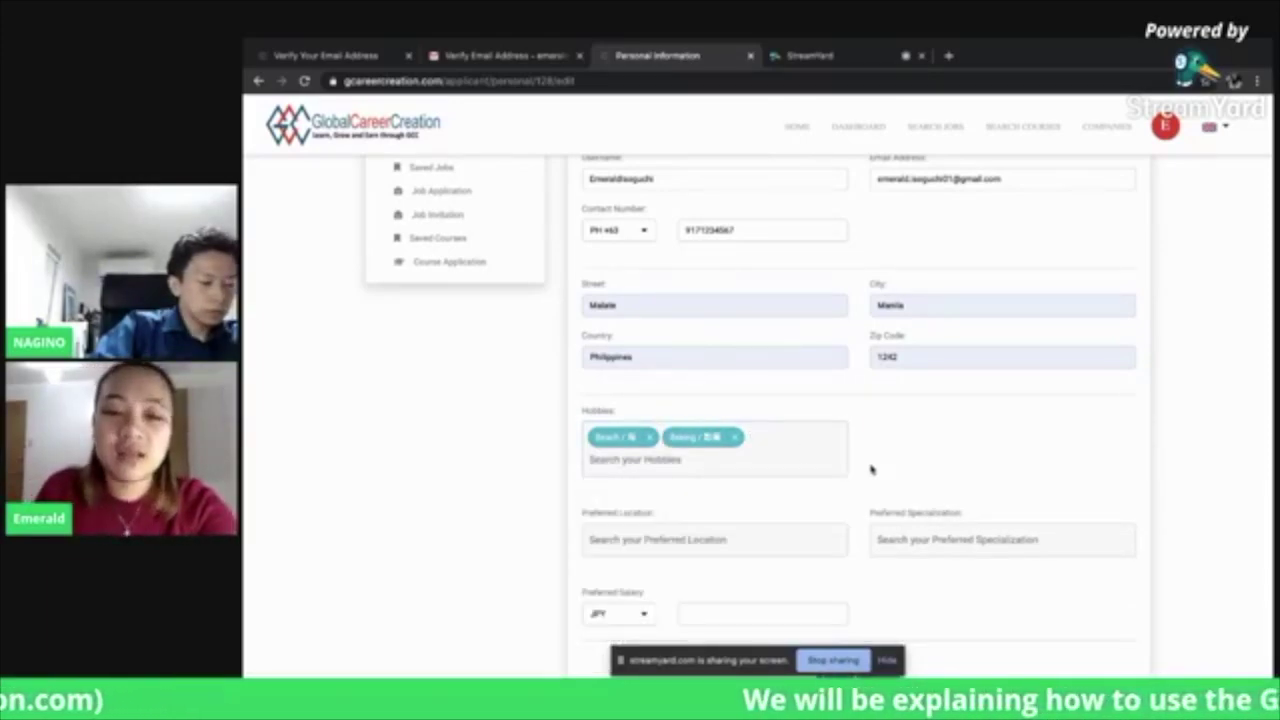
{"action": "left_click", "coordinate": [704, 549]}
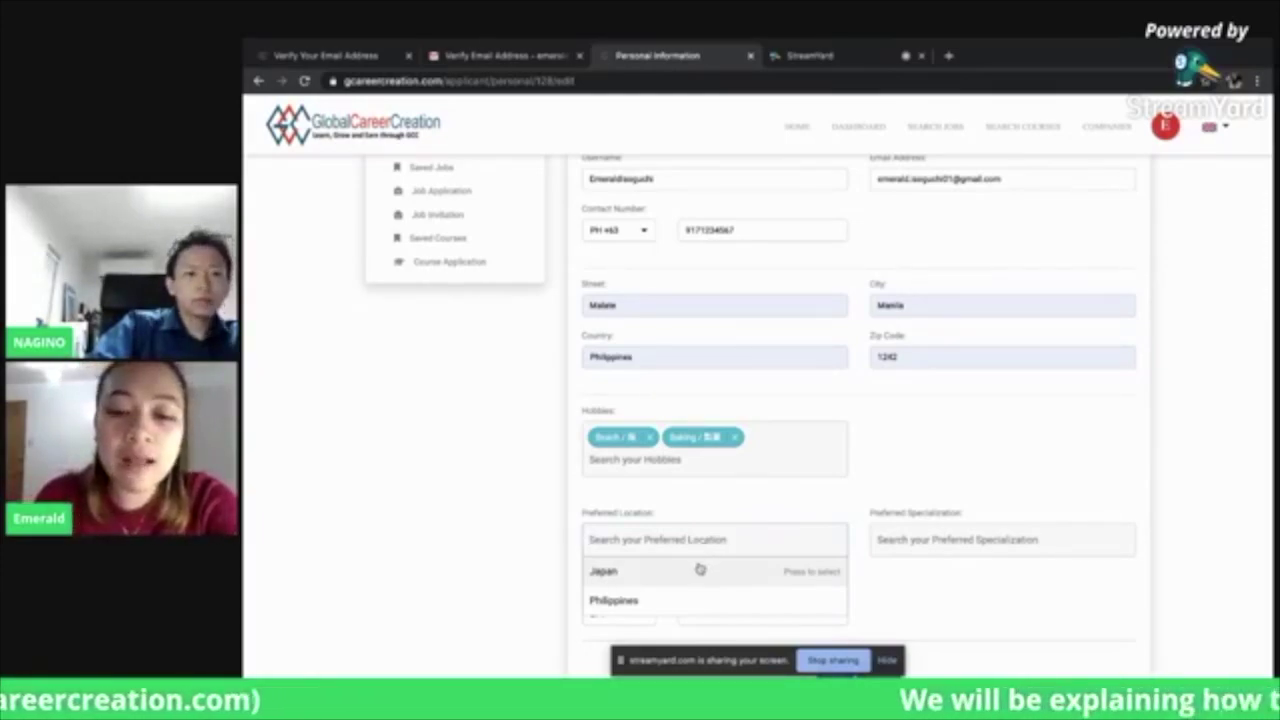
{"action": "left_click", "coordinate": [700, 571]}
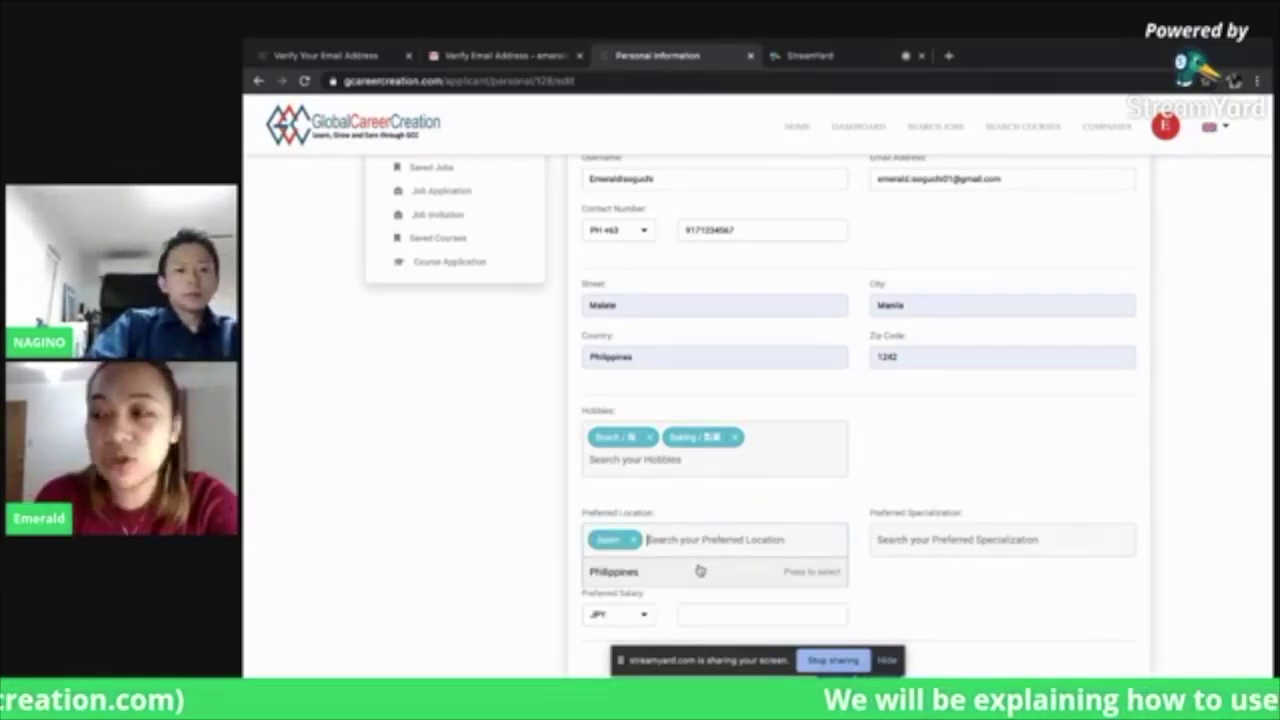
Choose Nursing Care Jobs as the preferred specialization
{"action": "left_click", "coordinate": [1065, 538]}
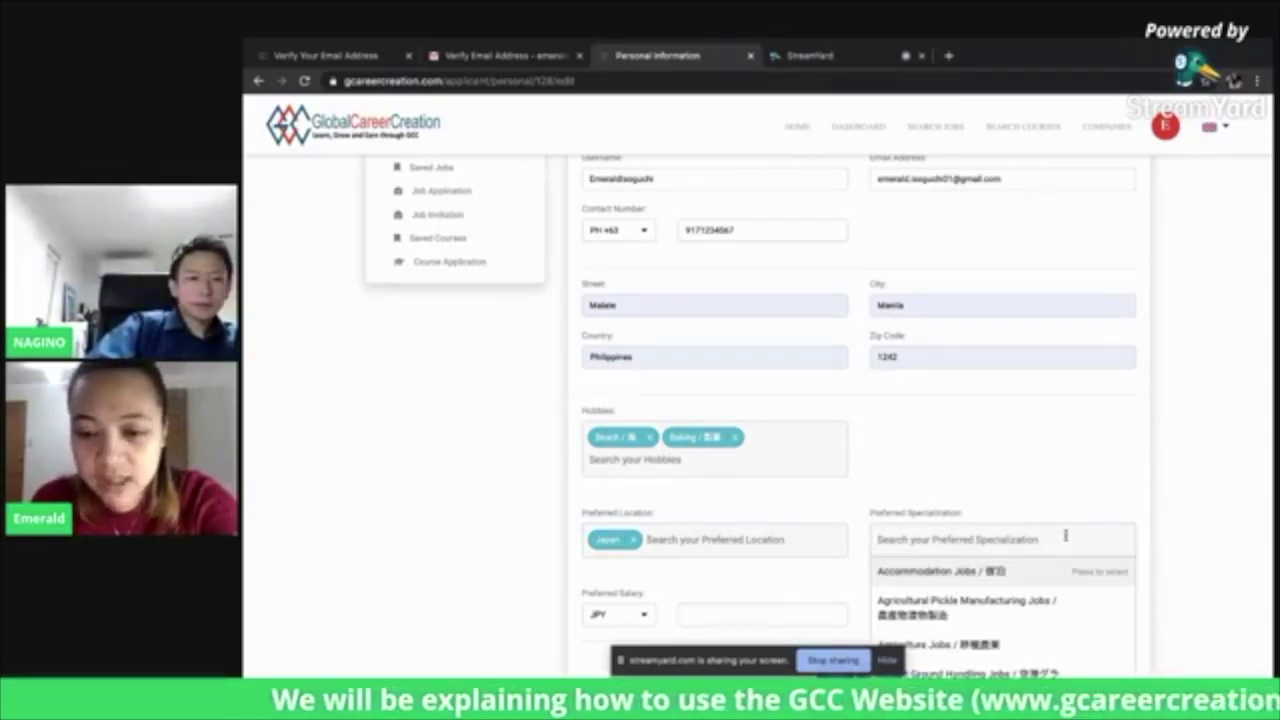
{"action": "scroll", "coordinate": [1065, 537], "scroll_direction": "down", "scroll_amount": 5}
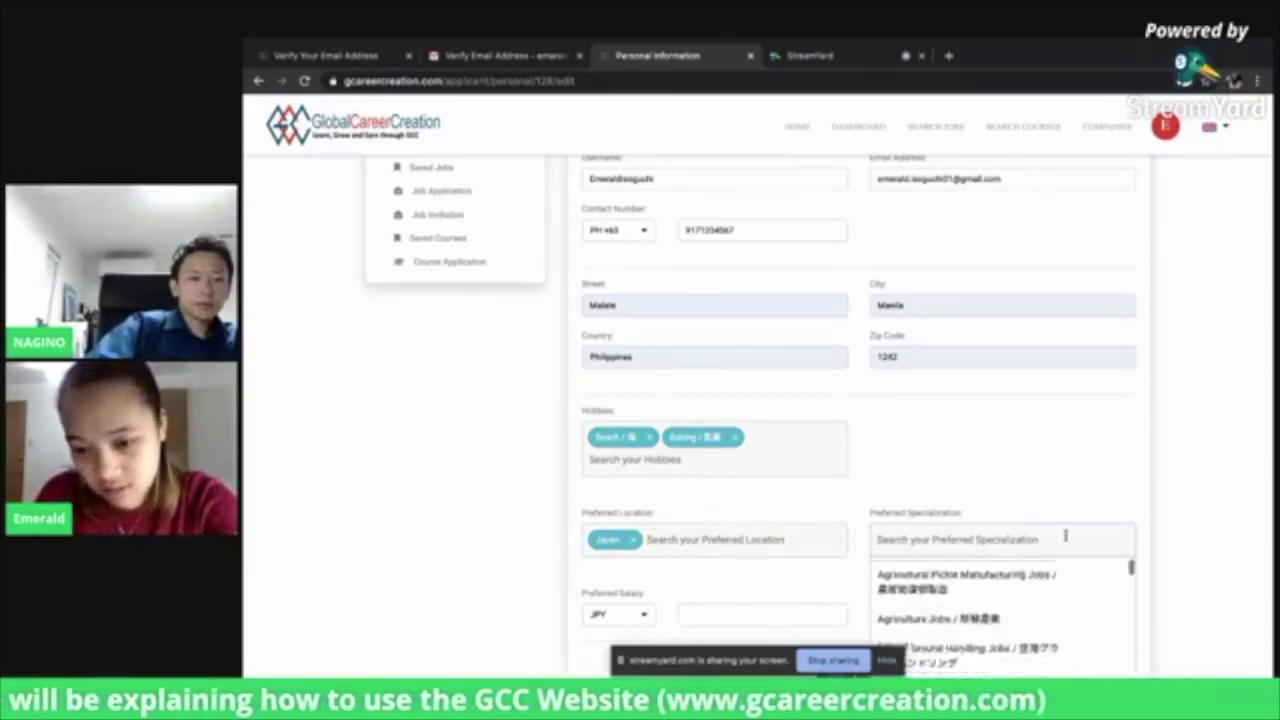
{"action": "scroll", "coordinate": [1065, 537], "scroll_direction": "down", "scroll_amount": 6}
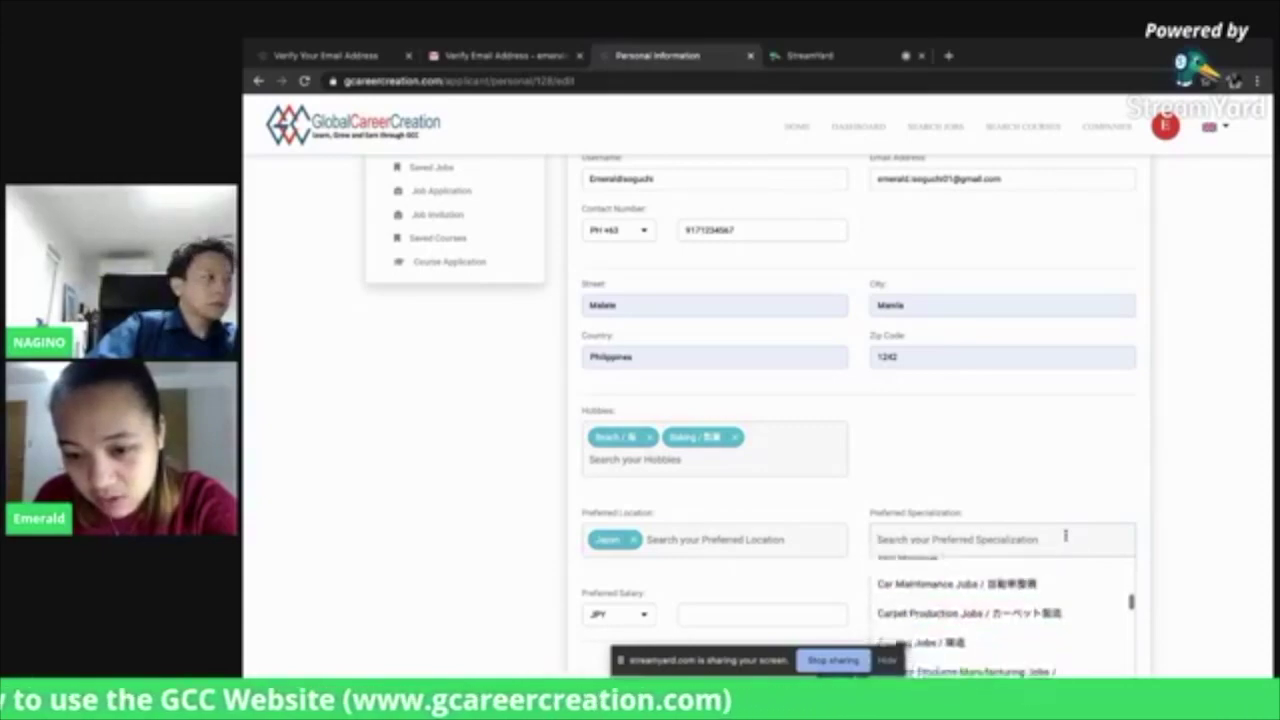
{"action": "scroll", "coordinate": [1065, 537], "scroll_direction": "down", "scroll_amount": 6}
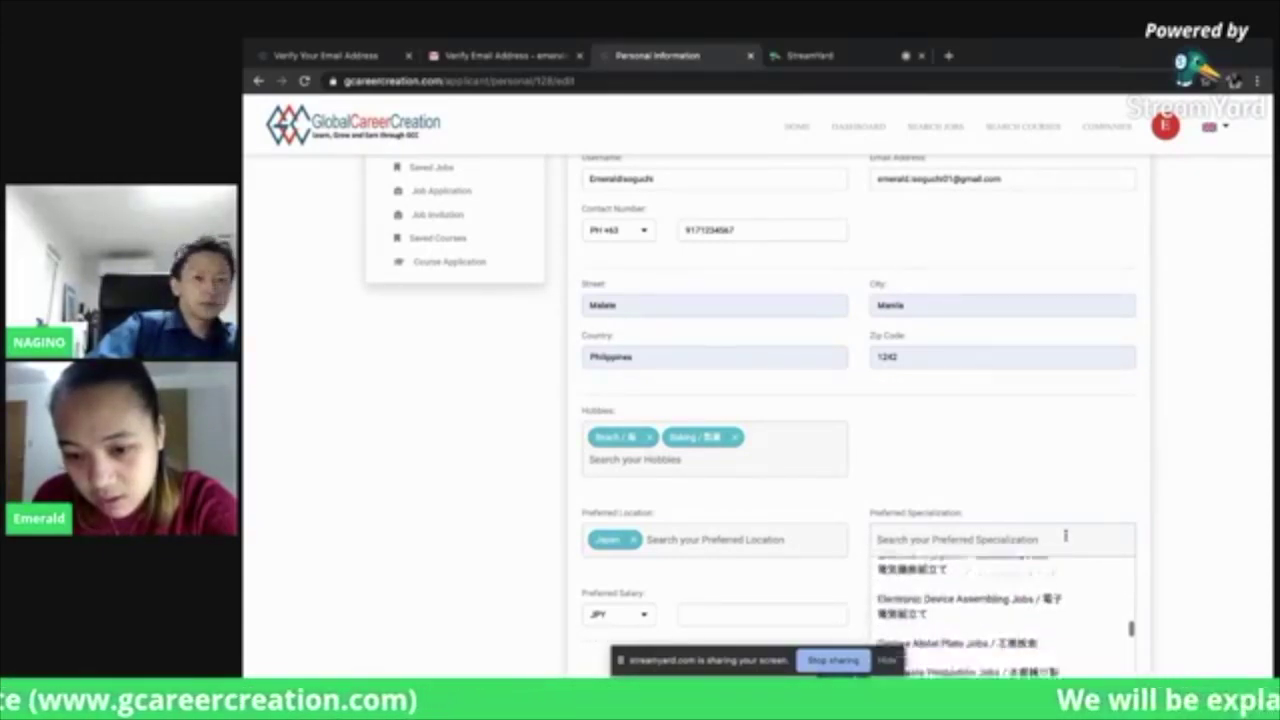
{"action": "scroll", "coordinate": [1065, 537], "scroll_direction": "down", "scroll_amount": 6}
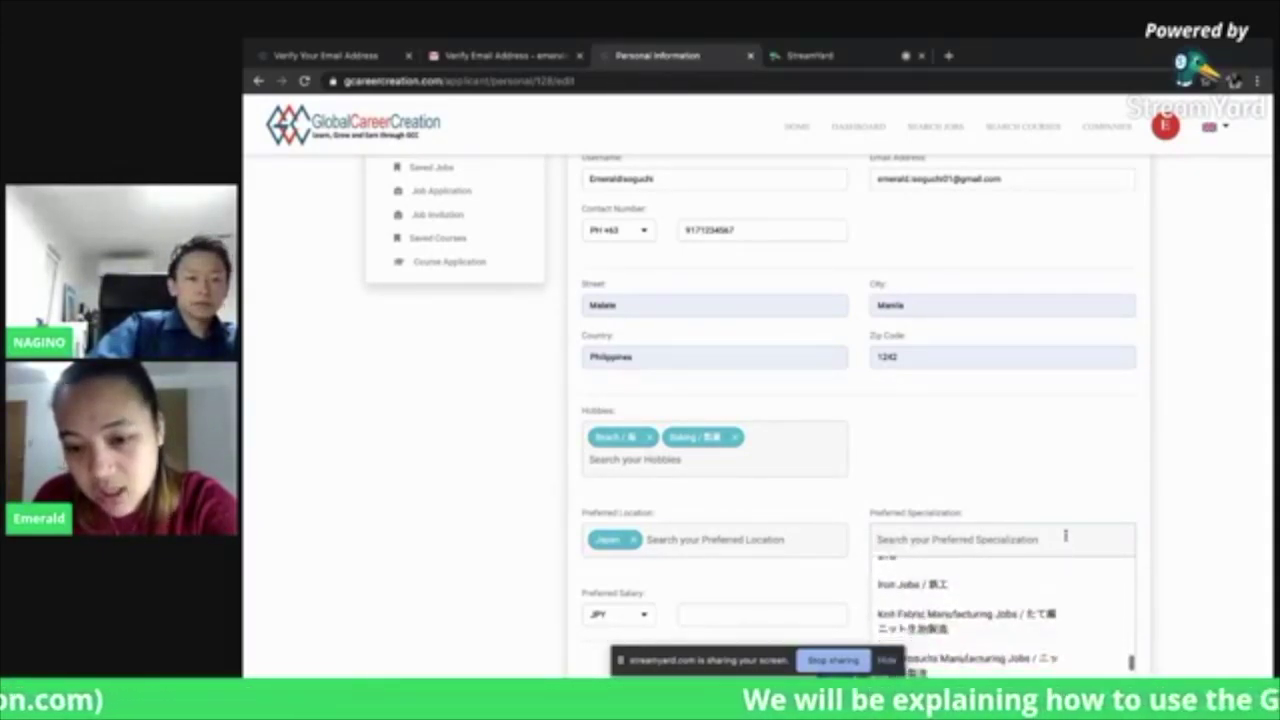
{"action": "scroll", "coordinate": [1065, 537], "scroll_direction": "down", "scroll_amount": 6}
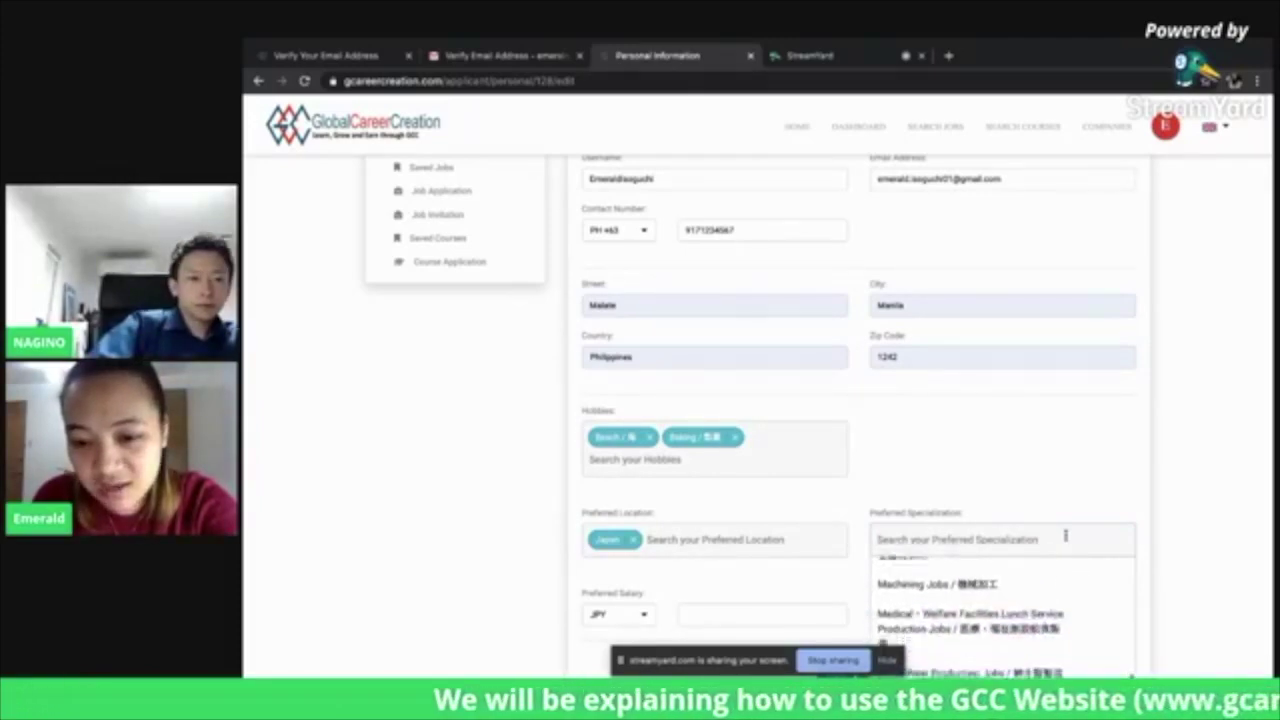
{"action": "scroll", "coordinate": [1065, 537], "scroll_direction": "down", "scroll_amount": 6}
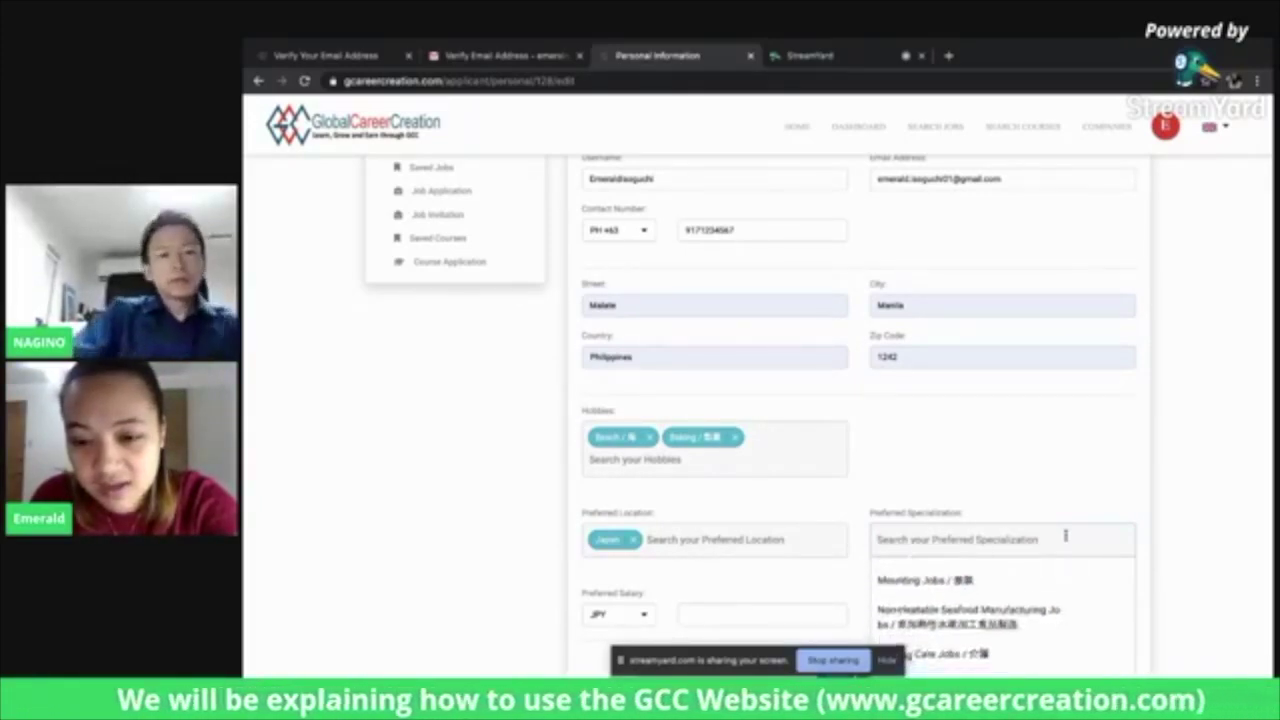
{"action": "left_click", "coordinate": [955, 594]}
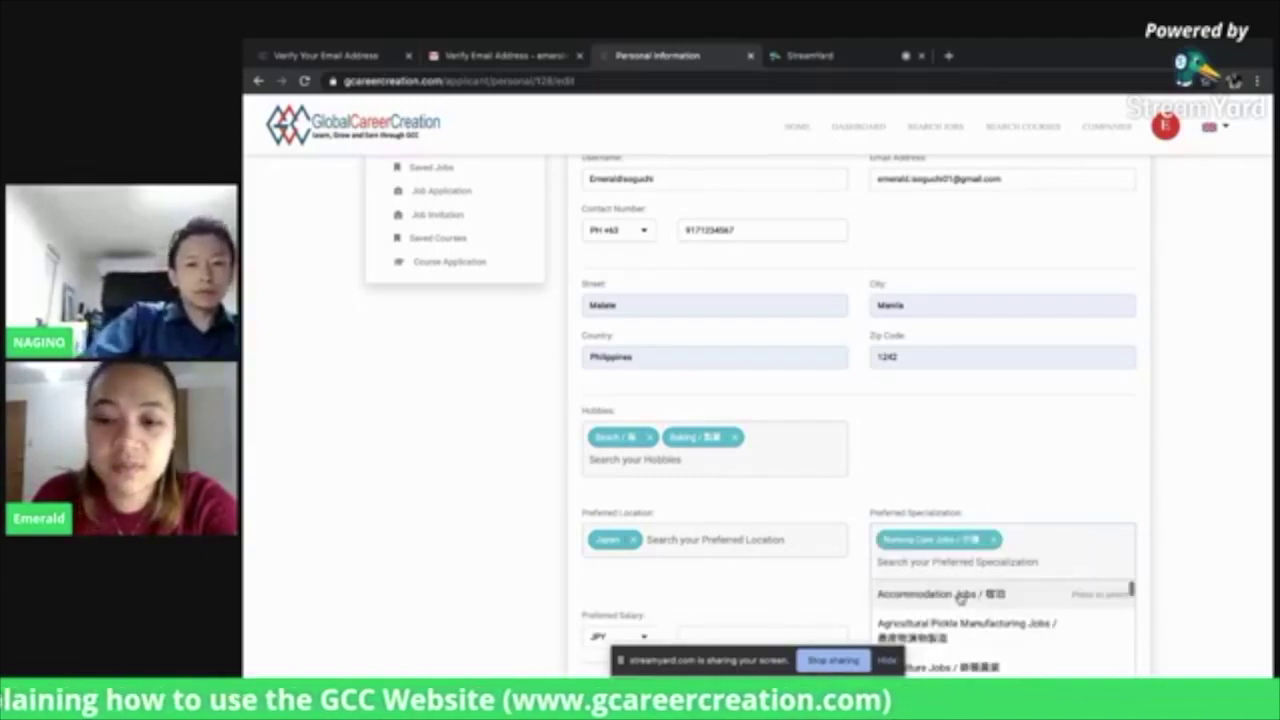
{"action": "left_click", "coordinate": [1178, 548]}
{"action": "scroll", "coordinate": [1177, 549], "scroll_direction": "down", "scroll_amount": 3}
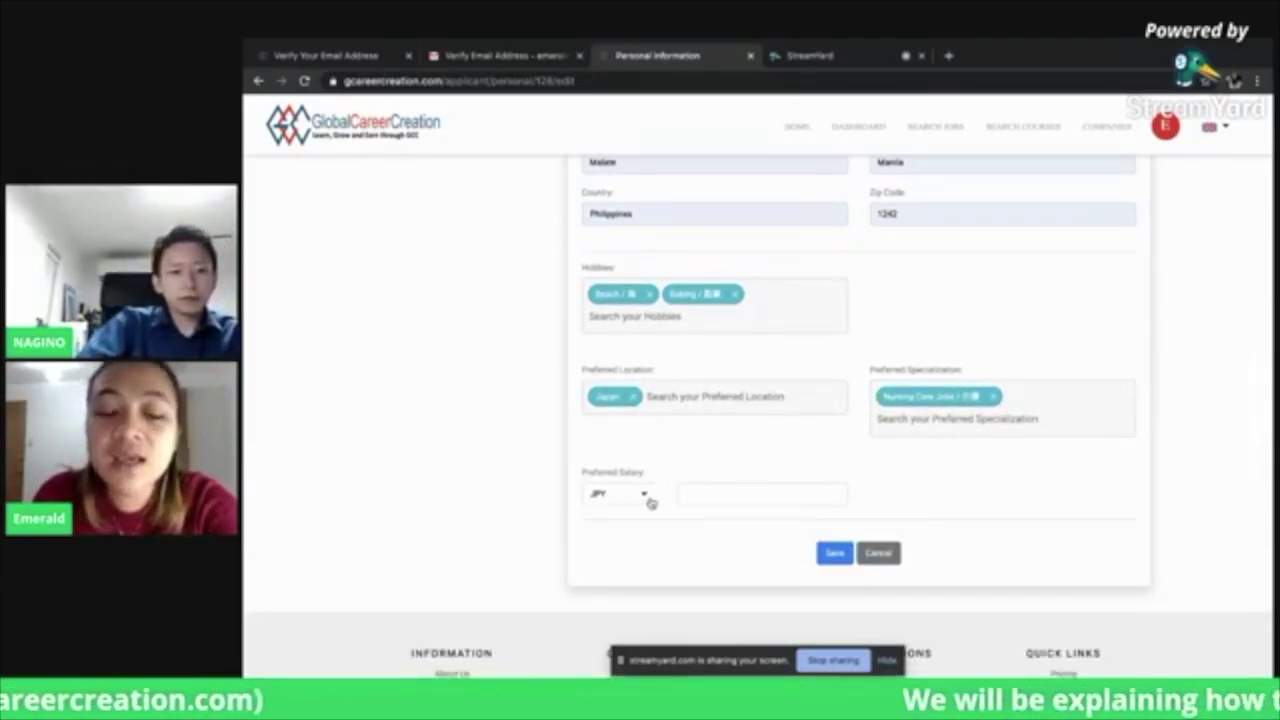
Set the preferred salary to 80000 in PHP and save the personal information
{"action": "left_click", "coordinate": [646, 496]}
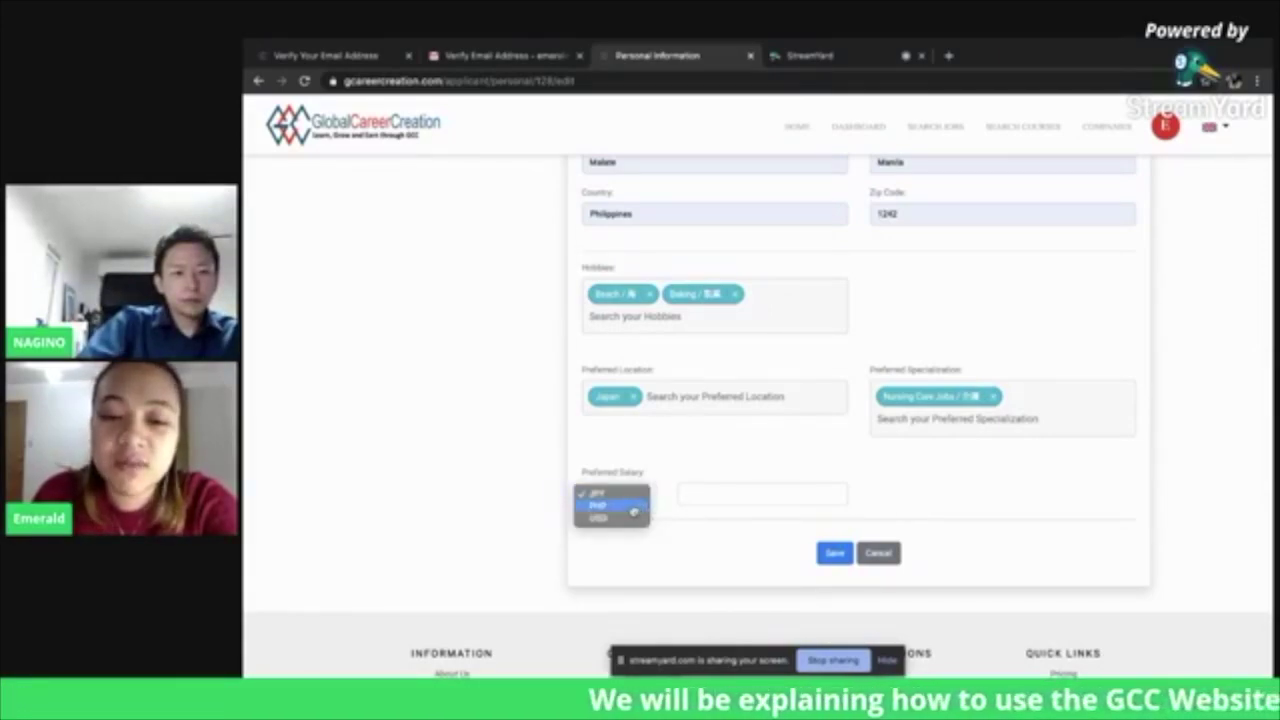
{"action": "left_click", "coordinate": [633, 507]}
{"action": "left_click", "coordinate": [789, 503]}
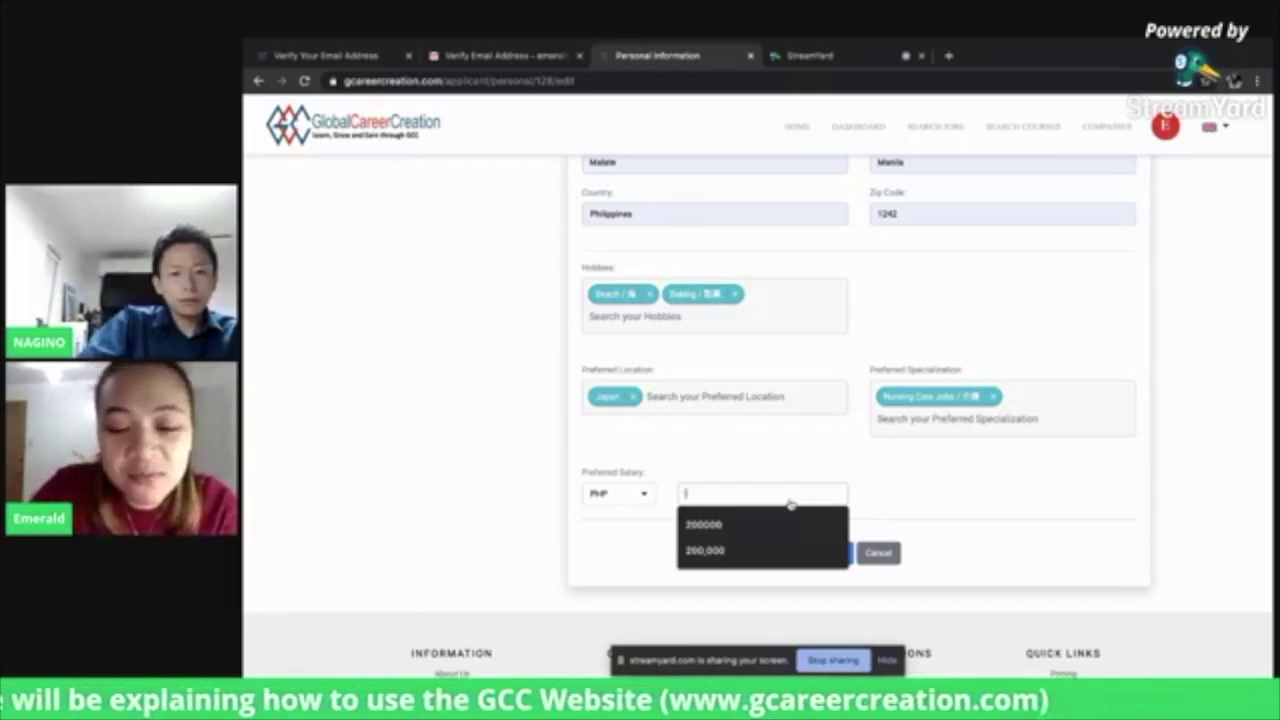
{"action": "type", "text": "800000"}
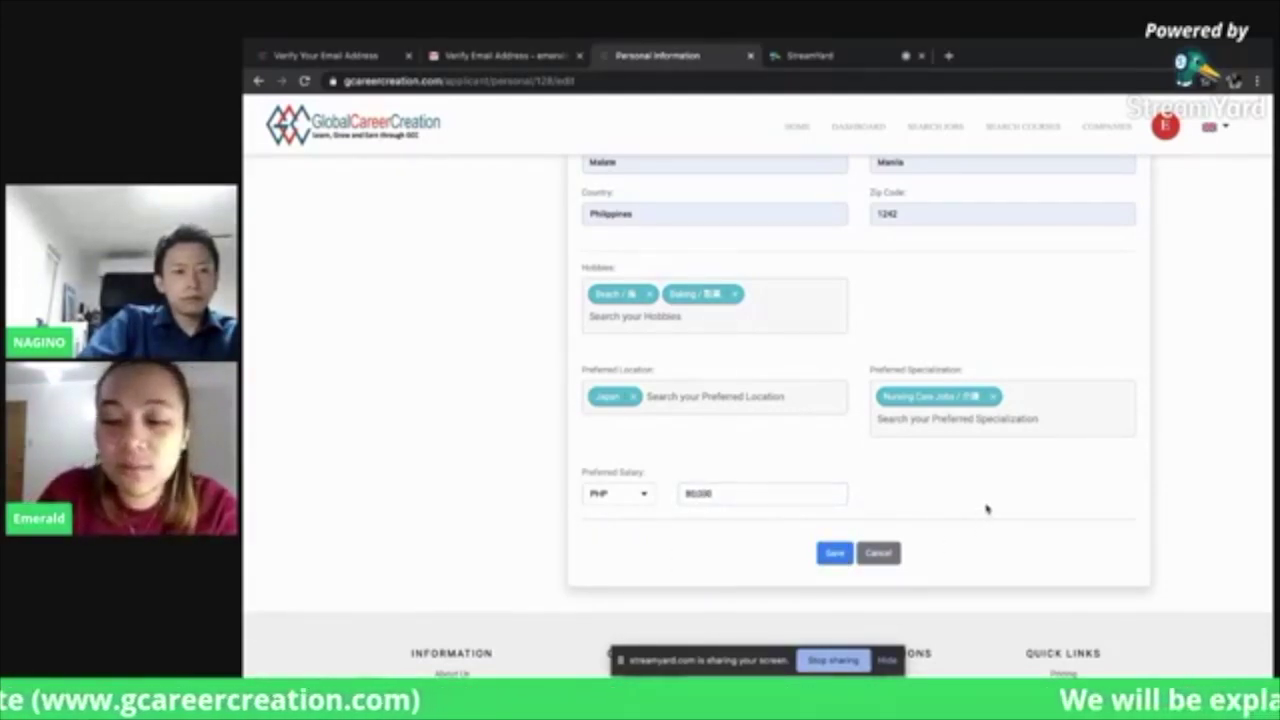
{"action": "scroll", "coordinate": [986, 510], "scroll_direction": "up", "scroll_amount": 4}
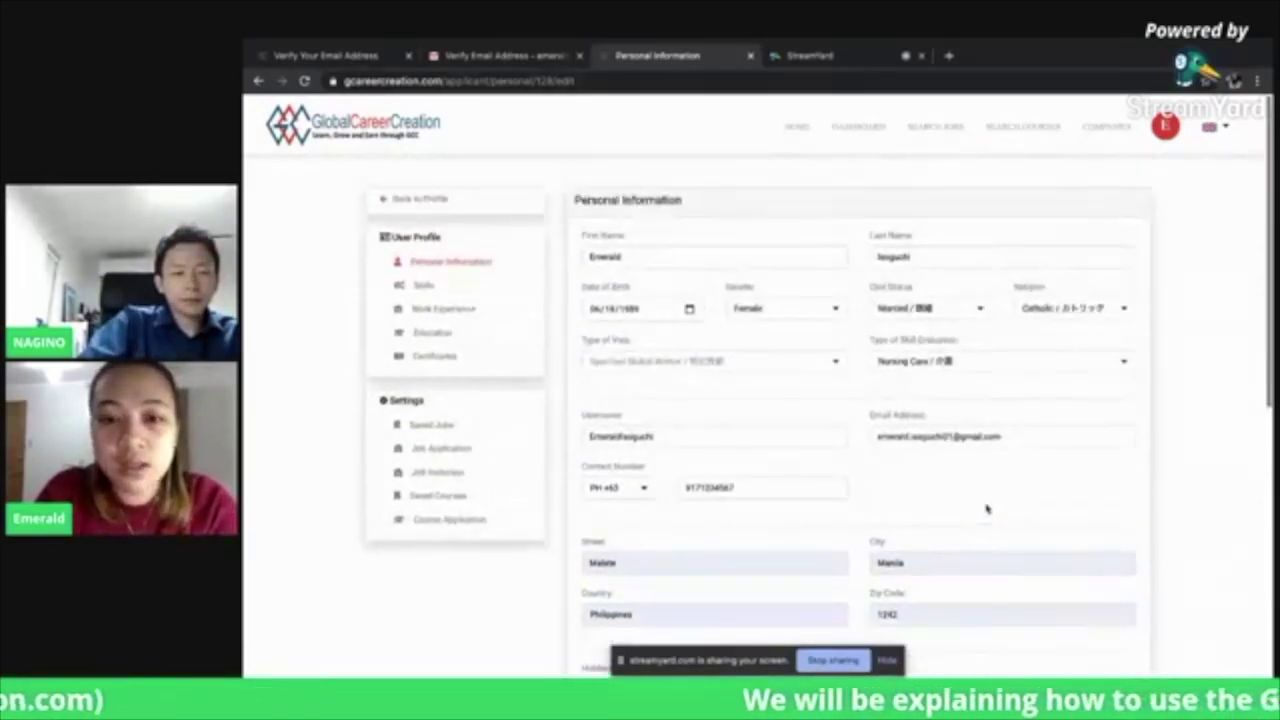
{"action": "scroll", "coordinate": [986, 510], "scroll_direction": "down", "scroll_amount": 5}
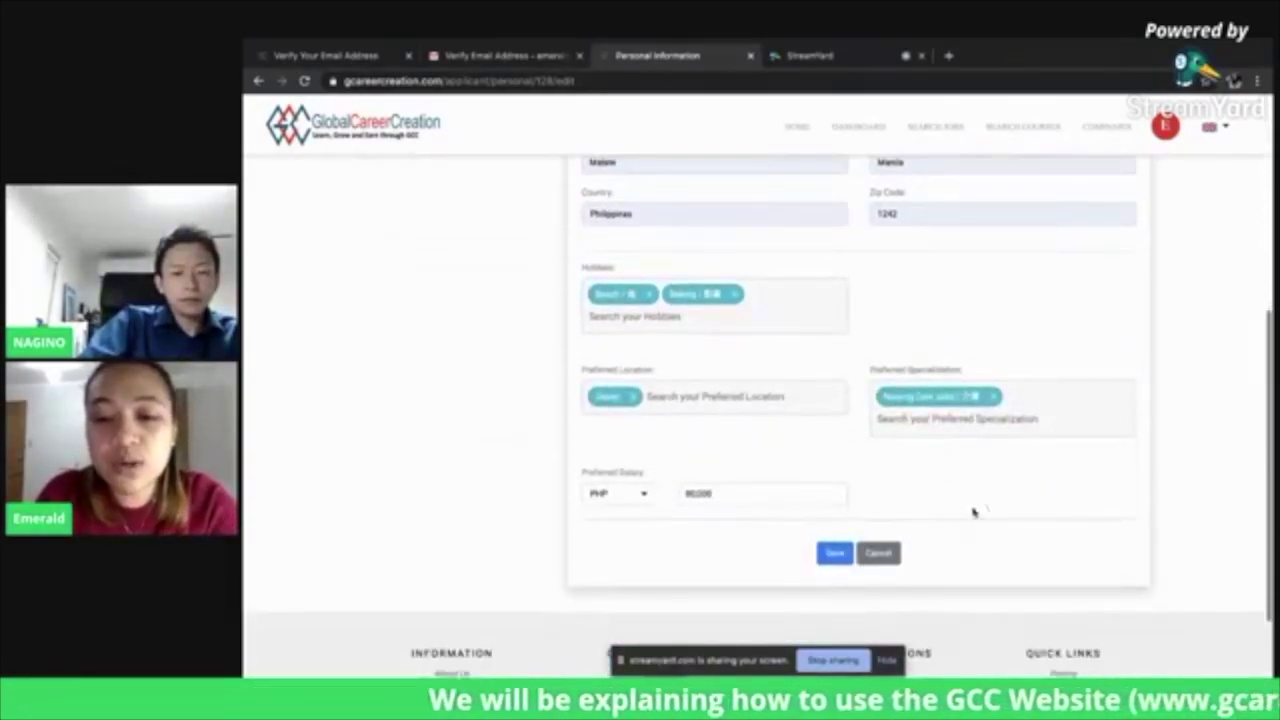
{"action": "left_click", "coordinate": [834, 558]}
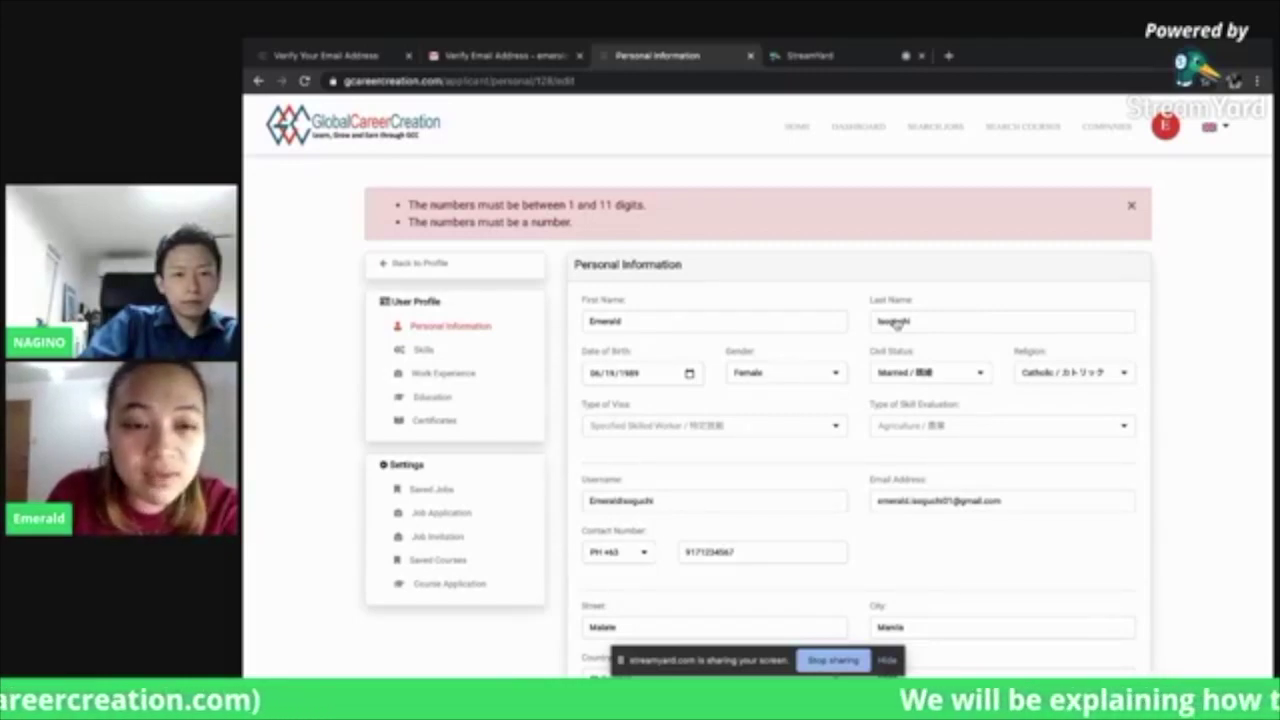
Fix the preferred salary's digit-count error and save the form again
{"action": "scroll", "coordinate": [1174, 443], "scroll_direction": "down", "scroll_amount": 3}
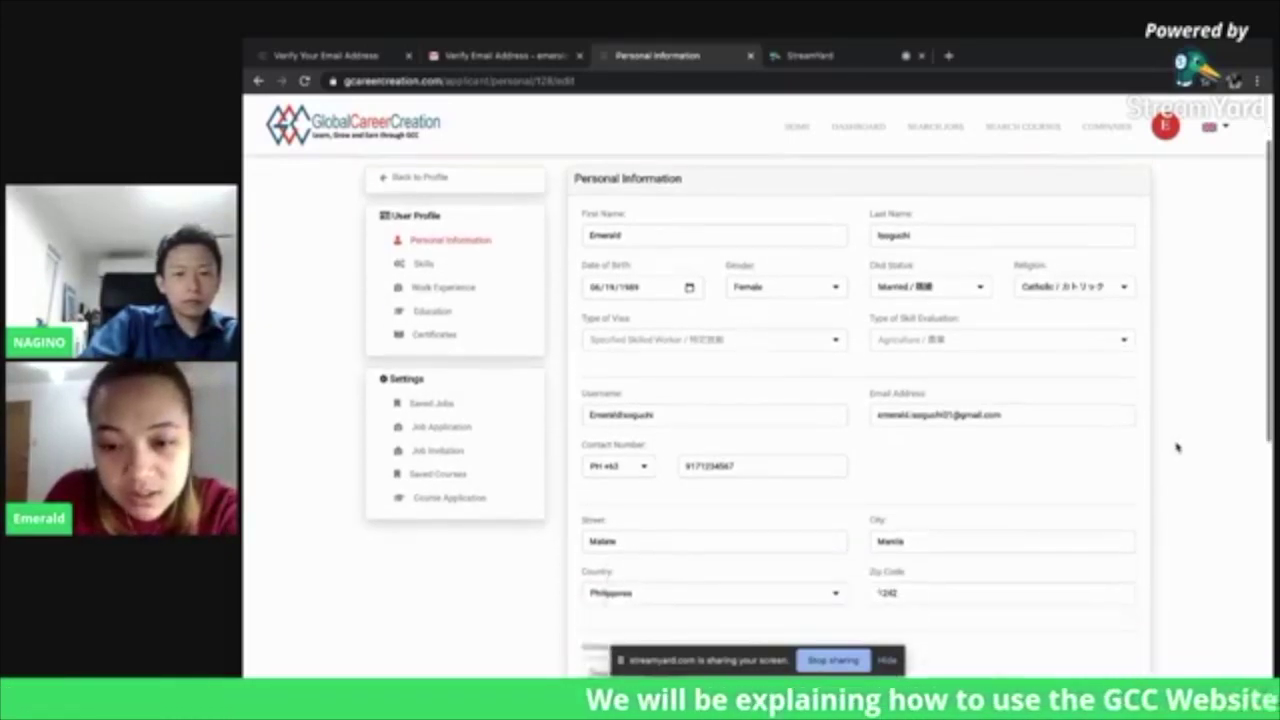
{"action": "scroll", "coordinate": [1177, 447], "scroll_direction": "down", "scroll_amount": 1}
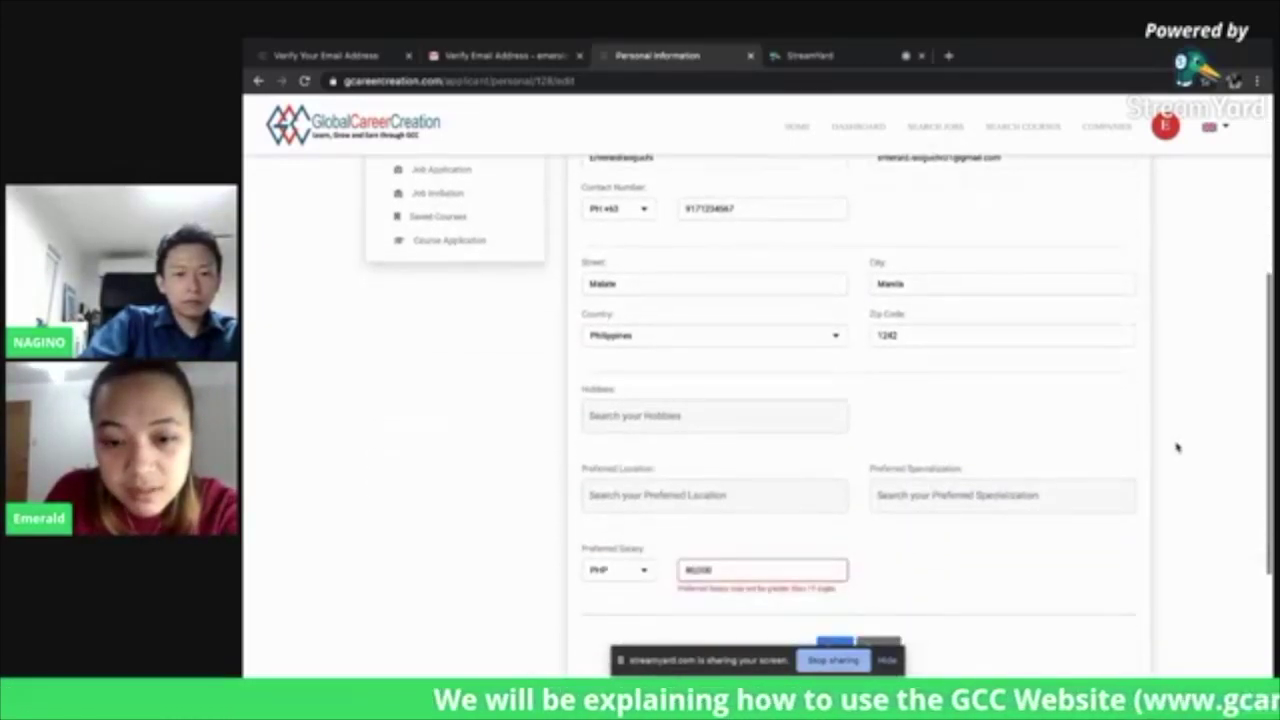
{"action": "left_click", "coordinate": [698, 572]}
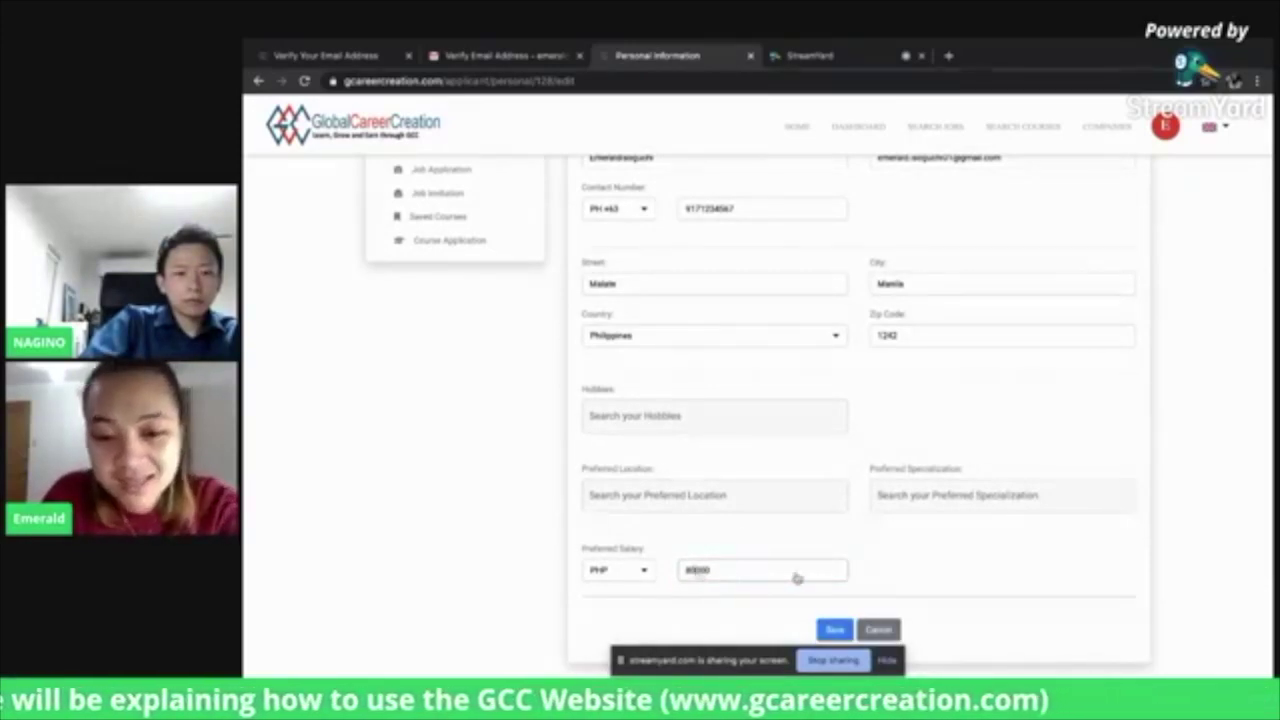
{"action": "left_click", "coordinate": [835, 630]}
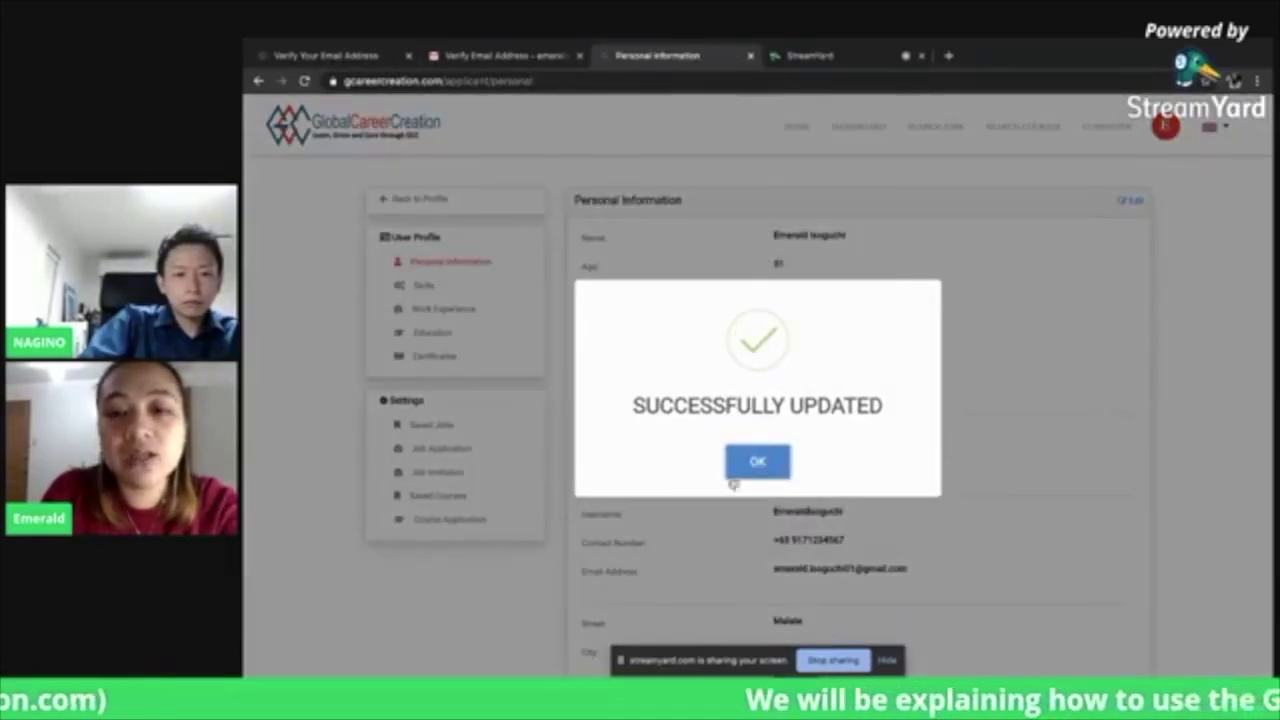
Dismiss the Successfully Updated dialog and go to the profile's Skills page
{"action": "left_click", "coordinate": [752, 470]}
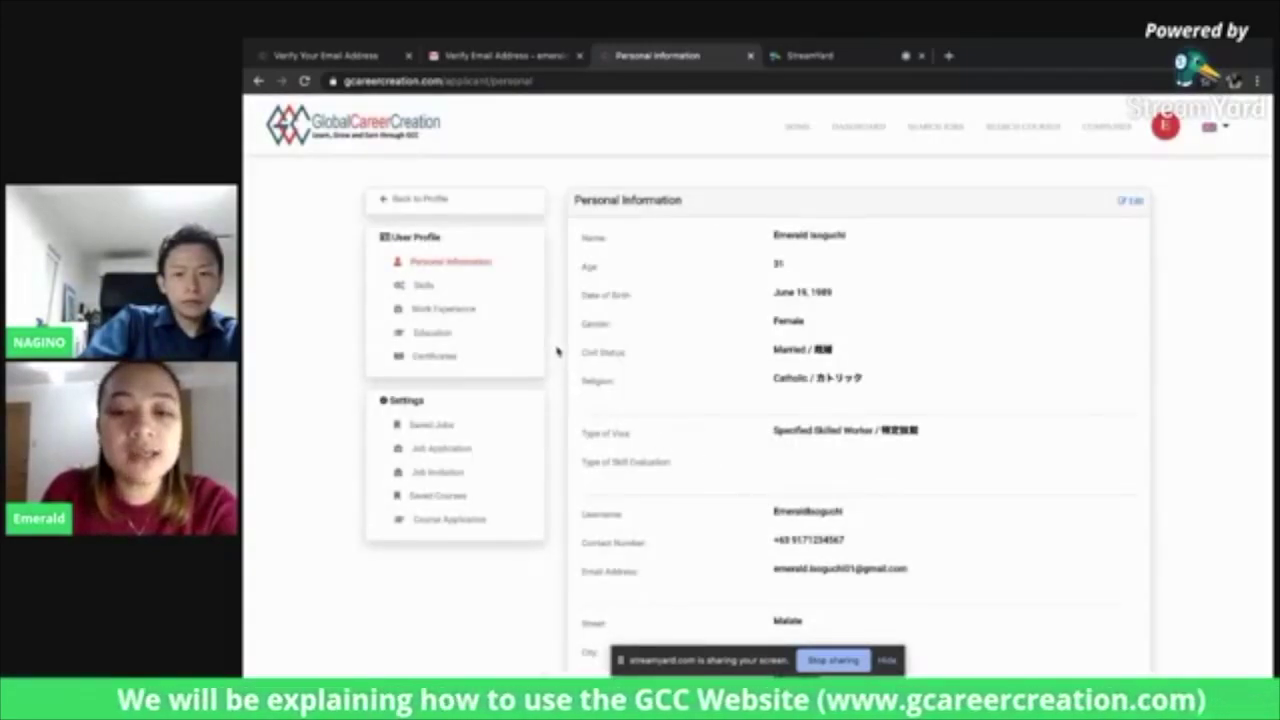
{"action": "left_click", "coordinate": [427, 287]}
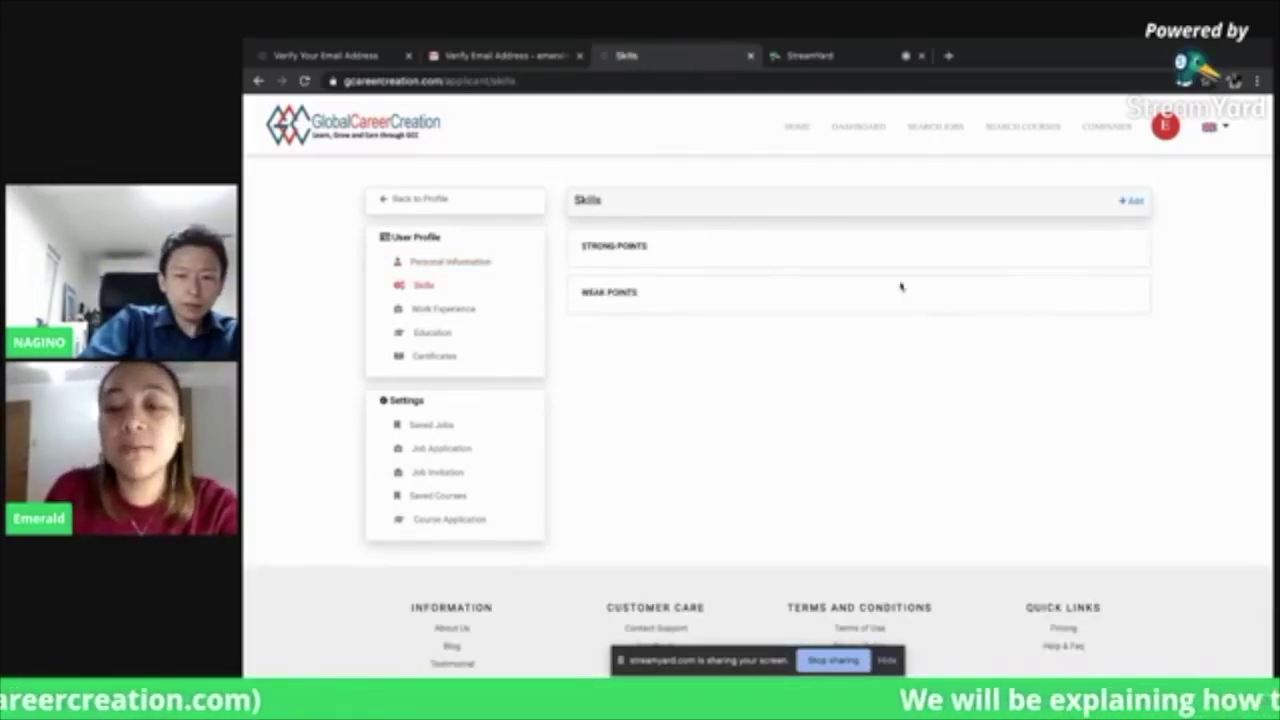
View the empty Strong/Weak Points skills form, then switch to Work Experience
{"action": "left_click", "coordinate": [1132, 202]}
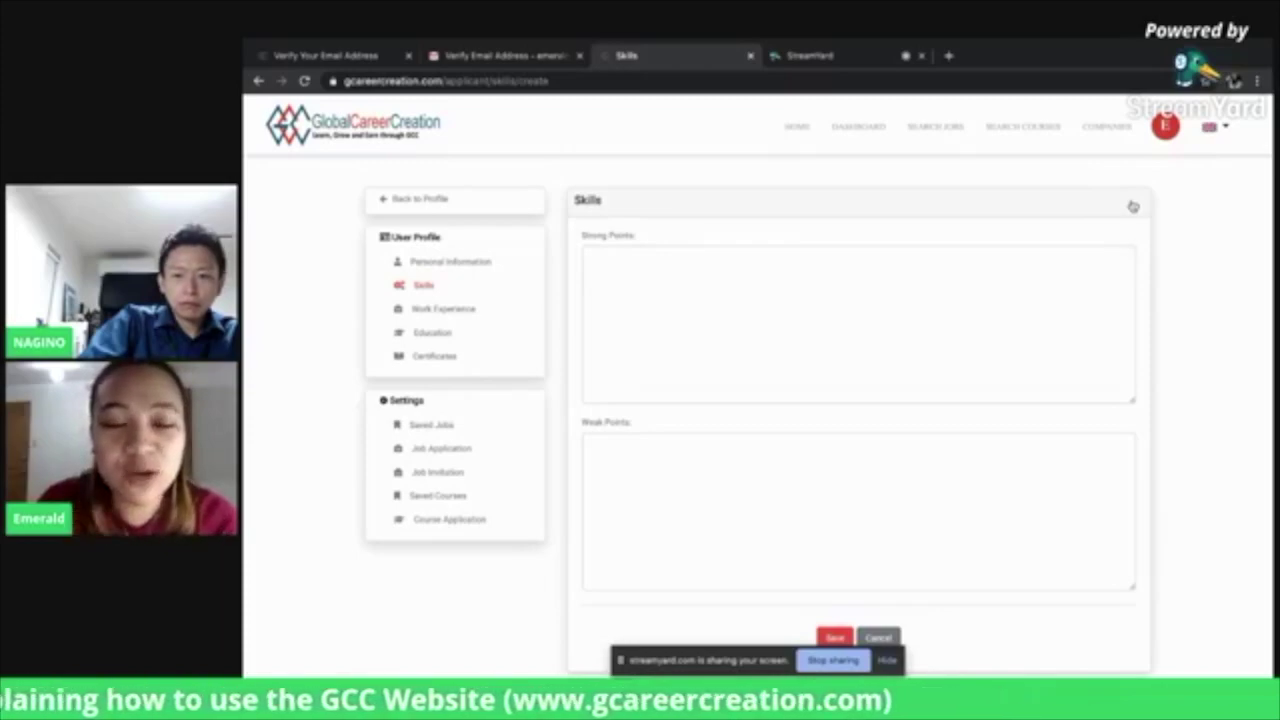
{"action": "left_click", "coordinate": [460, 310]}
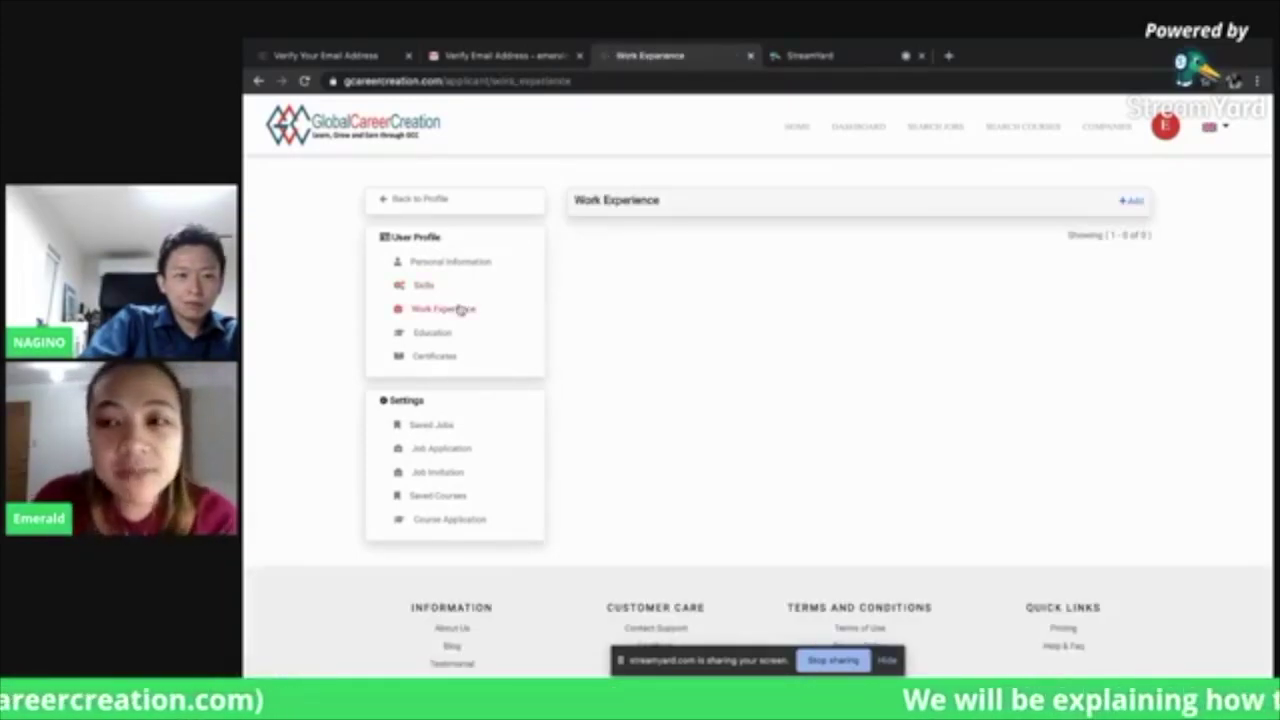
Inspect a new Work Experience form's Company Name and Country, then leave for Education unsaved
{"action": "left_click", "coordinate": [1127, 202]}
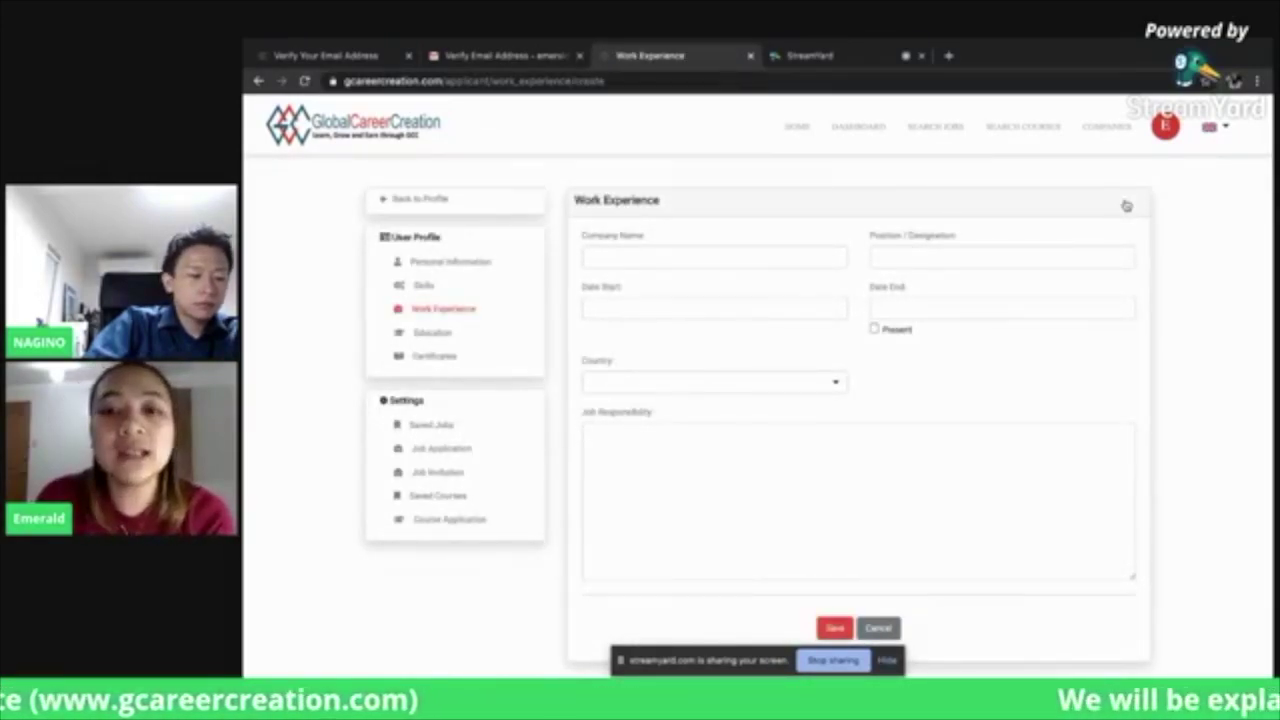
{"action": "left_click", "coordinate": [759, 264]}
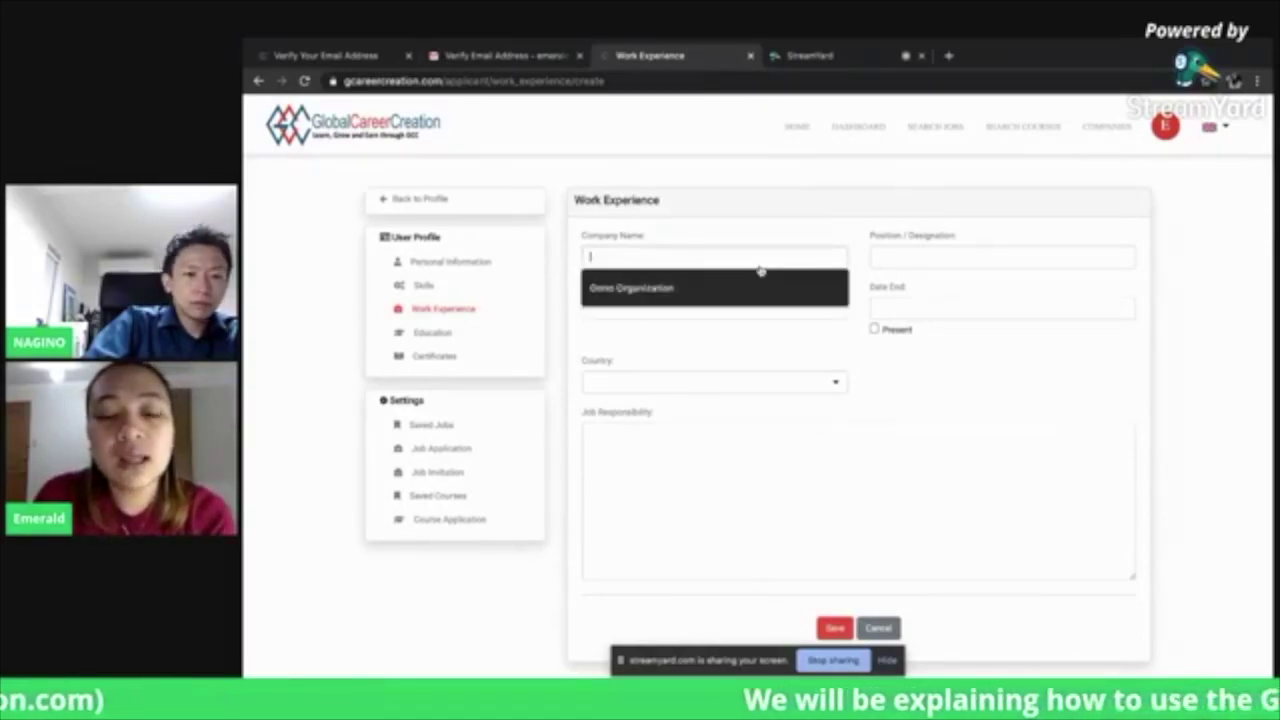
{"action": "left_click", "coordinate": [1073, 362]}
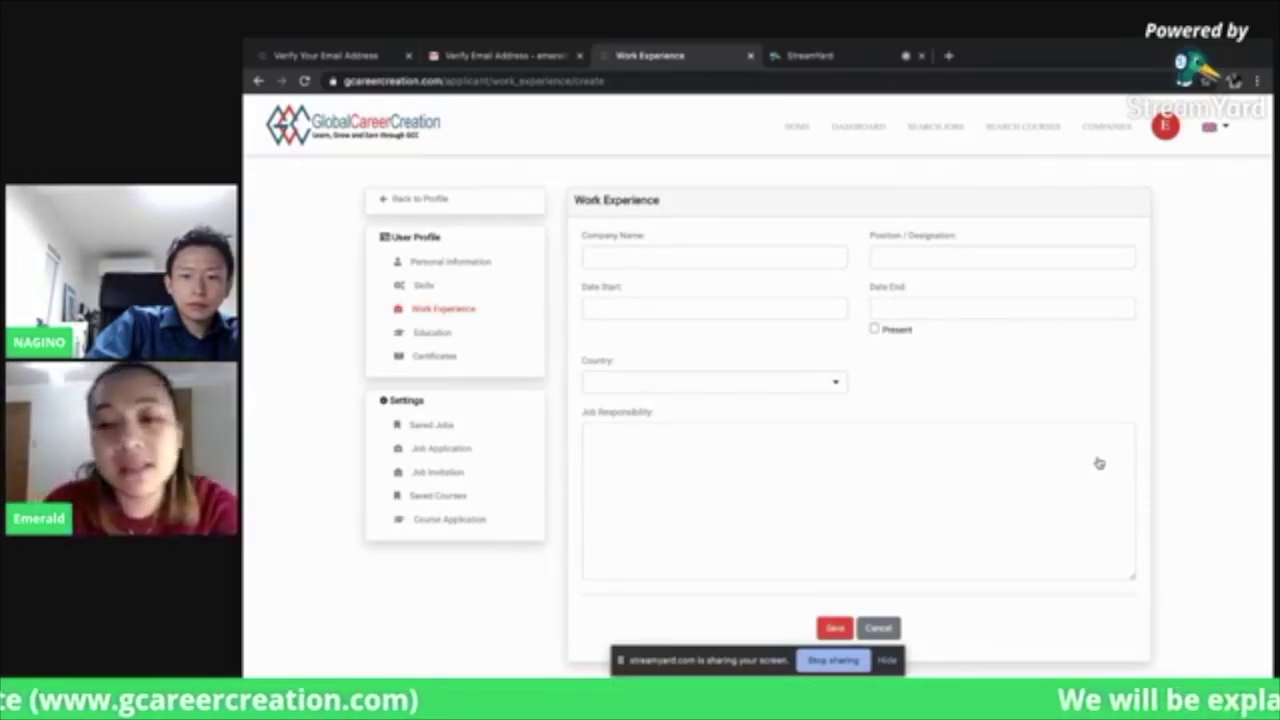
{"action": "left_click", "coordinate": [818, 386]}
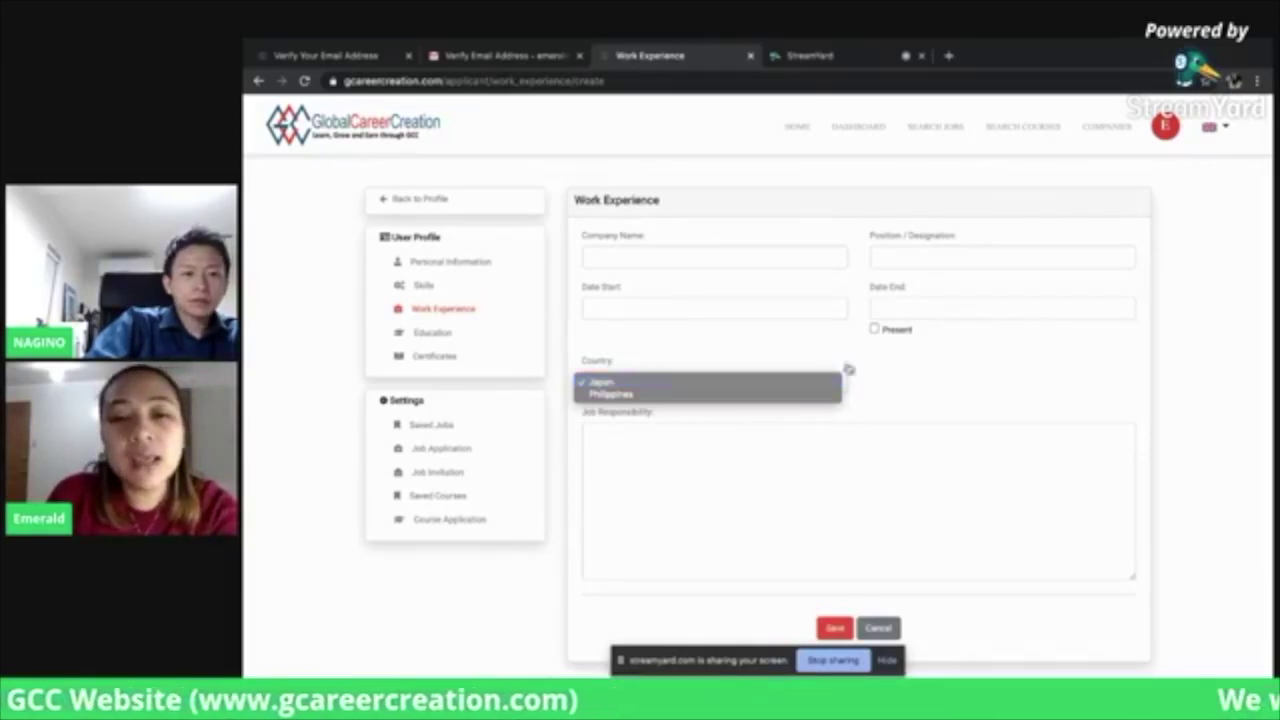
{"action": "left_click", "coordinate": [1008, 414]}
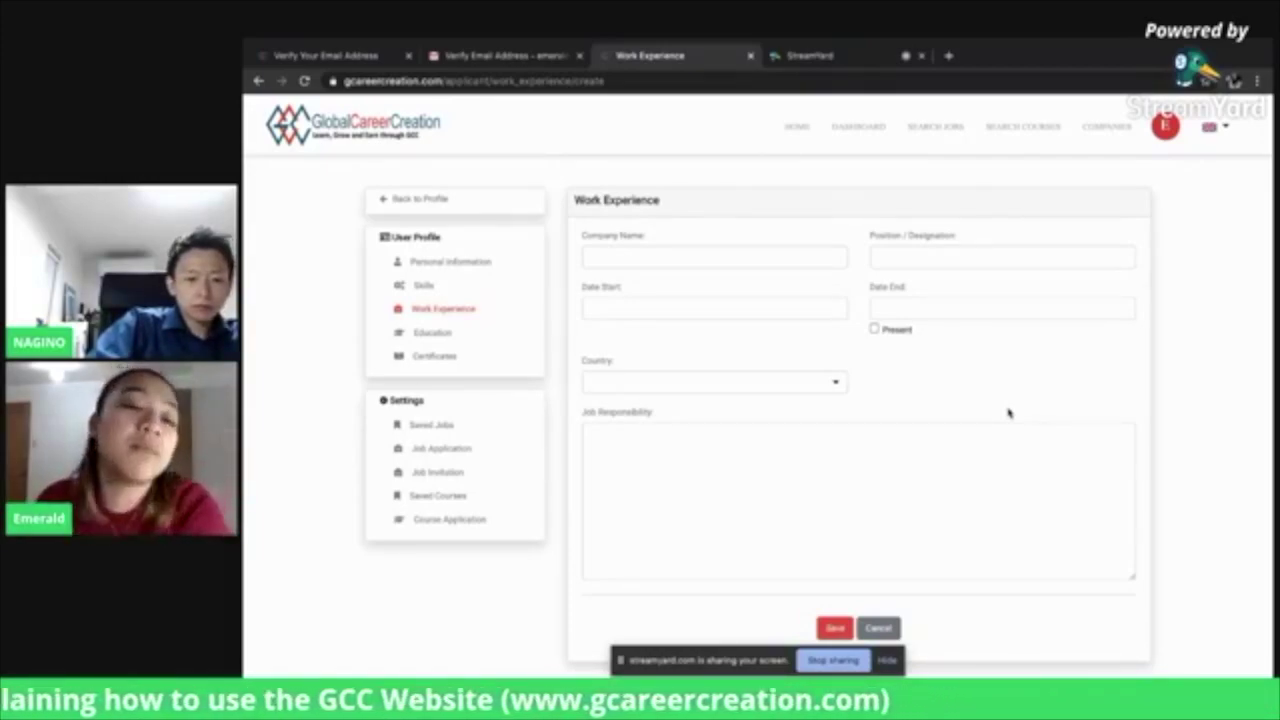
{"action": "left_click", "coordinate": [448, 333]}
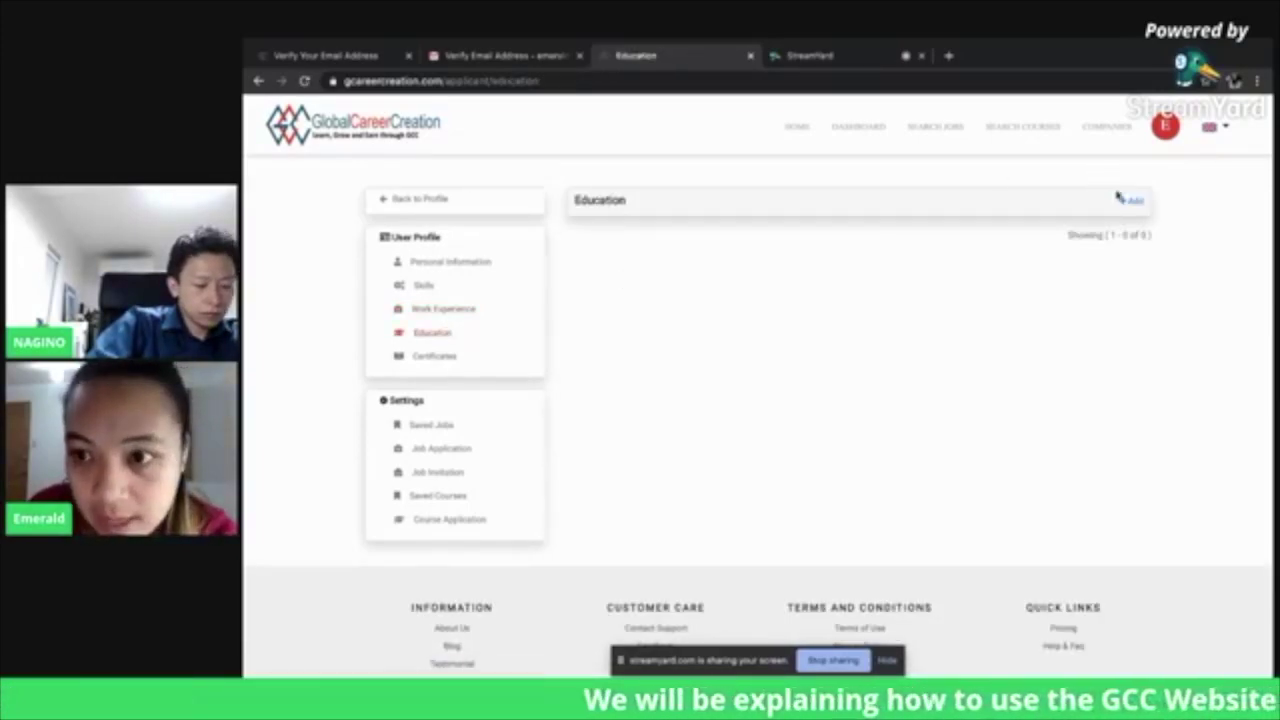
Preview the Education Level choices on a new Education entry, then move to Certificates
{"action": "left_click", "coordinate": [1133, 203]}
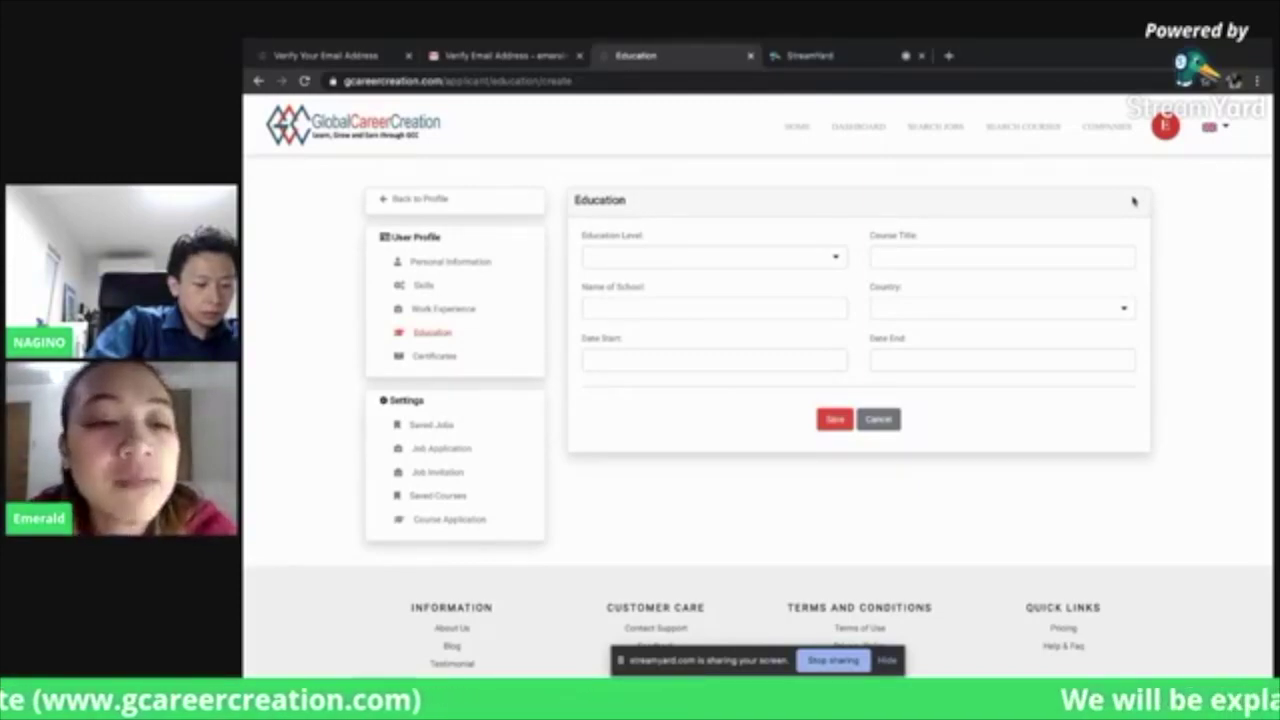
{"action": "left_click", "coordinate": [833, 257]}
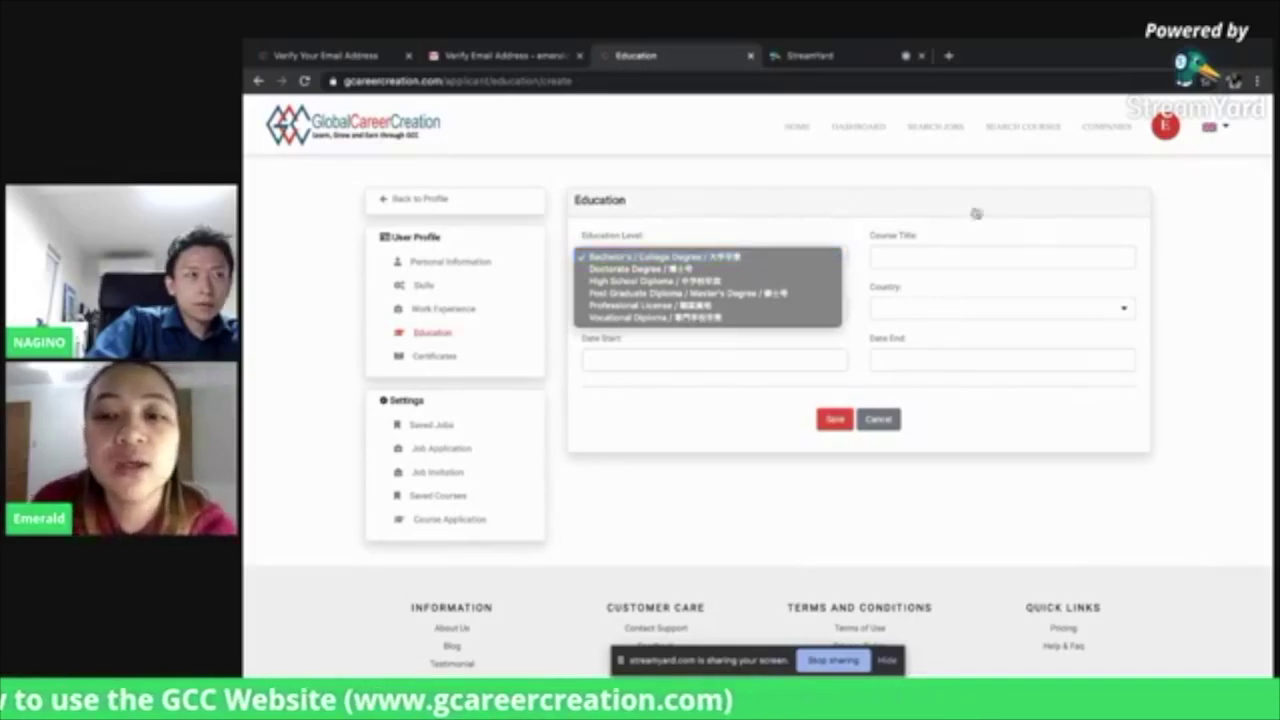
{"action": "left_click", "coordinate": [1000, 254]}
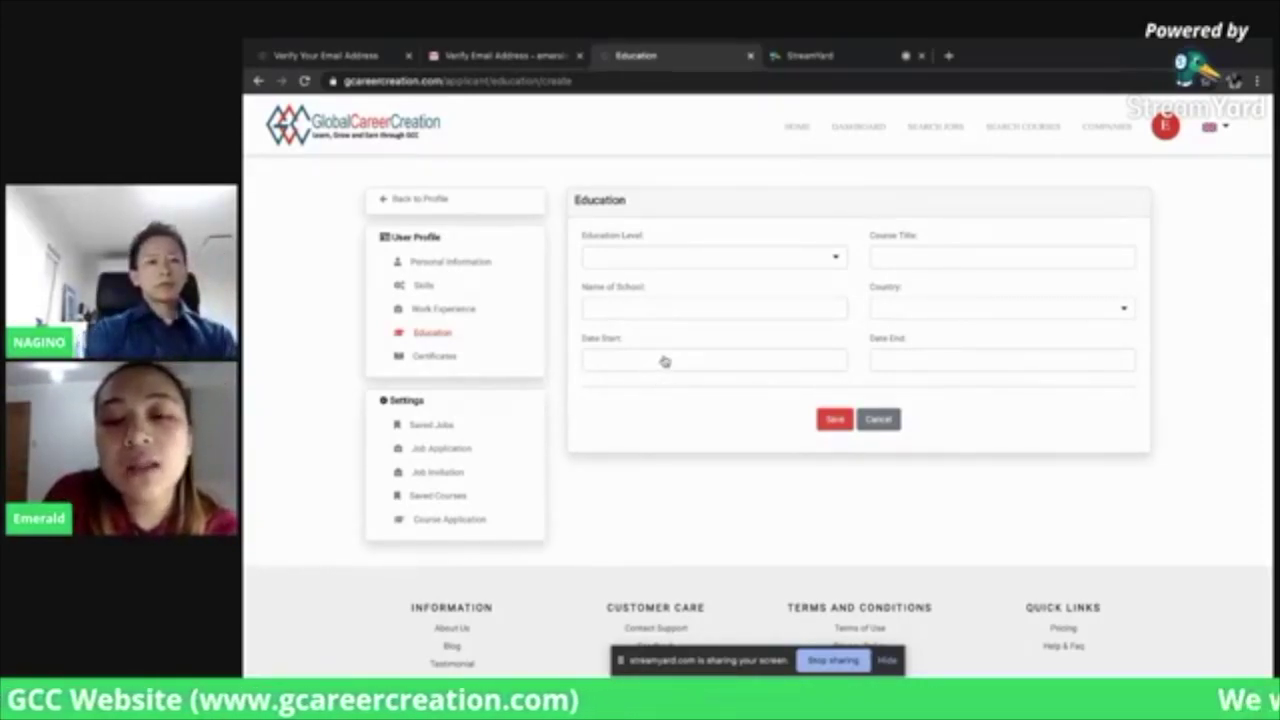
{"action": "left_click", "coordinate": [435, 359]}
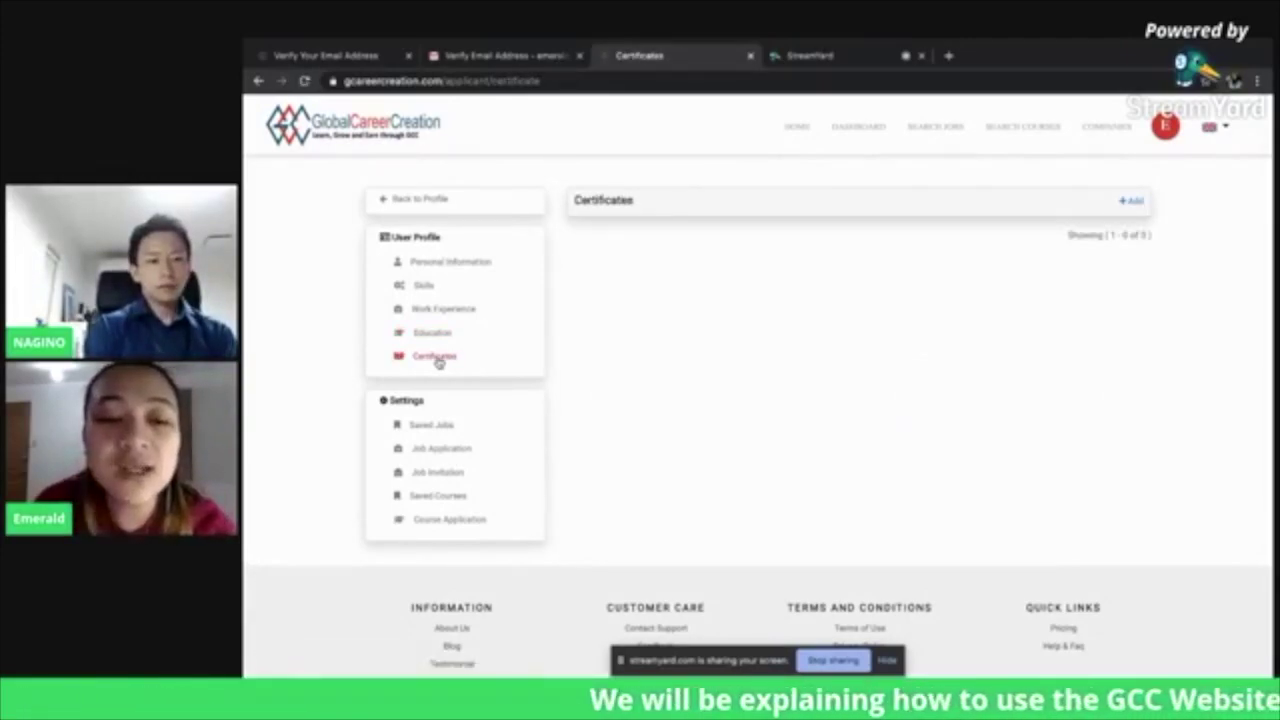
Start a new certificate of type N2 and enter its certification number
{"action": "left_click", "coordinate": [1133, 202]}
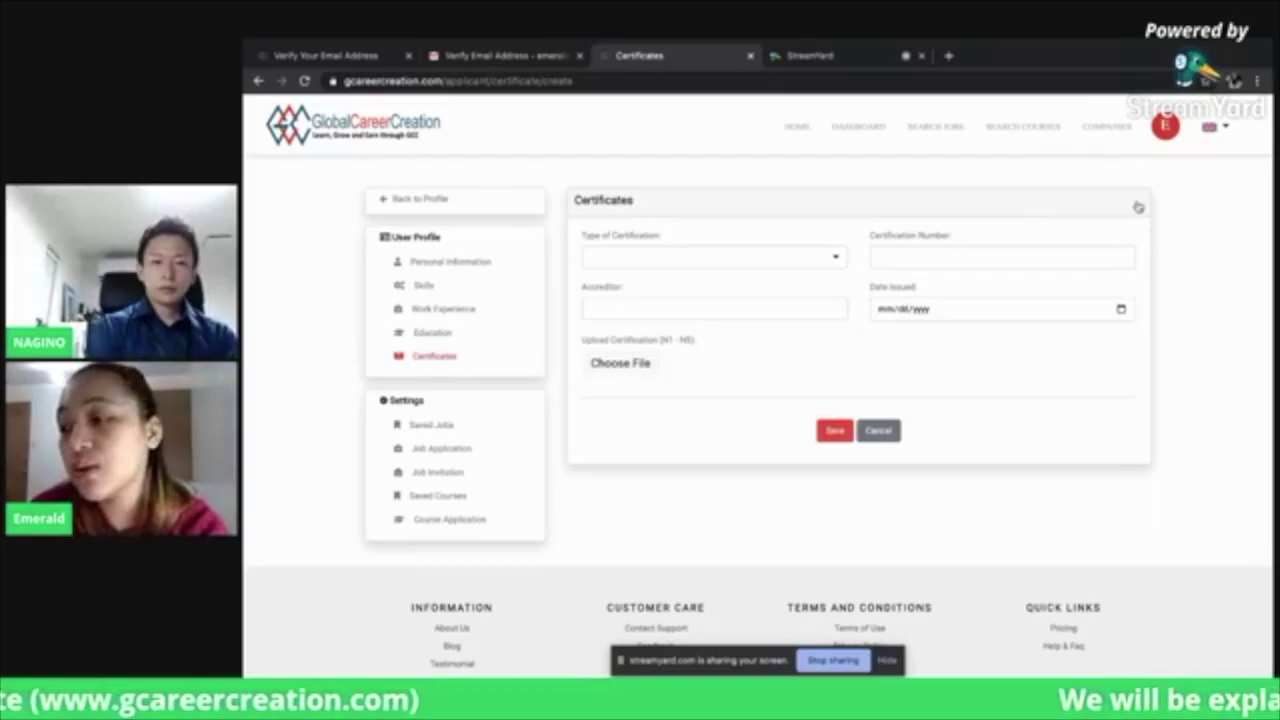
{"action": "left_click", "coordinate": [838, 260]}
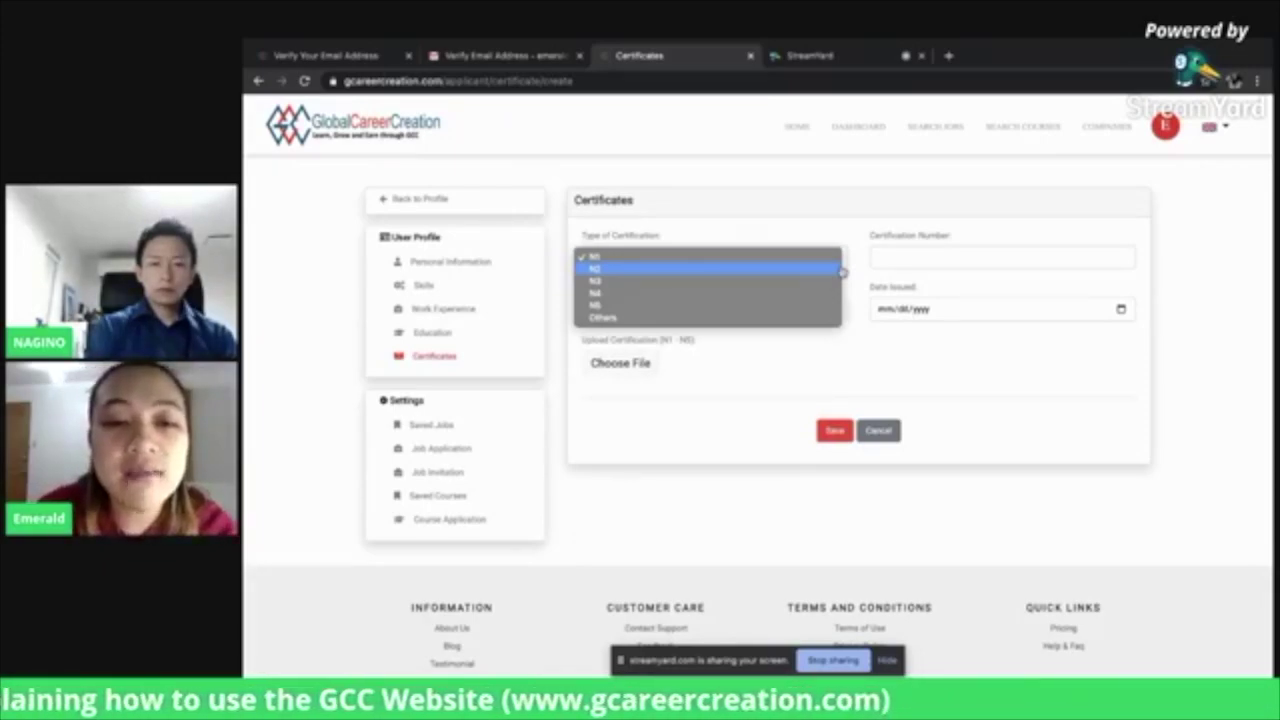
{"action": "left_click", "coordinate": [840, 270]}
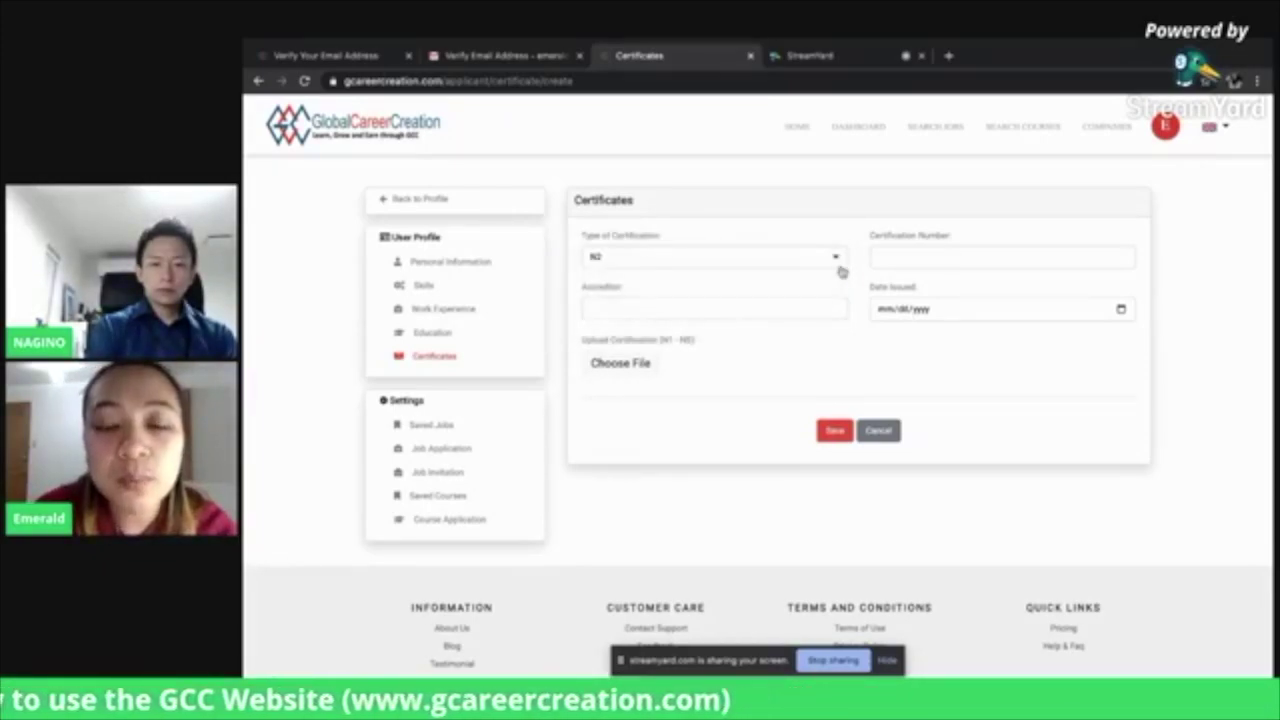
{"action": "left_click", "coordinate": [917, 262]}
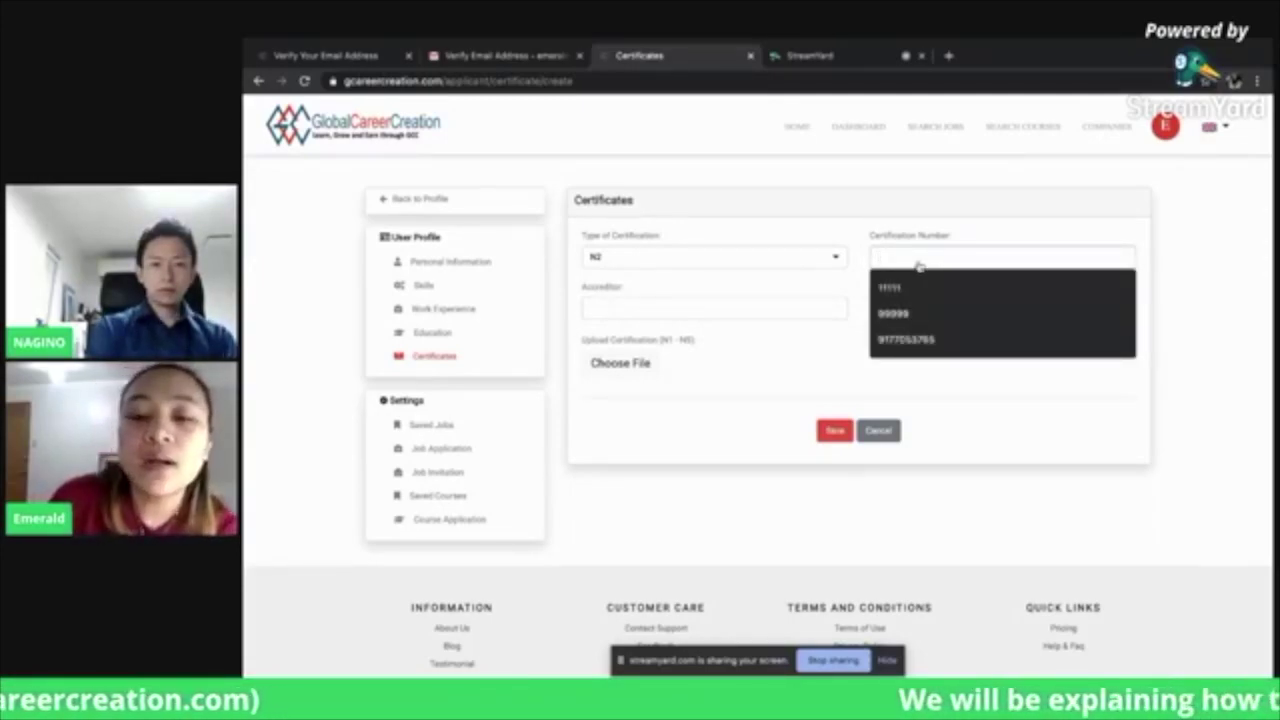
{"action": "type", "text": "1"}
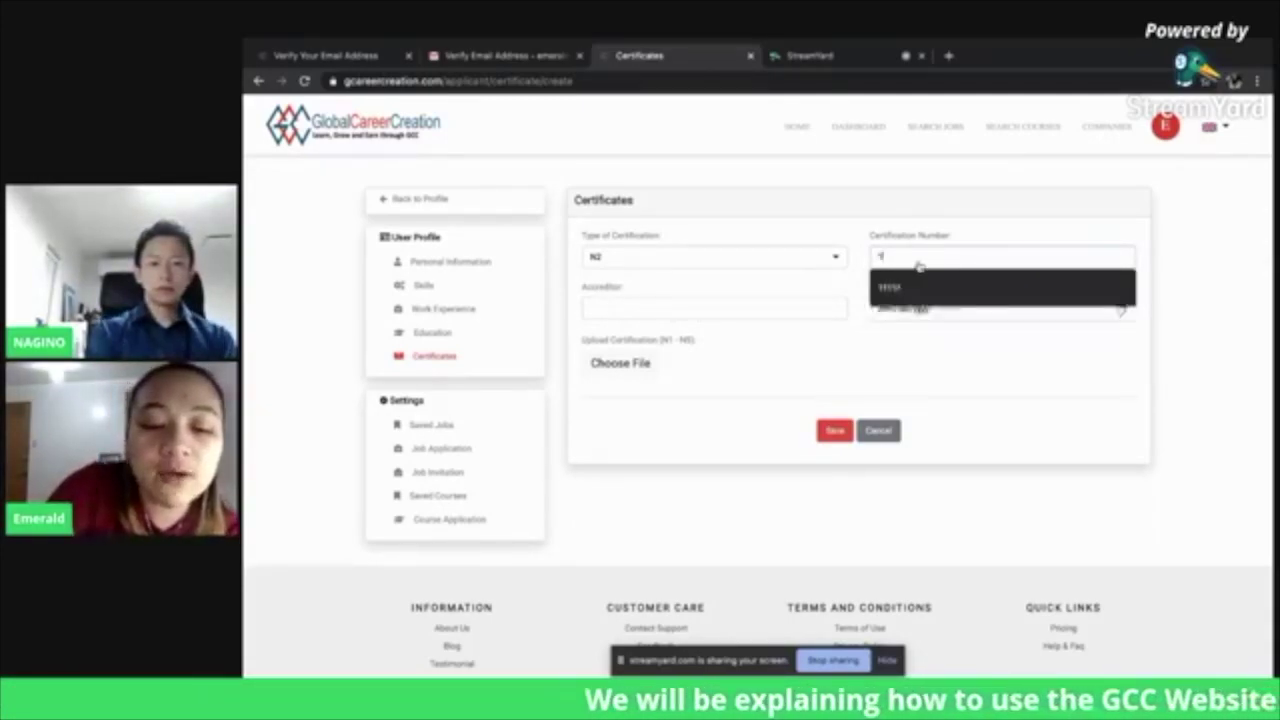
{"action": "type", "text": "23789"}
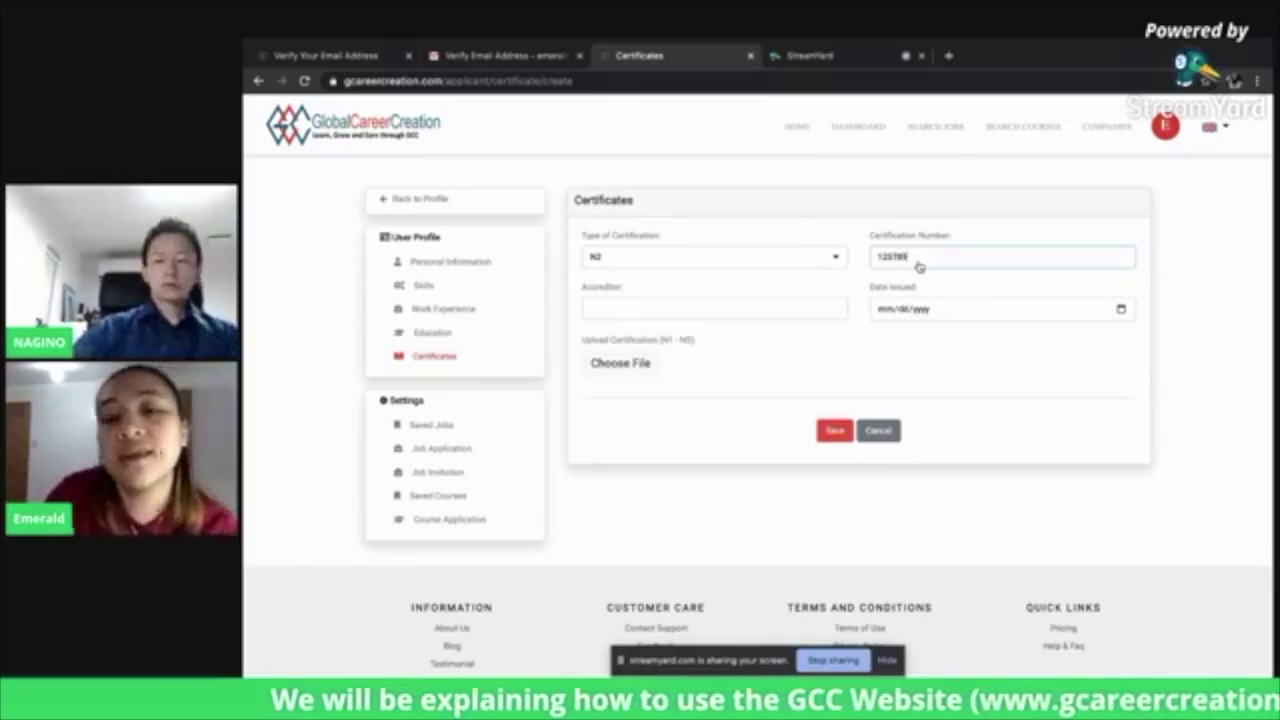
Set accreditor JLPT and issue date 12/01/2021, then open the certificate file picker
{"action": "left_click", "coordinate": [736, 313]}
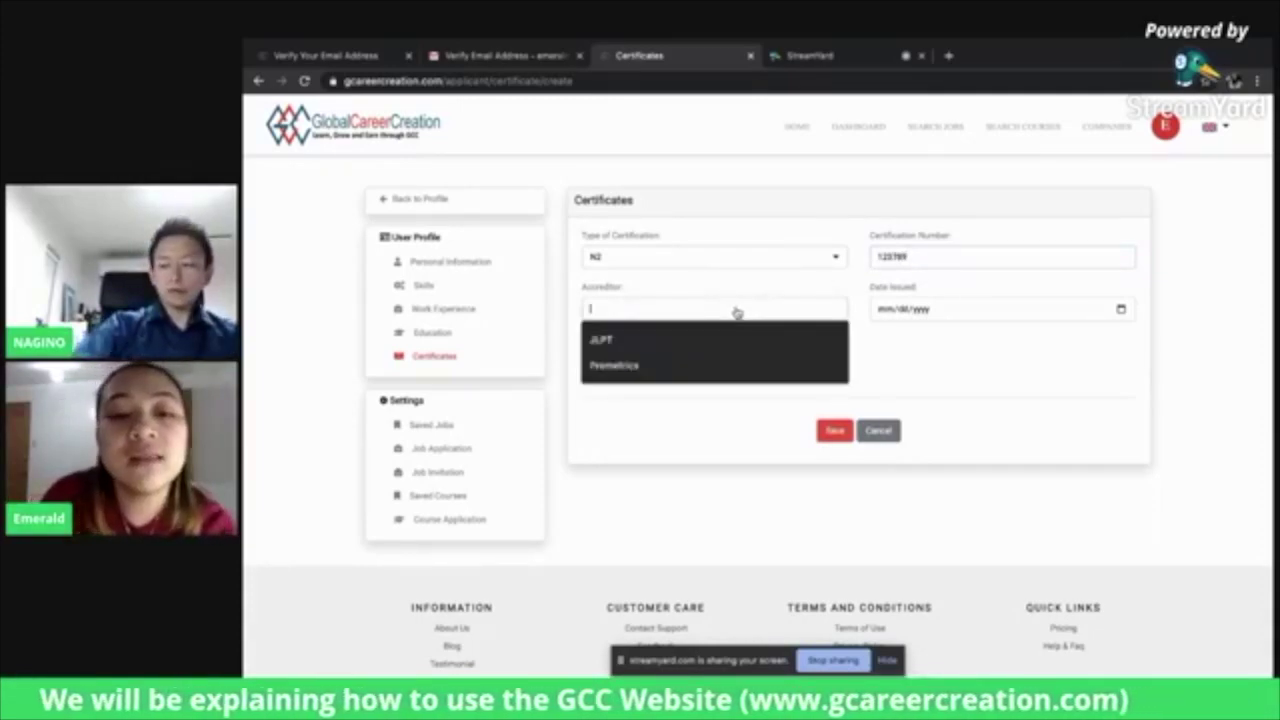
{"action": "left_click", "coordinate": [648, 341]}
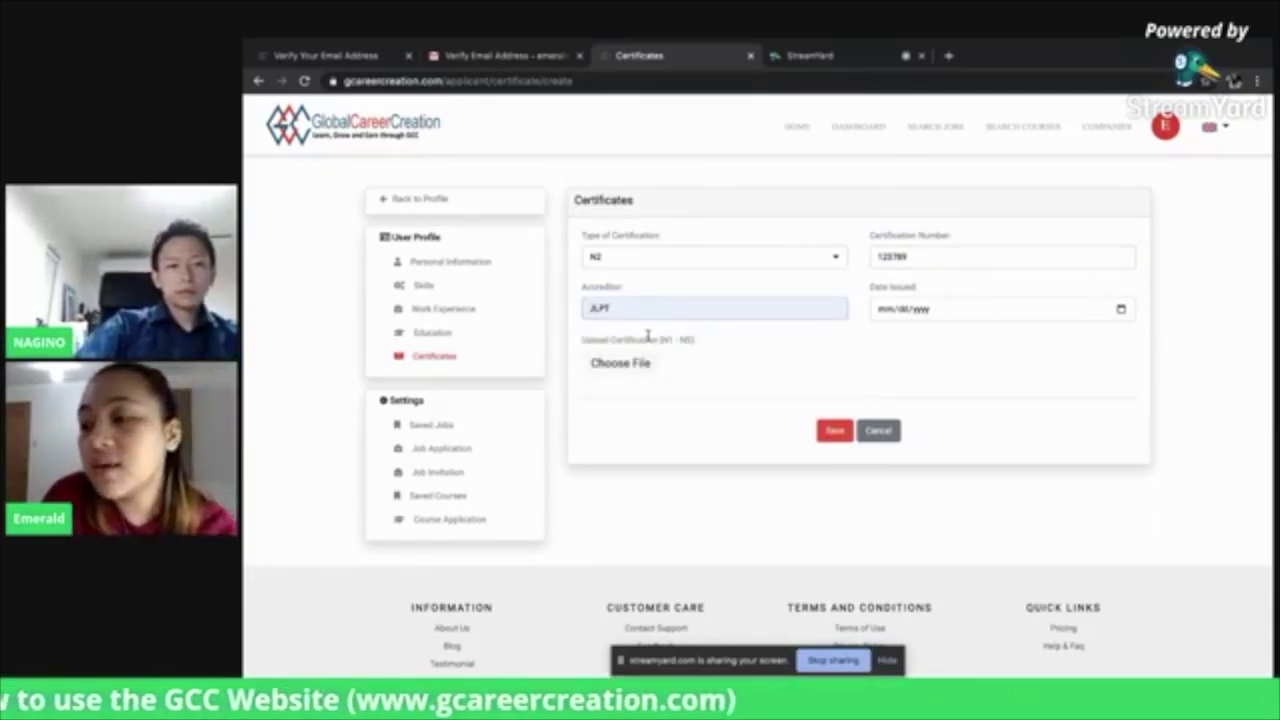
{"action": "left_click", "coordinate": [955, 310]}
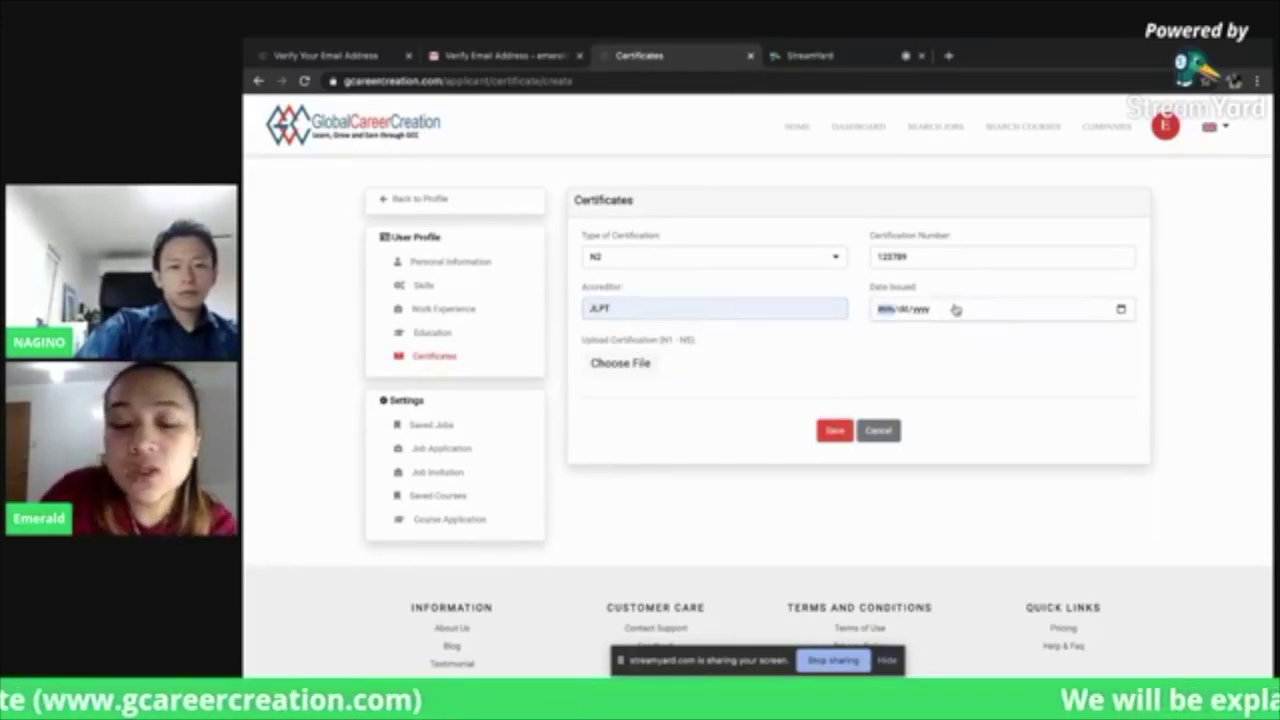
{"action": "type", "text": "12/"}
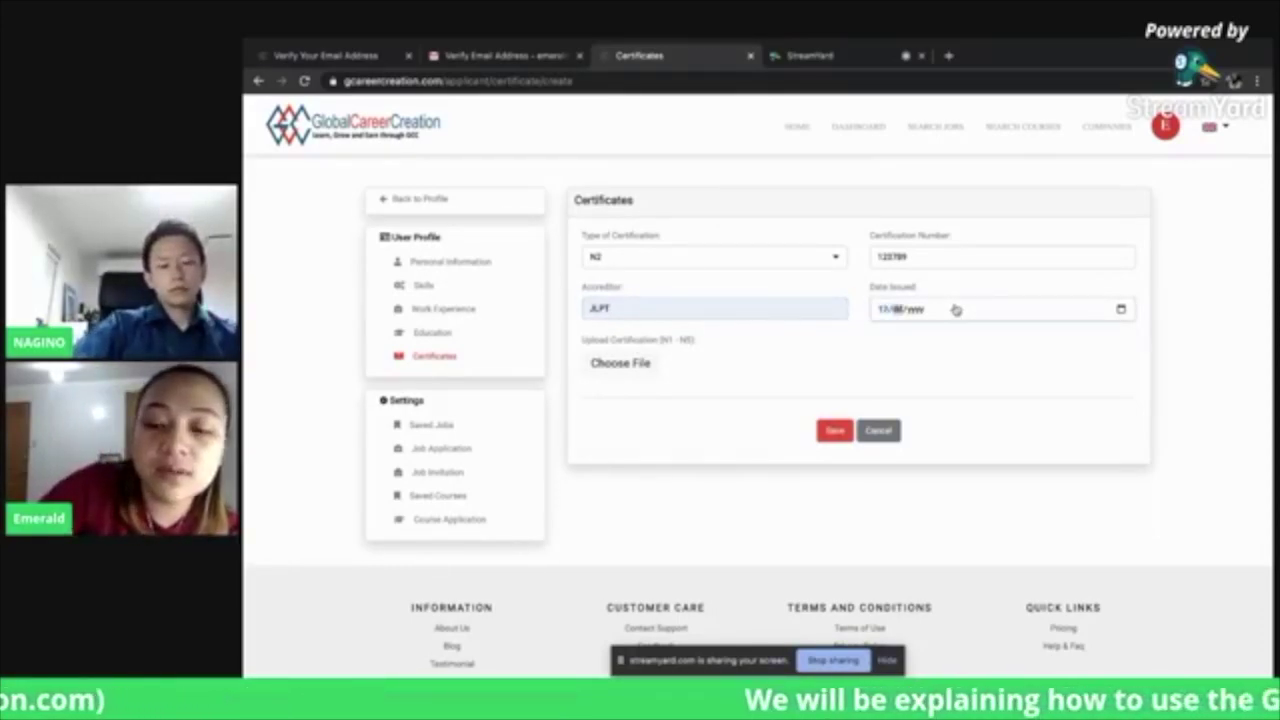
{"action": "type", "text": "01/2021"}
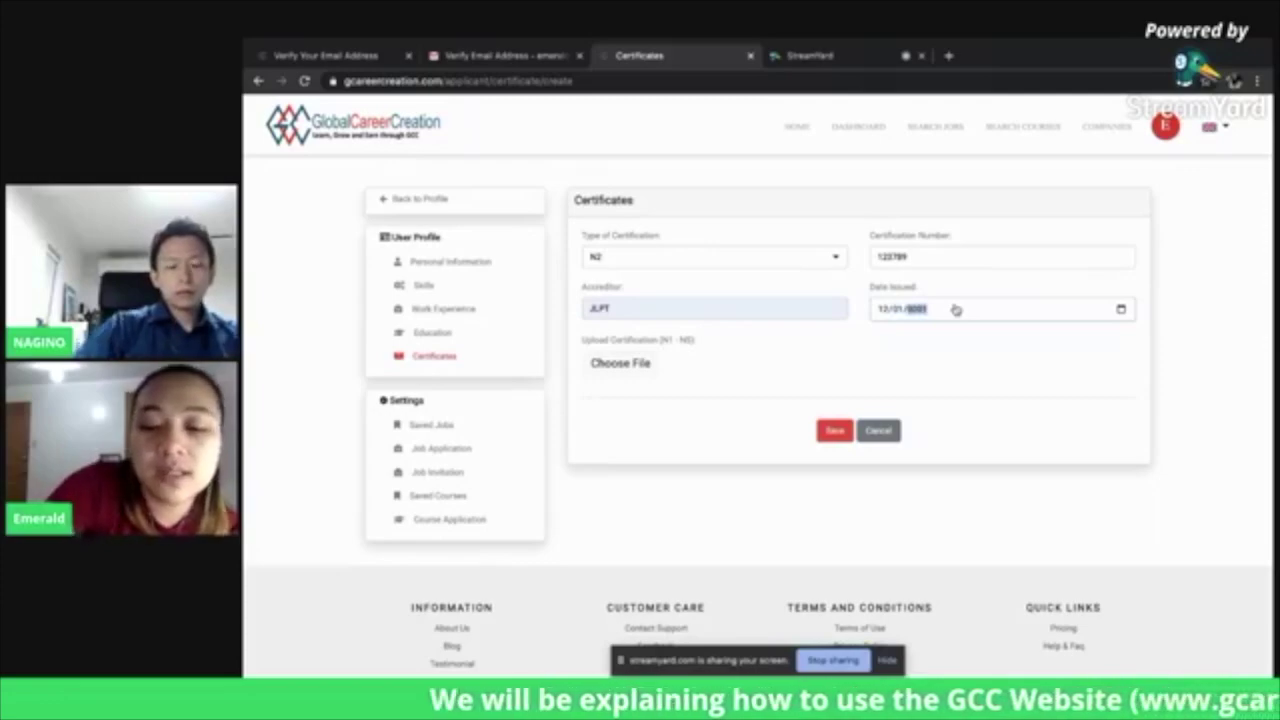
{"action": "left_click", "coordinate": [630, 366]}
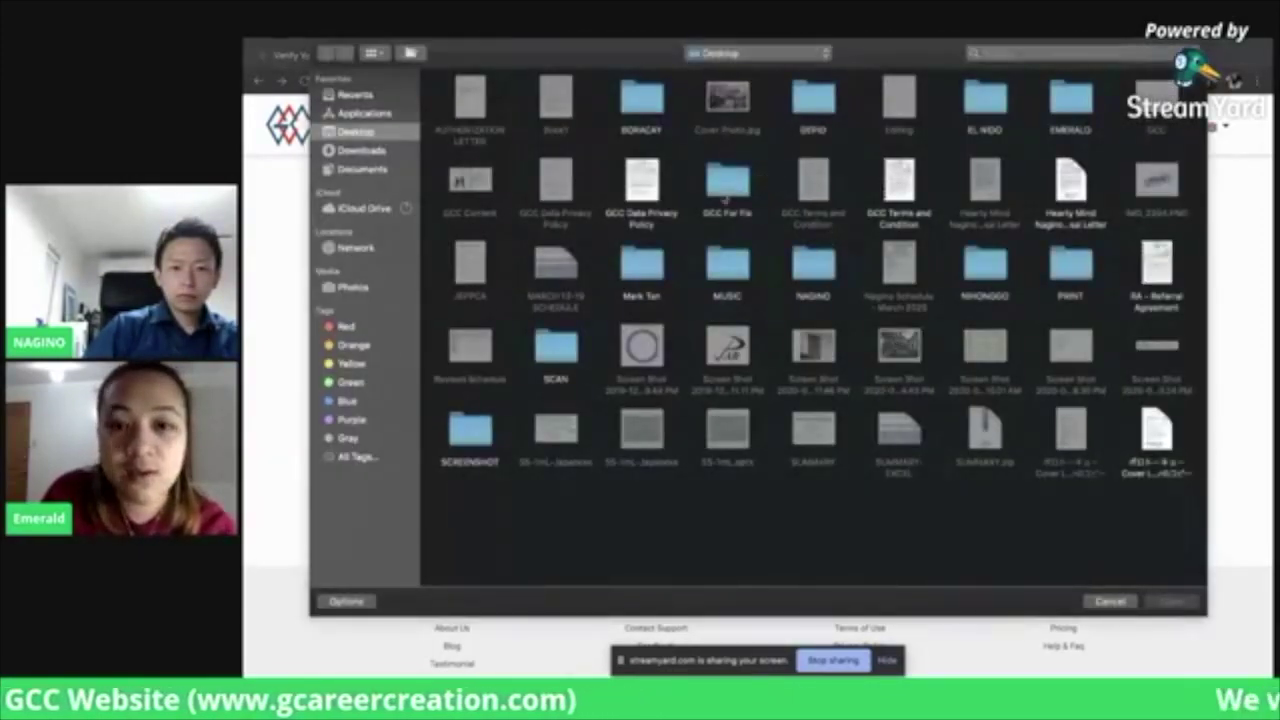
Browse to NAGINO > GCC > Sample and attach the JLPT Sample.pdf file
{"action": "double_click", "coordinate": [812, 265]}
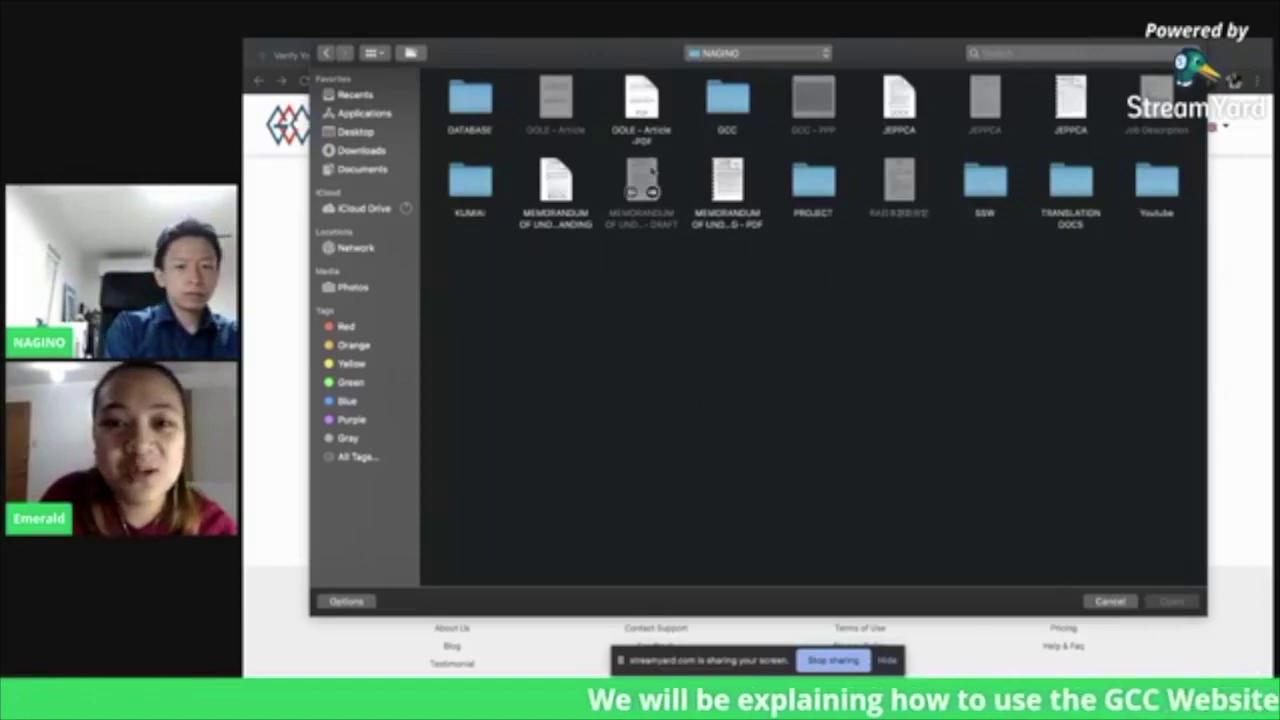
{"action": "double_click", "coordinate": [738, 106]}
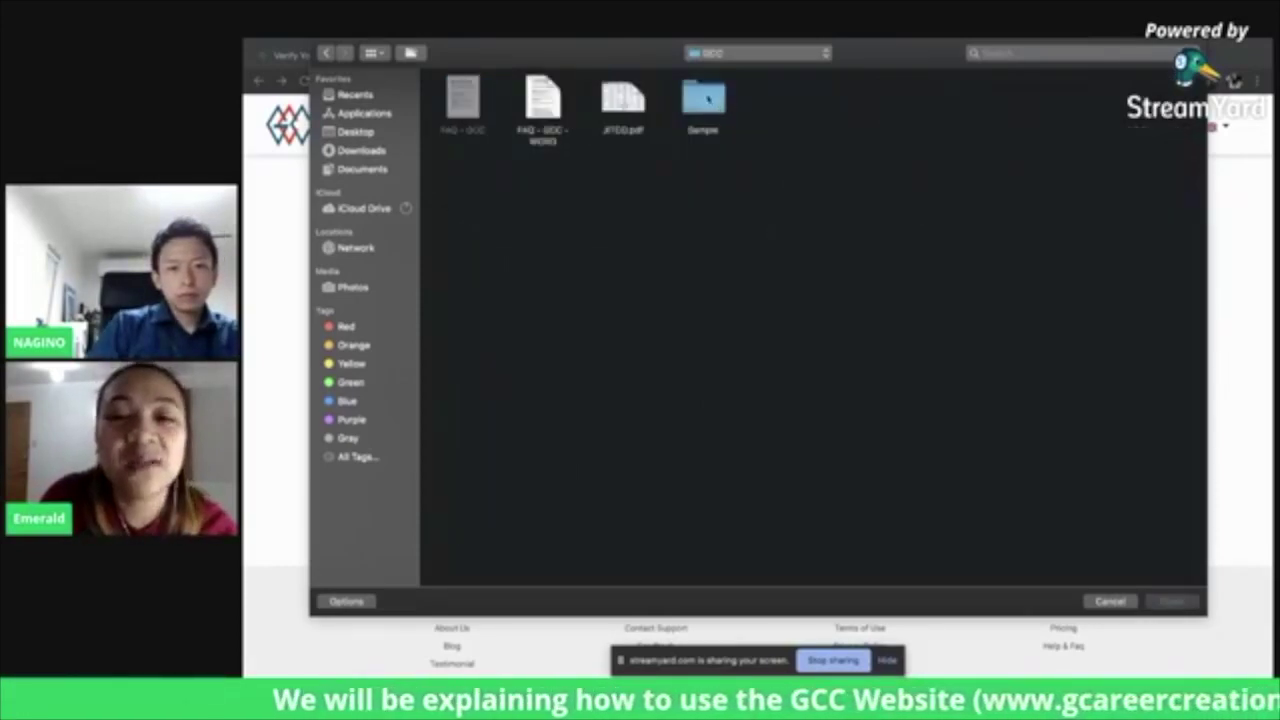
{"action": "double_click", "coordinate": [710, 100]}
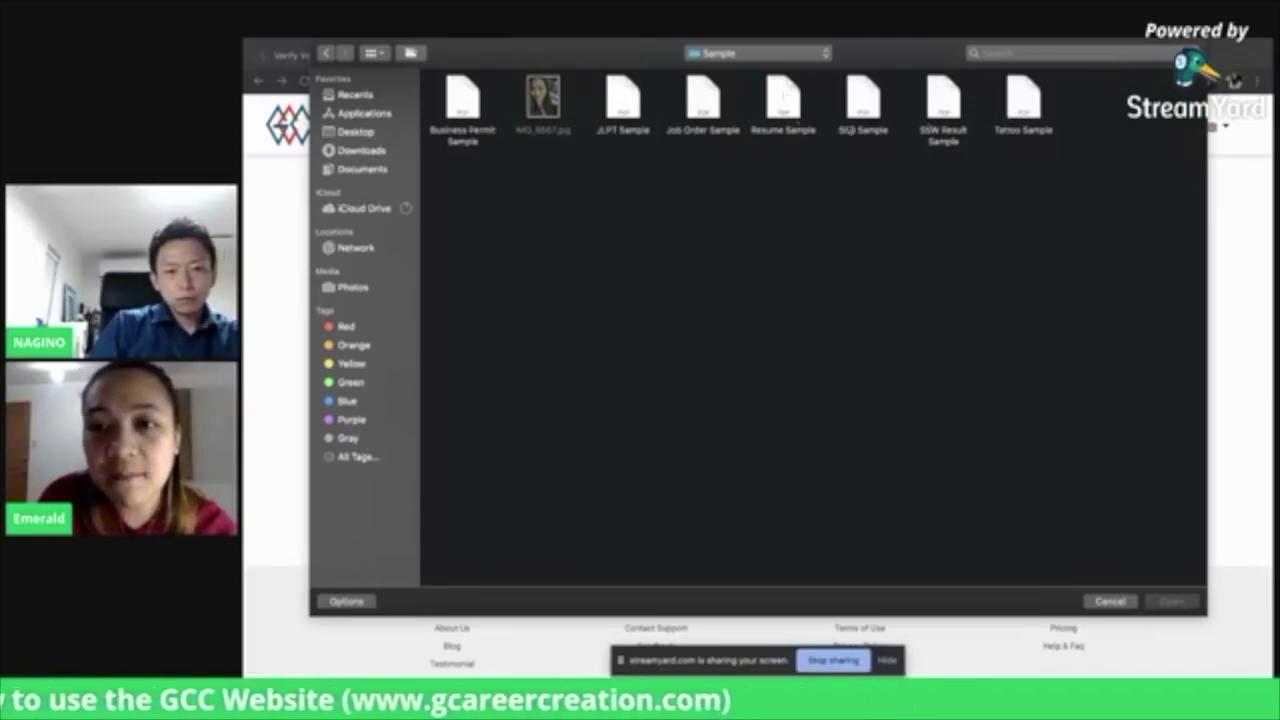
{"action": "left_click", "coordinate": [624, 90]}
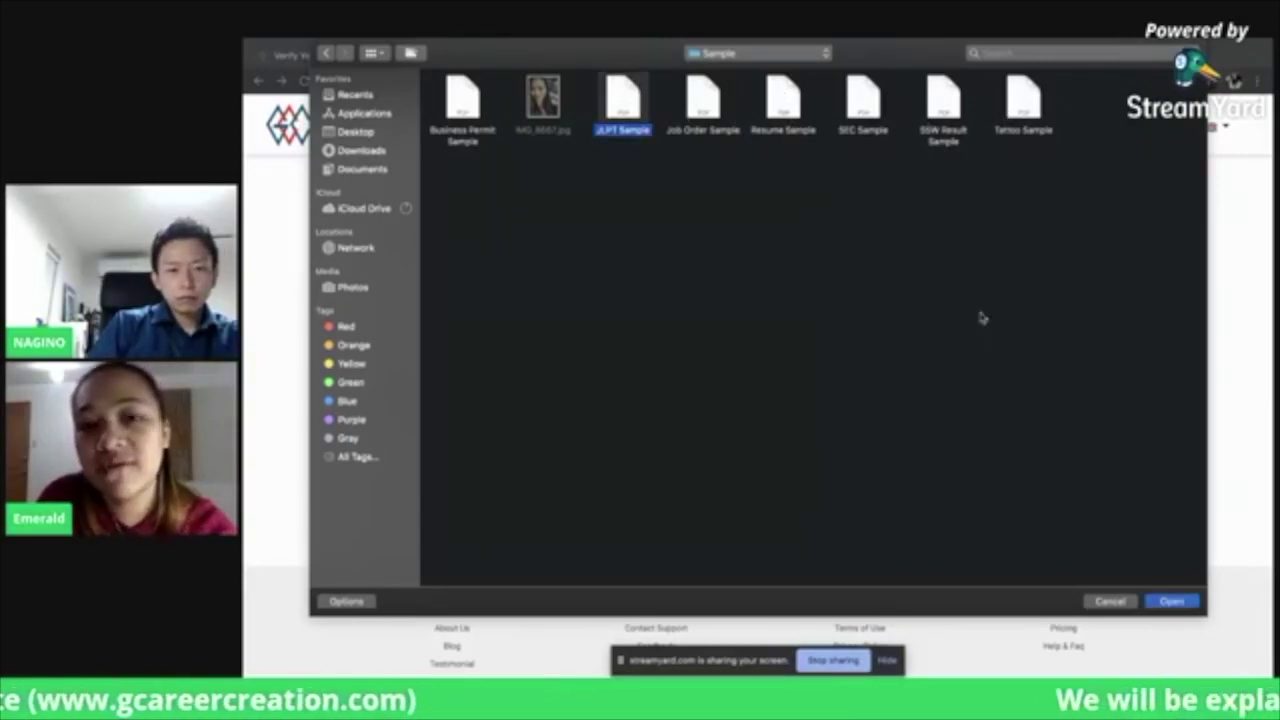
{"action": "left_click", "coordinate": [1172, 602]}
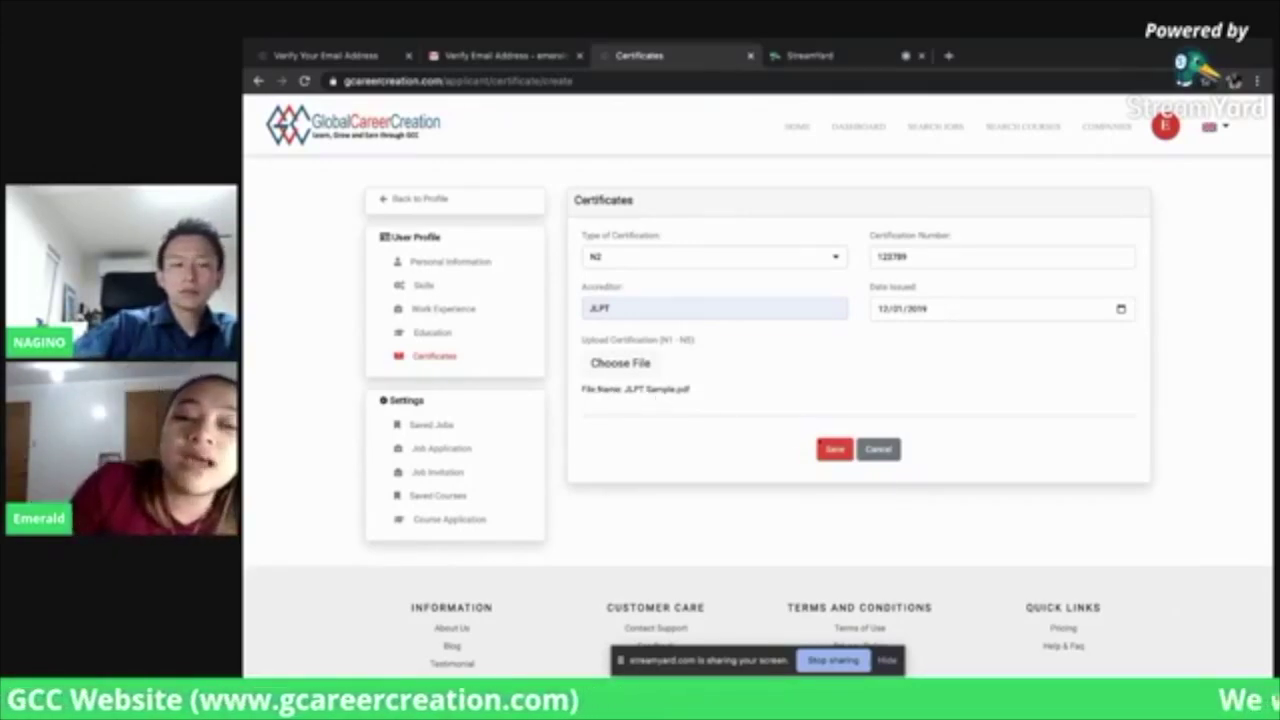
Save the N2 JLPT certificate, acknowledge the success, and begin another certificate
{"action": "left_click", "coordinate": [836, 450]}
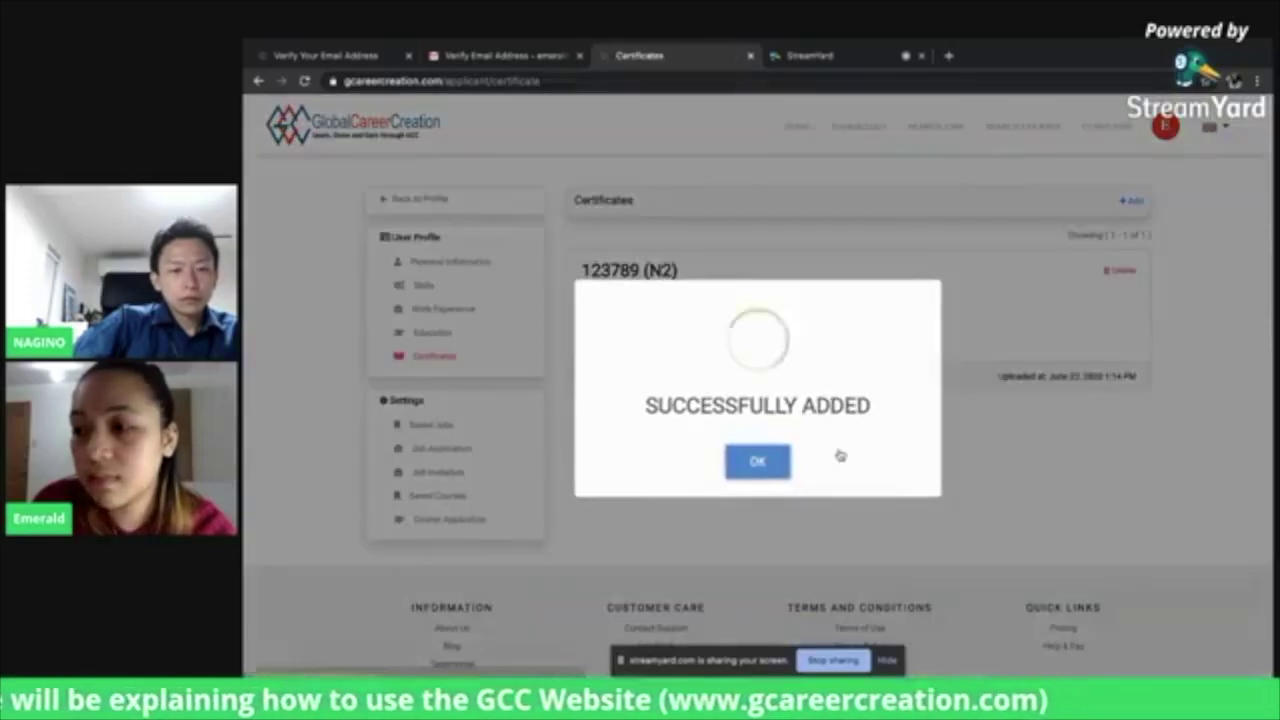
{"action": "left_click", "coordinate": [757, 463]}
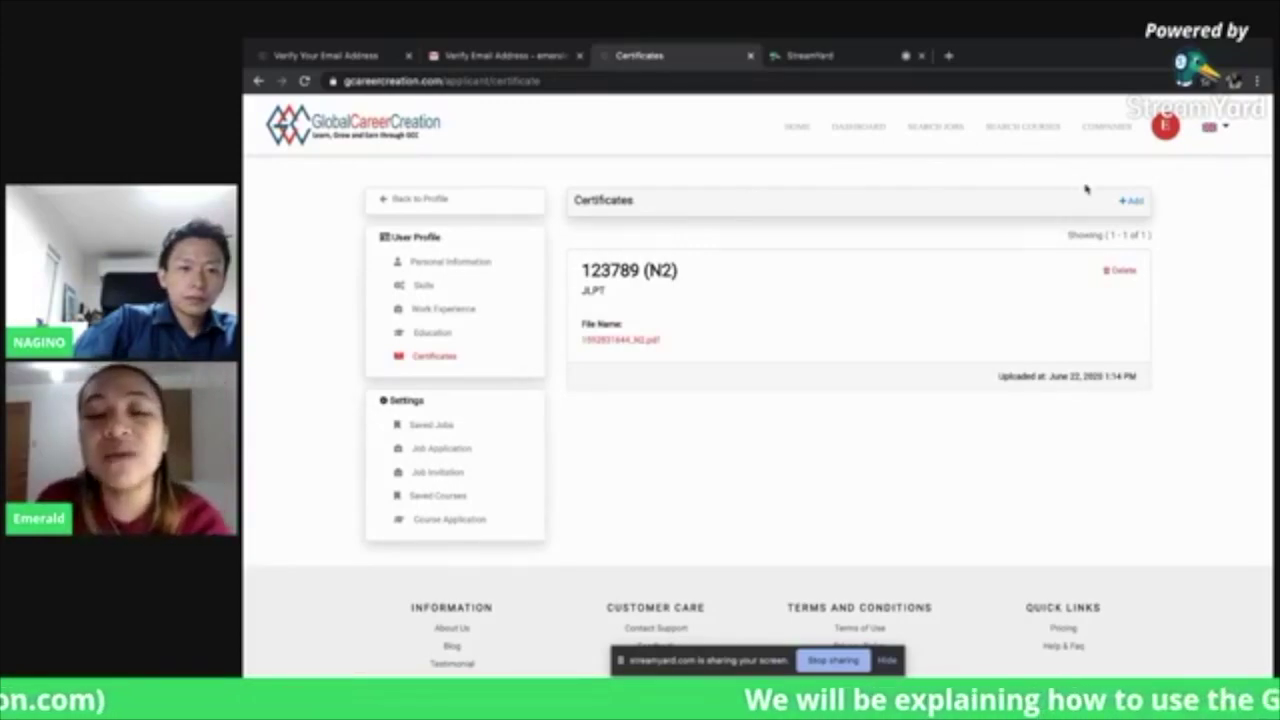
{"action": "left_click", "coordinate": [1136, 203]}
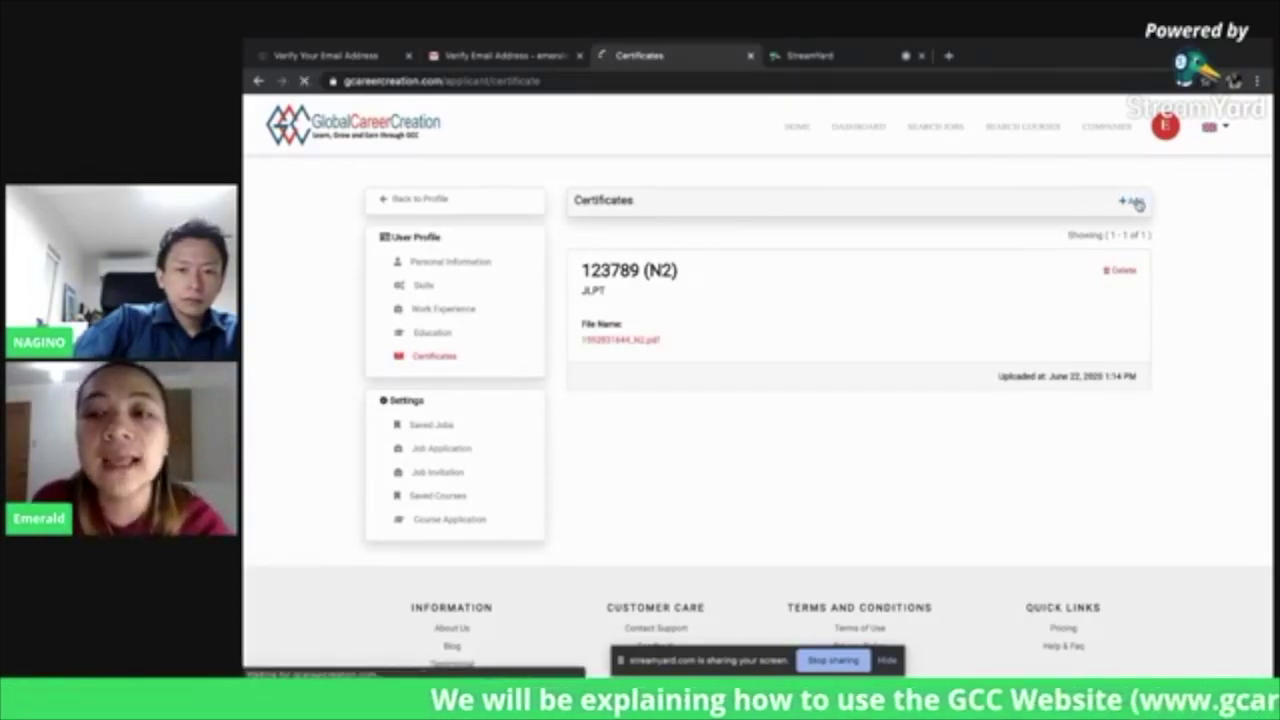
Set the certification type to Others and fill the number from a suggestion
{"action": "left_click", "coordinate": [702, 258]}
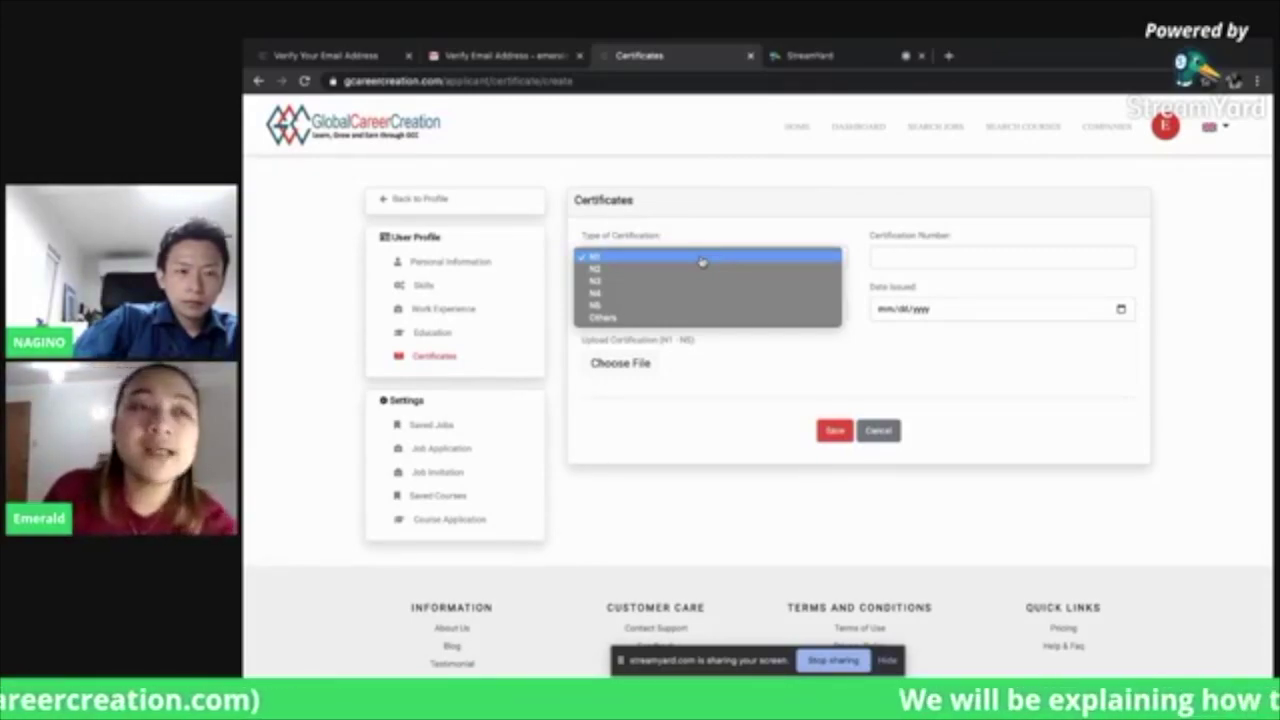
{"action": "left_click", "coordinate": [631, 317]}
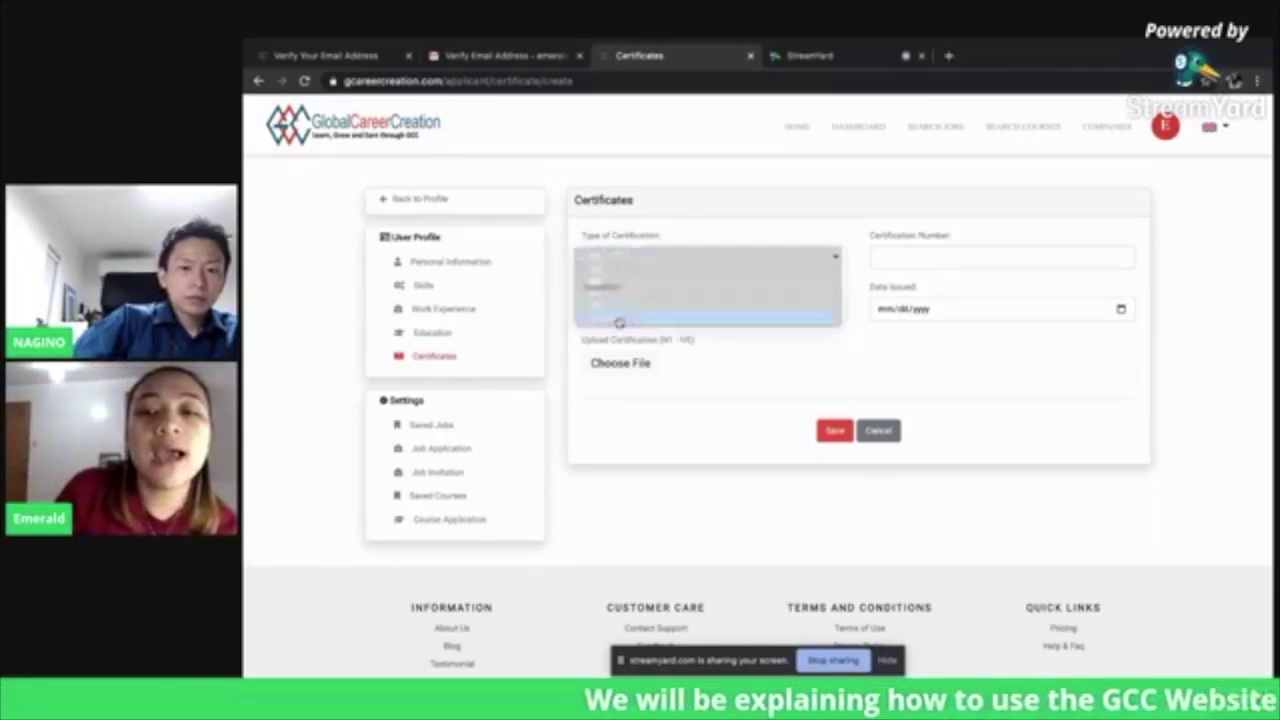
{"action": "left_click", "coordinate": [1040, 260]}
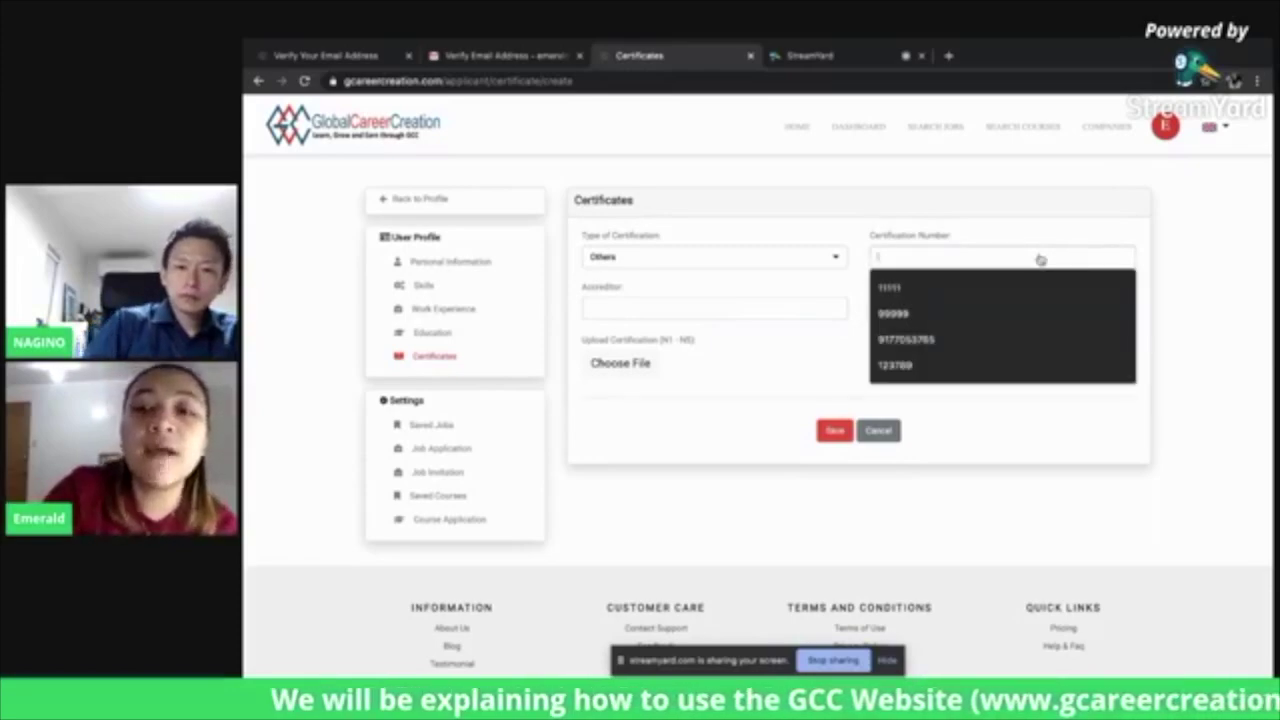
{"action": "left_click", "coordinate": [975, 315]}
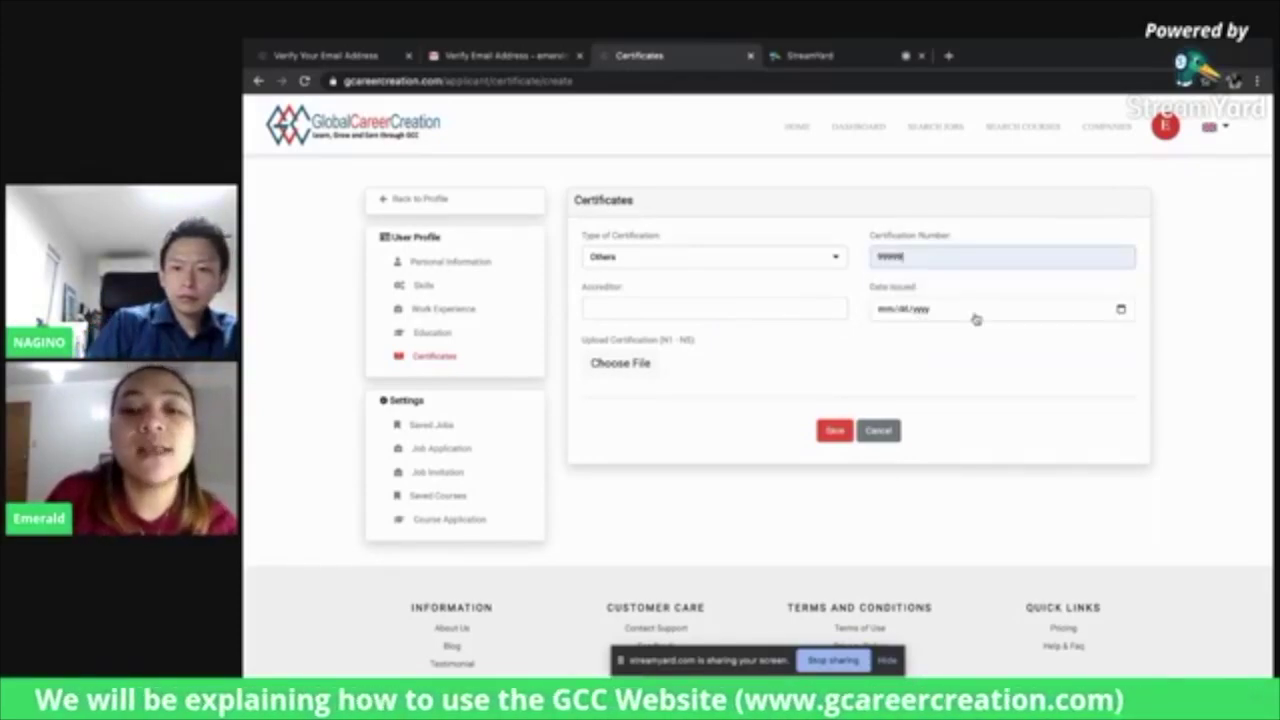
Set accreditor Prometrics and enter issue date 06/28/2021, removing the rejected year digit
{"action": "left_click", "coordinate": [656, 306]}
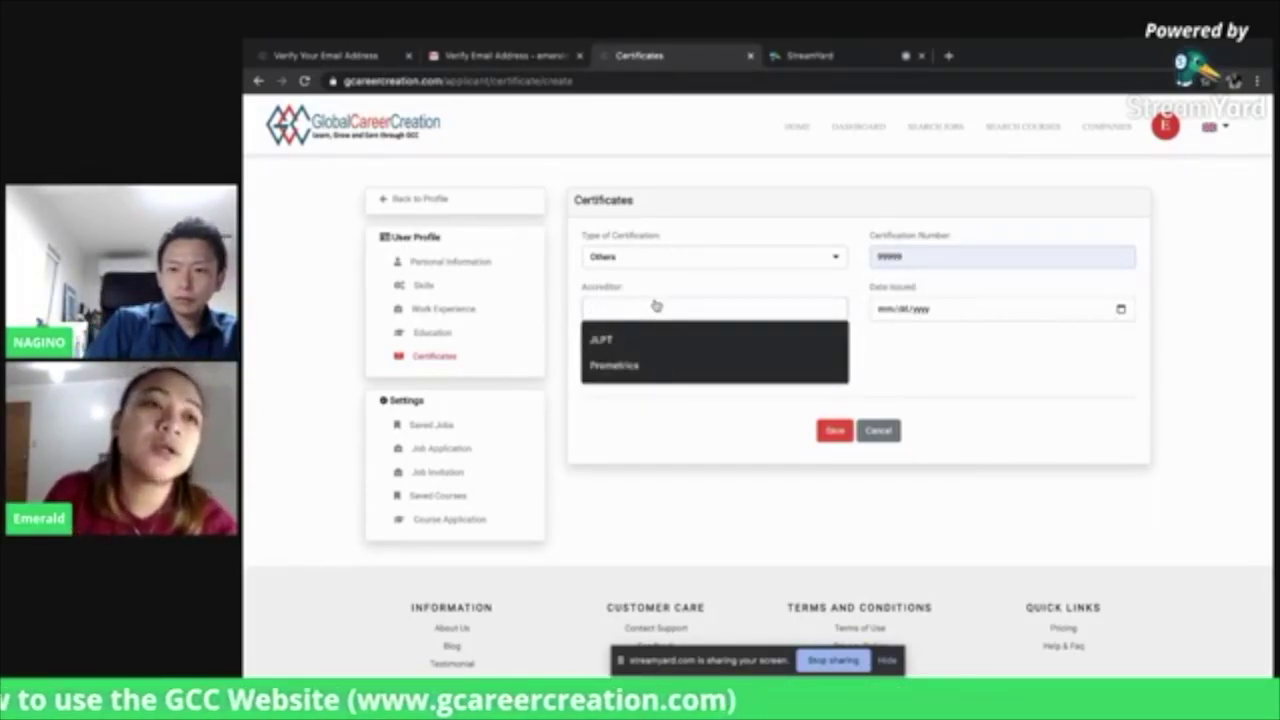
{"action": "left_click", "coordinate": [623, 366]}
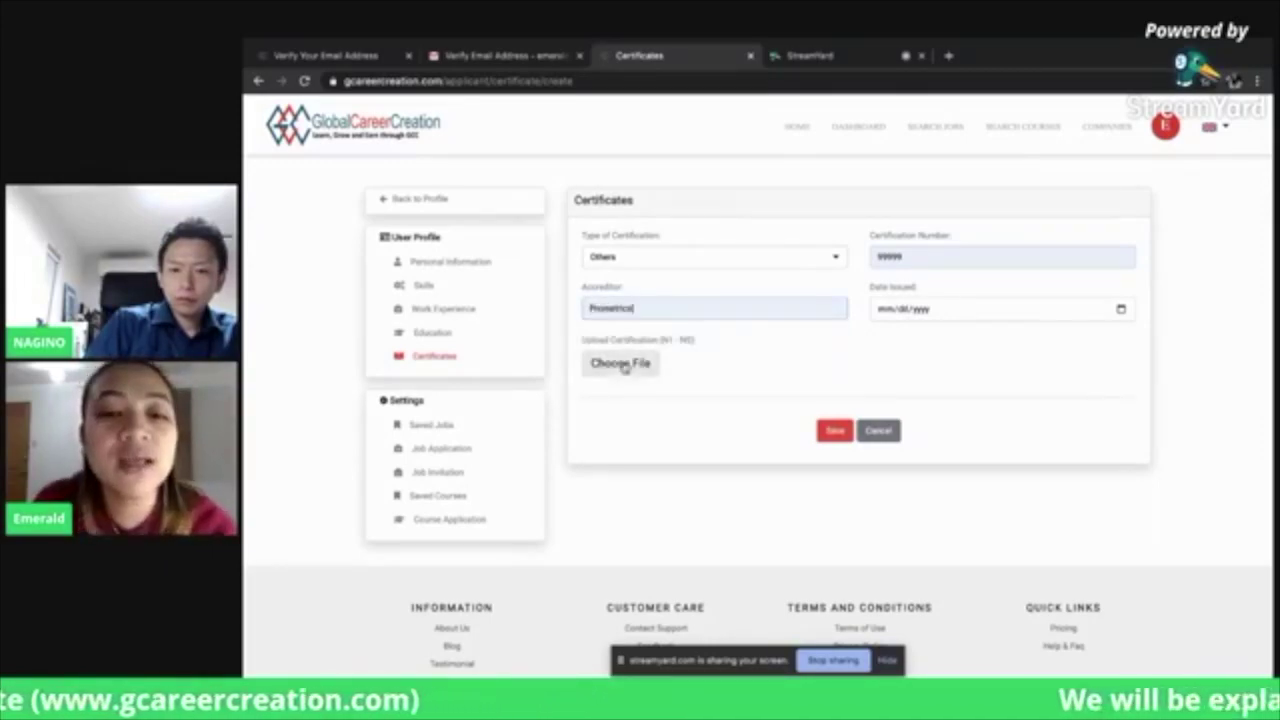
{"action": "left_click", "coordinate": [893, 312]}
{"action": "type", "text": "06/"}
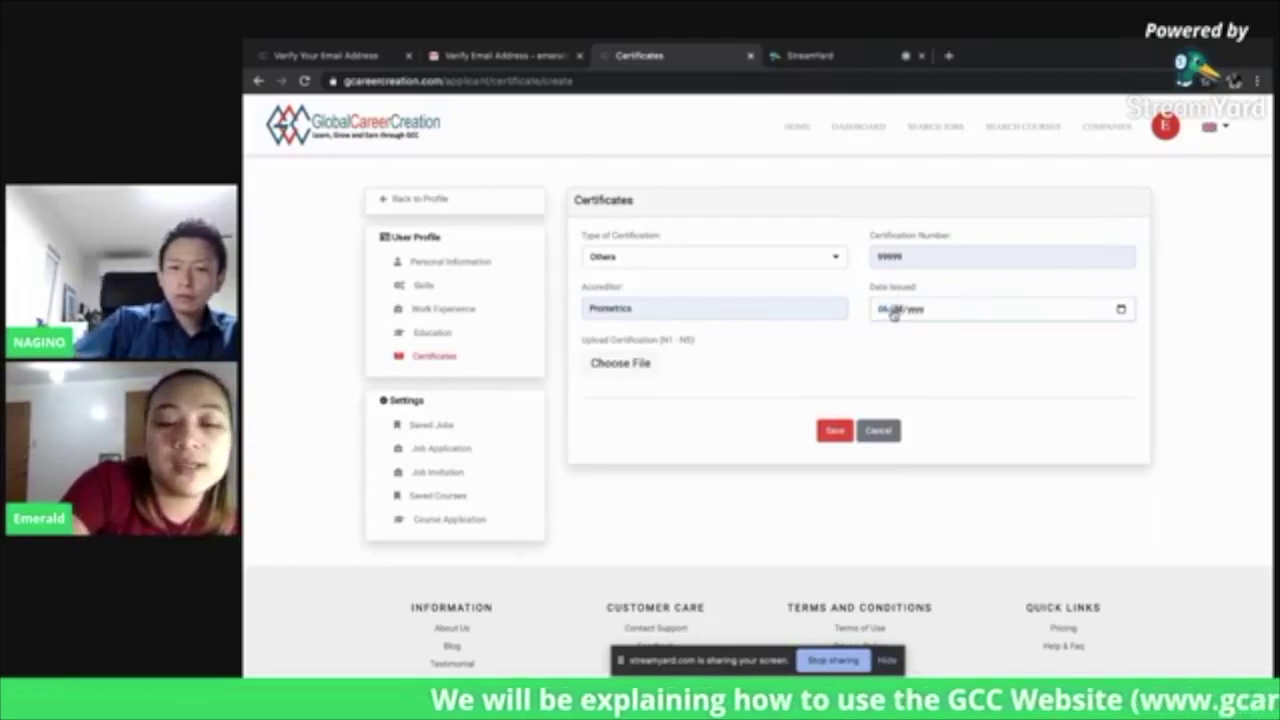
{"action": "type", "text": "28/2020"}
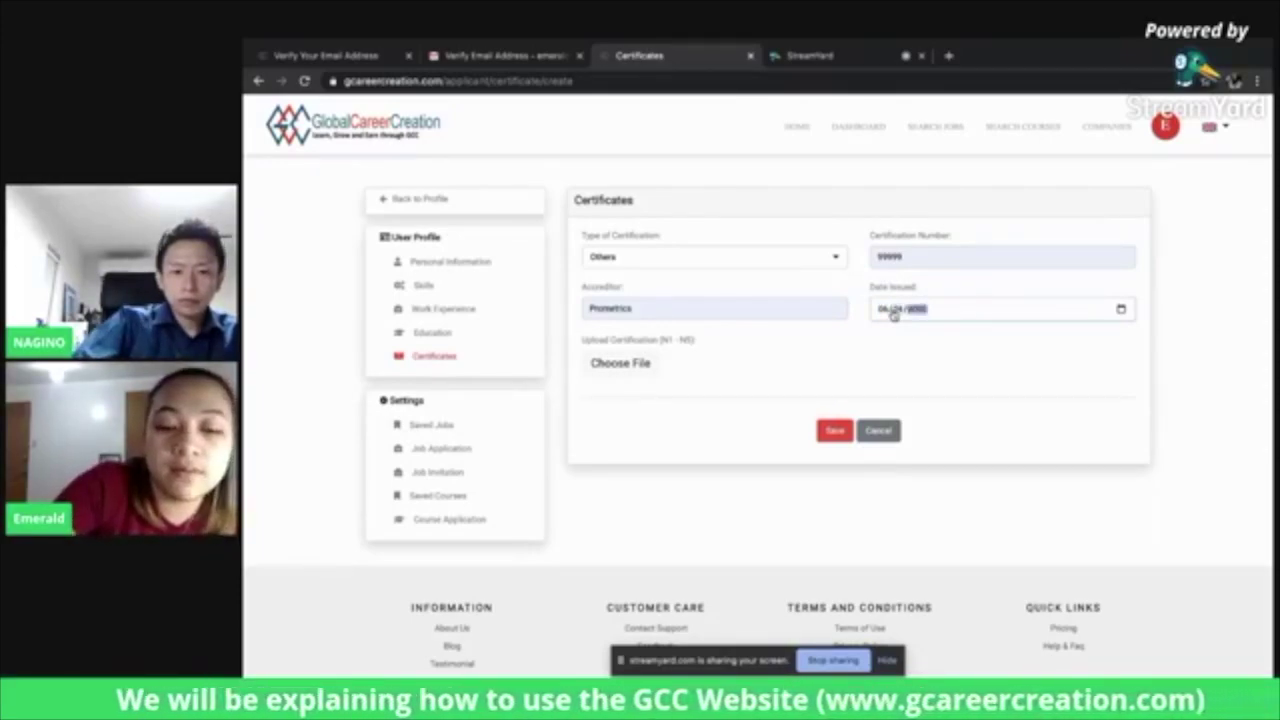
{"action": "type", "text": "19"}
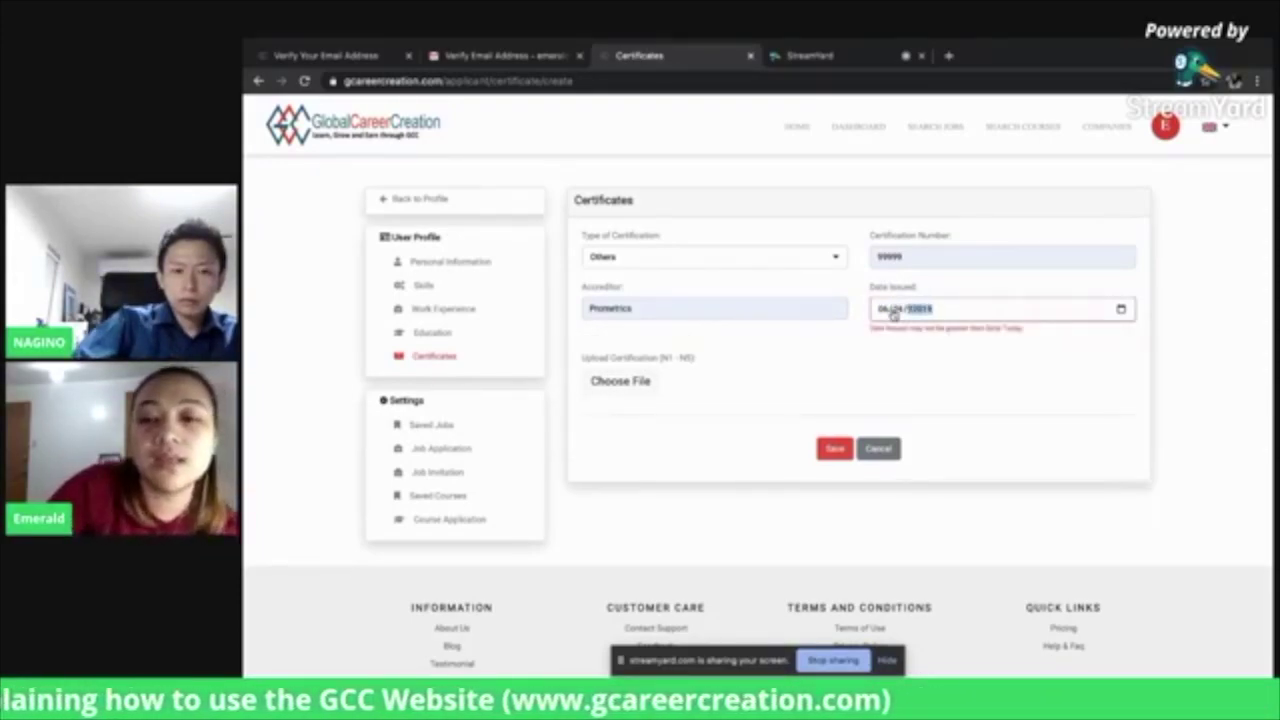
{"action": "key", "text": "BackSpace"}
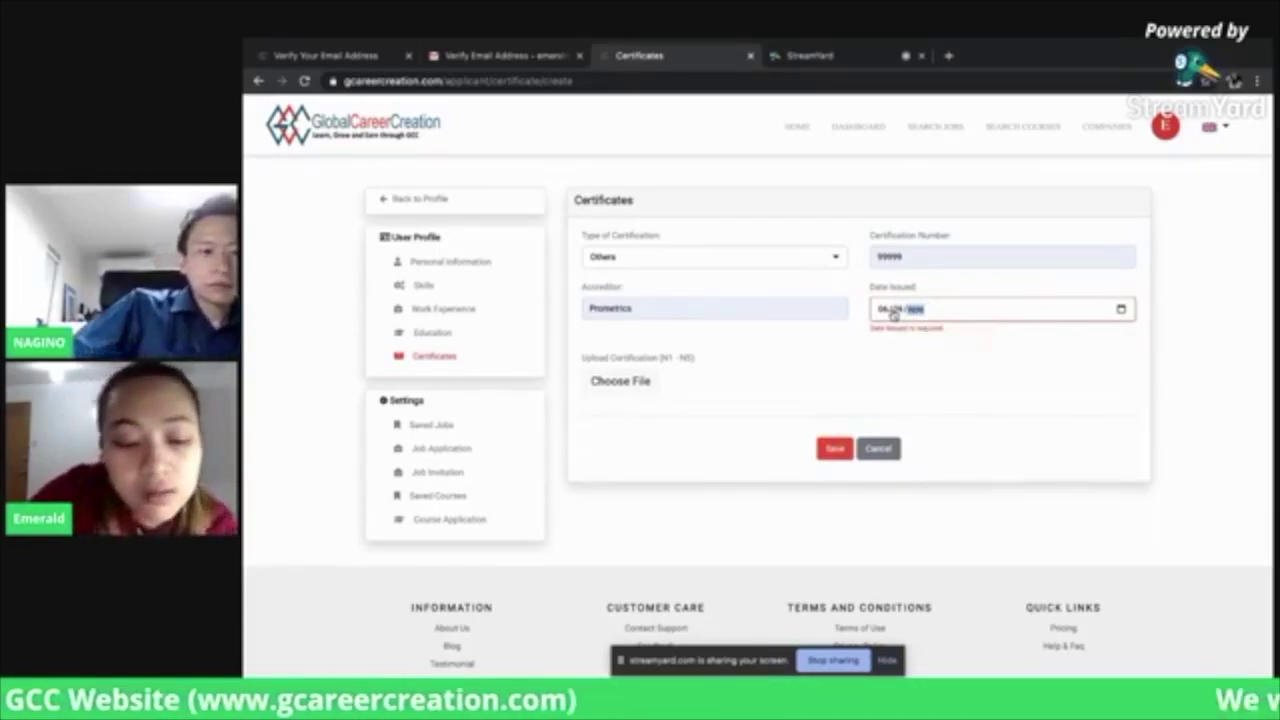
Complete the issue year, attach SSW Result Sample.pdf, and save the Prometrics certificate
{"action": "type", "text": "2020"}
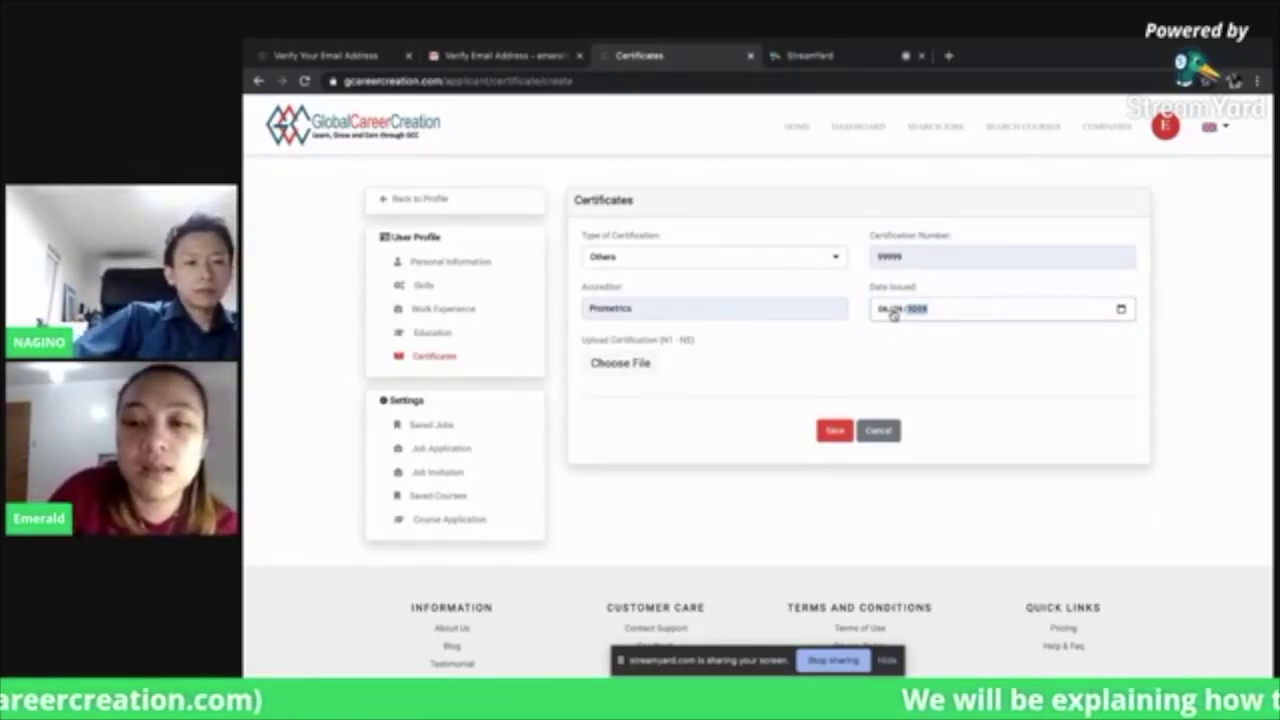
{"action": "left_click", "coordinate": [615, 364]}
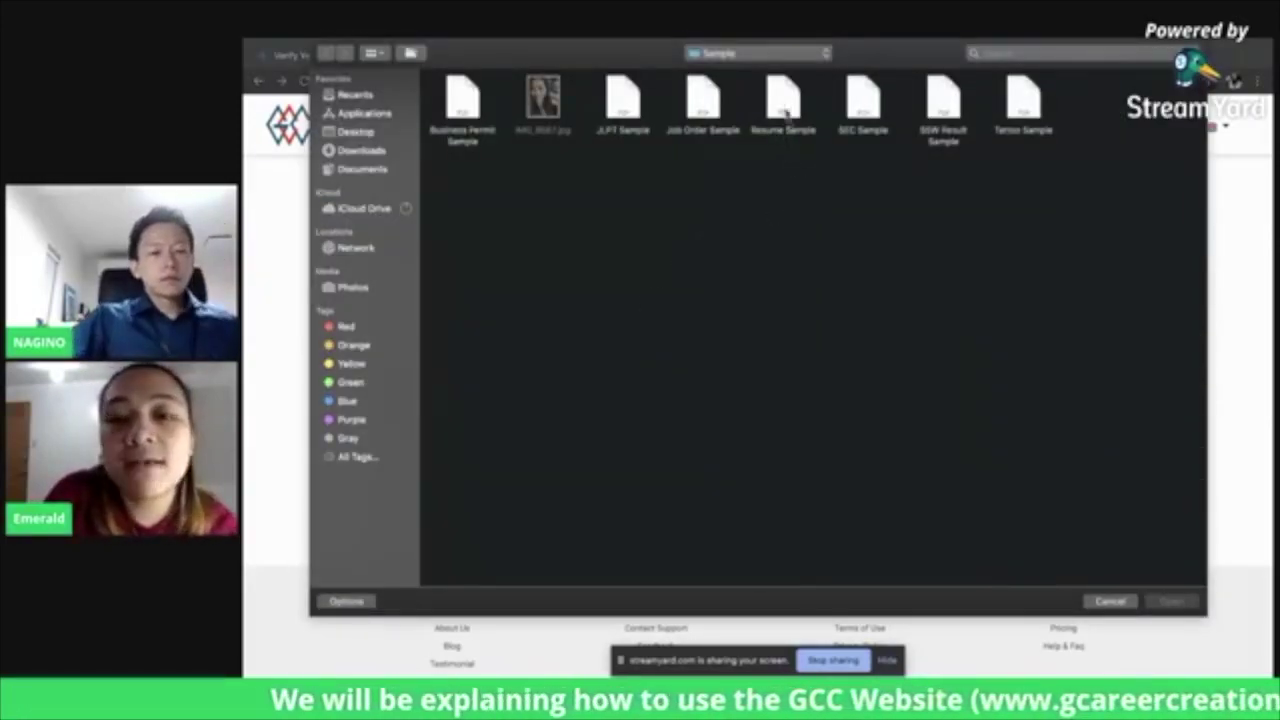
{"action": "left_click", "coordinate": [940, 112]}
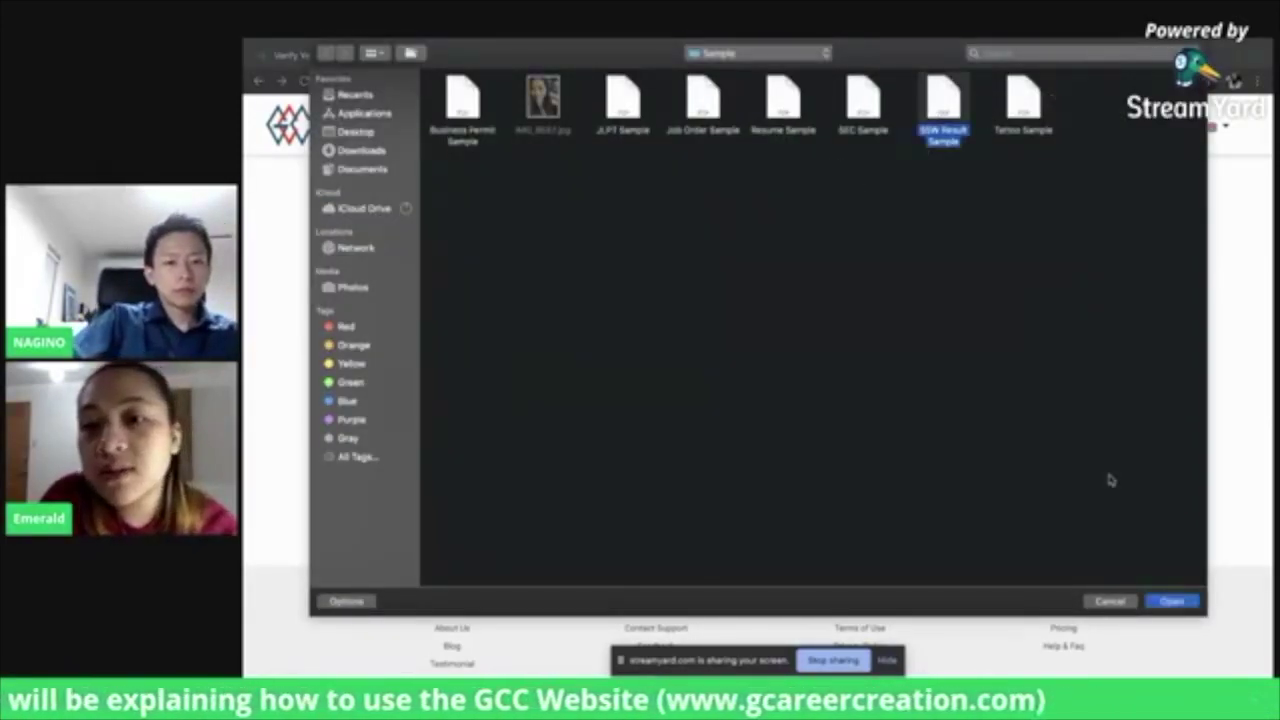
{"action": "left_click", "coordinate": [1170, 601]}
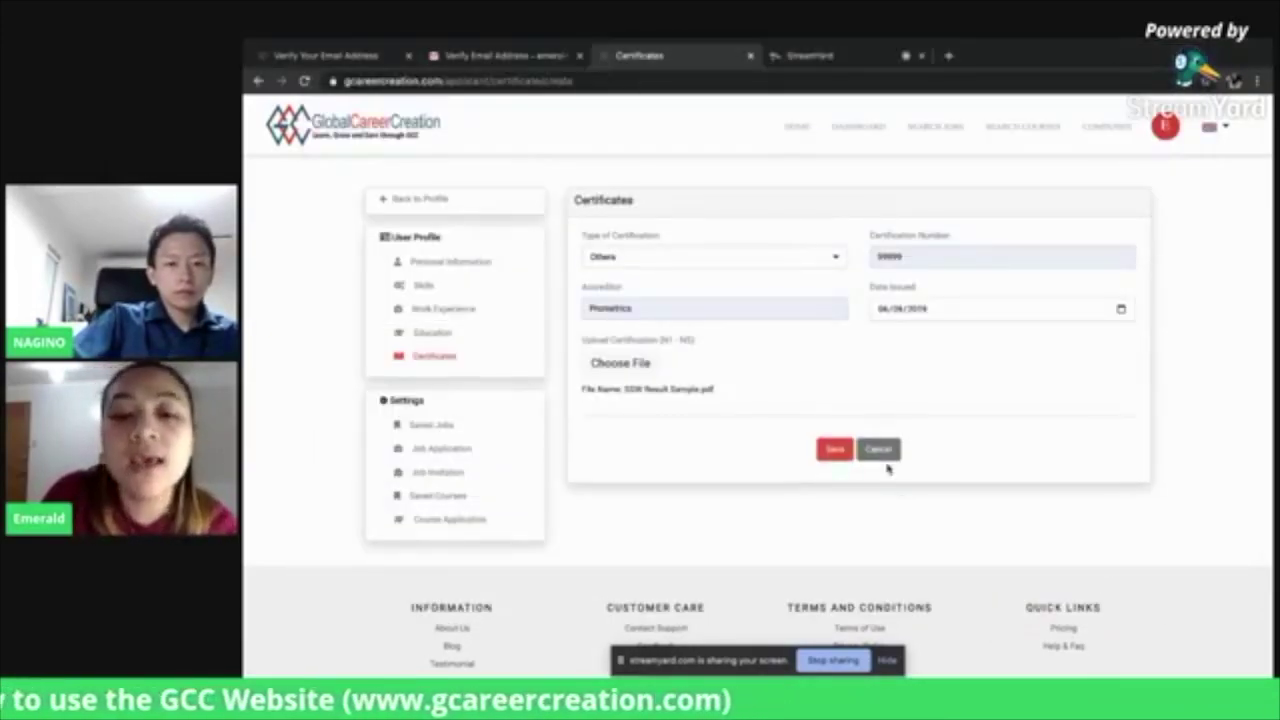
{"action": "left_click", "coordinate": [840, 452]}
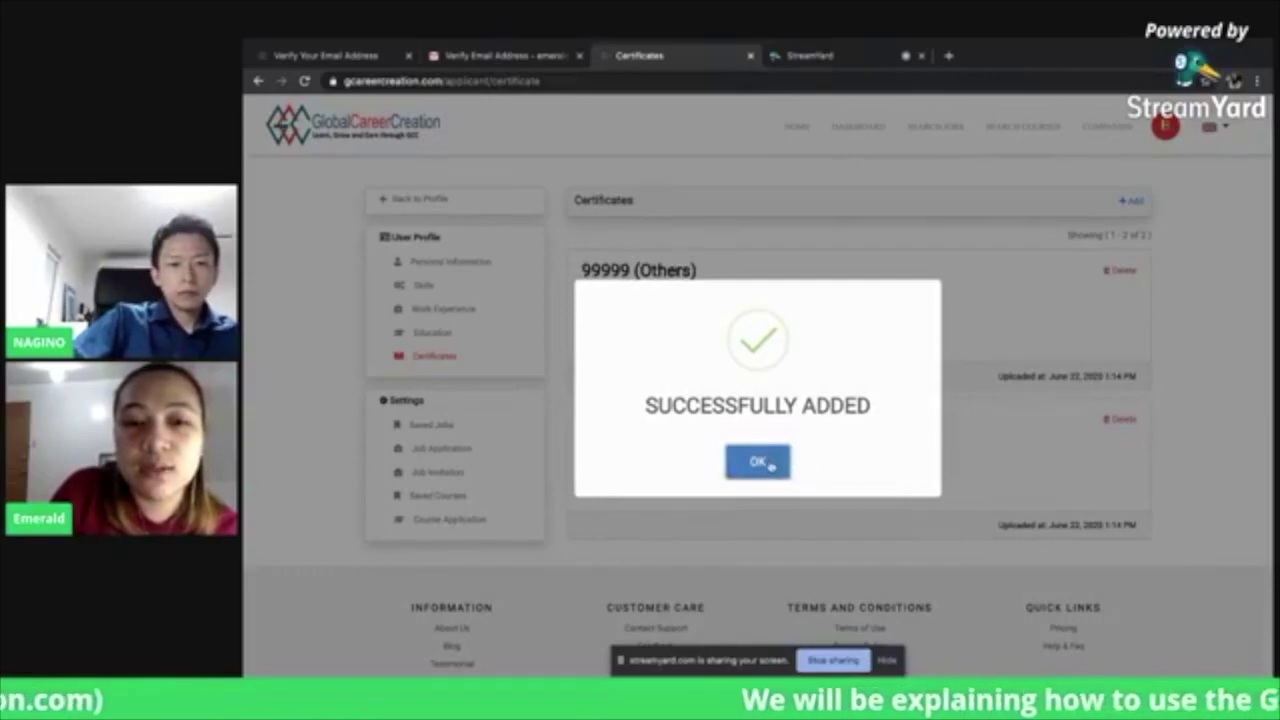
{"action": "left_click", "coordinate": [758, 462]}
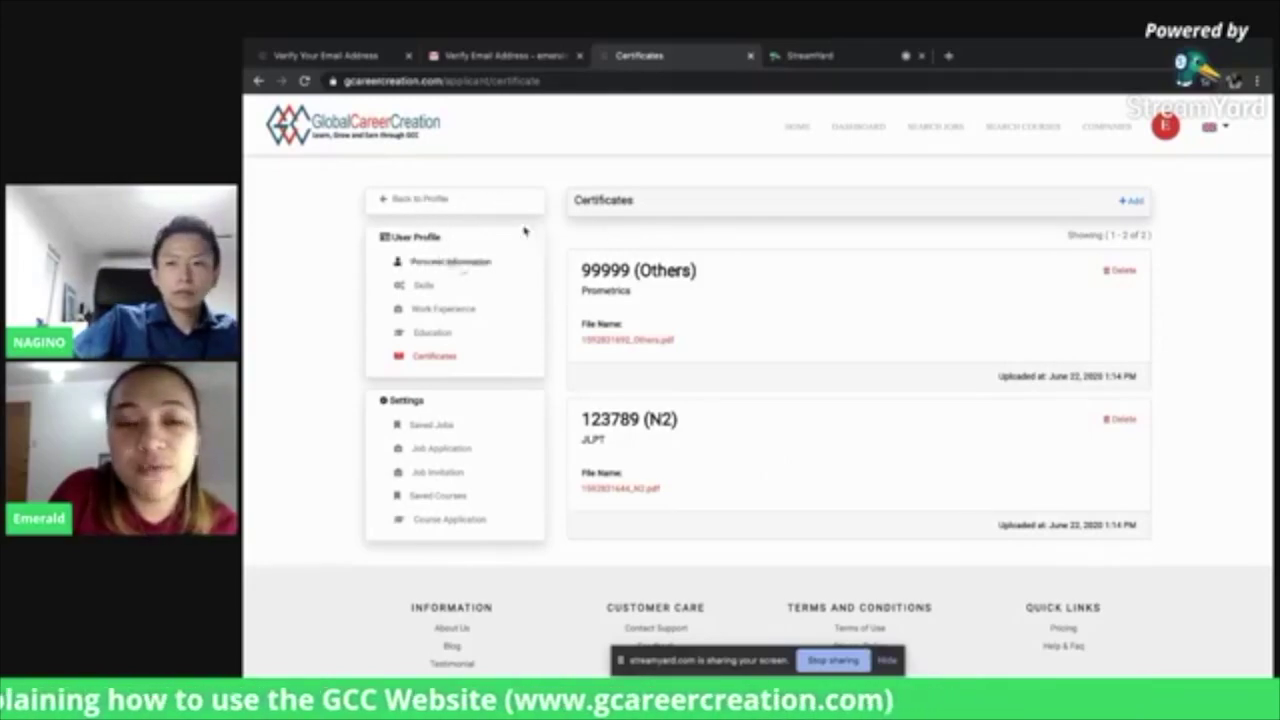
Return to the profile and replace the blank picture with IMG_8667.jpg
{"action": "left_click", "coordinate": [408, 200]}
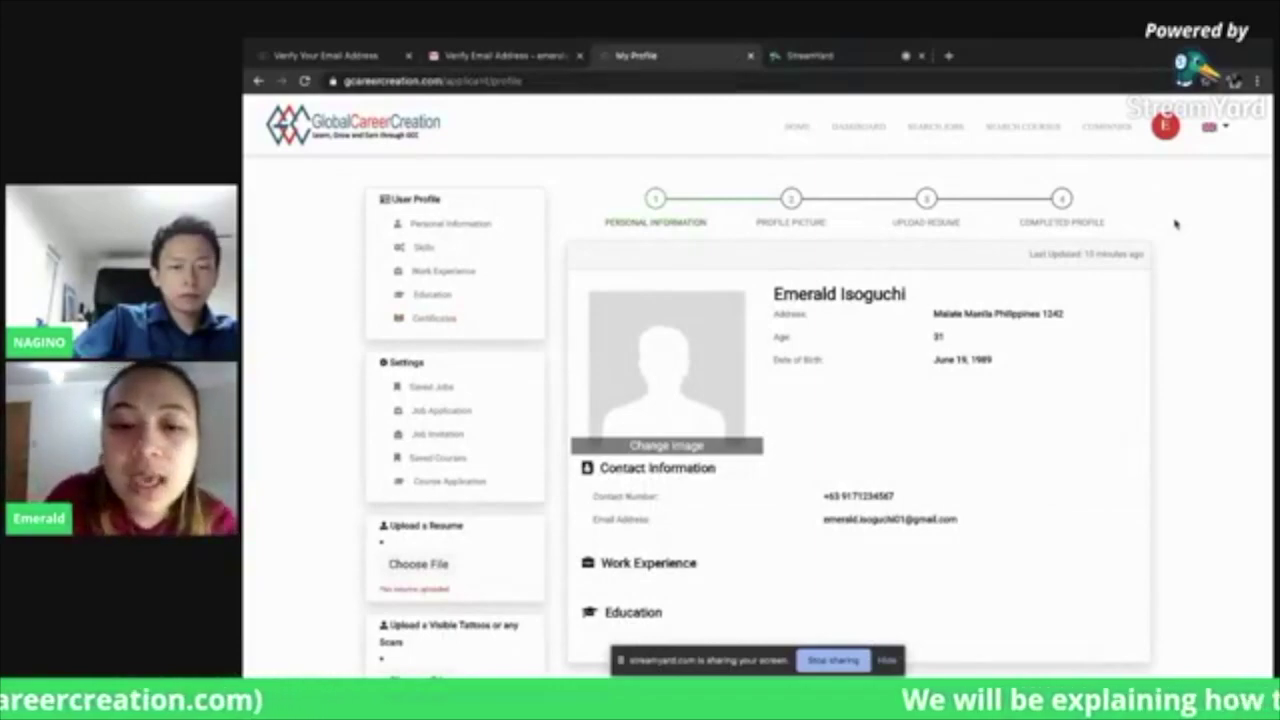
{"action": "scroll", "coordinate": [1174, 222], "scroll_direction": "down", "scroll_amount": 2}
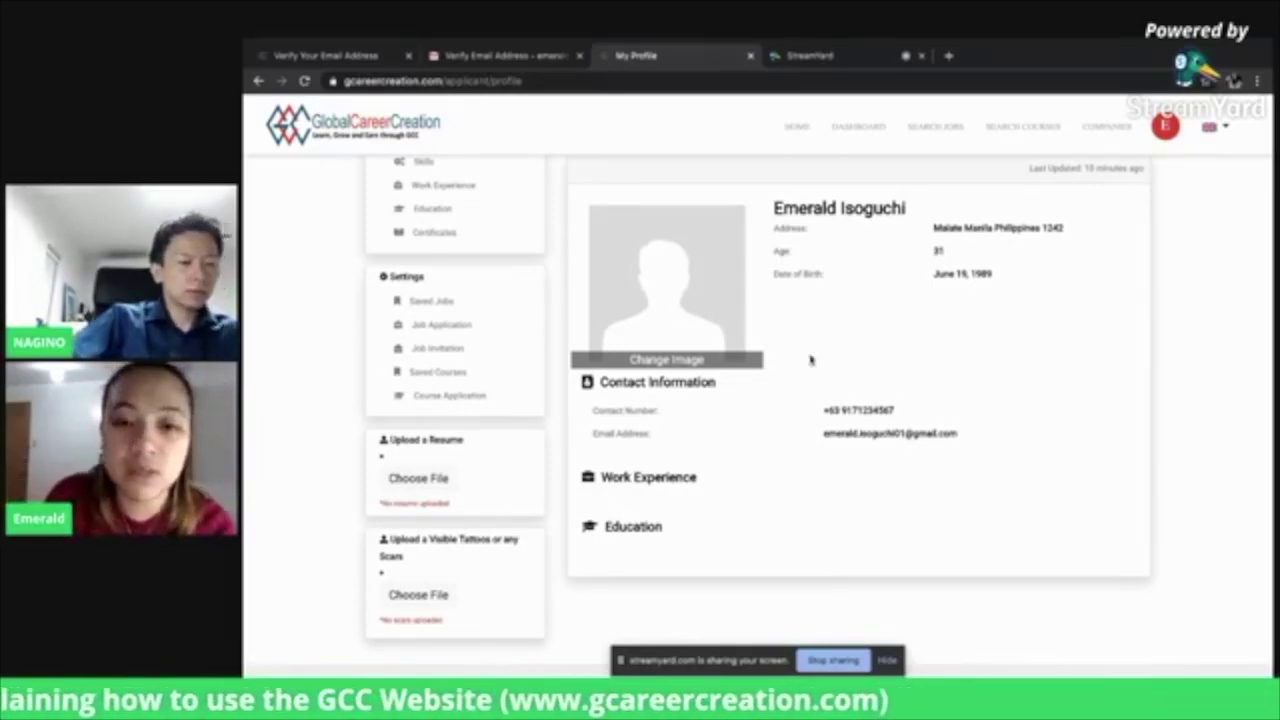
{"action": "left_click", "coordinate": [690, 366]}
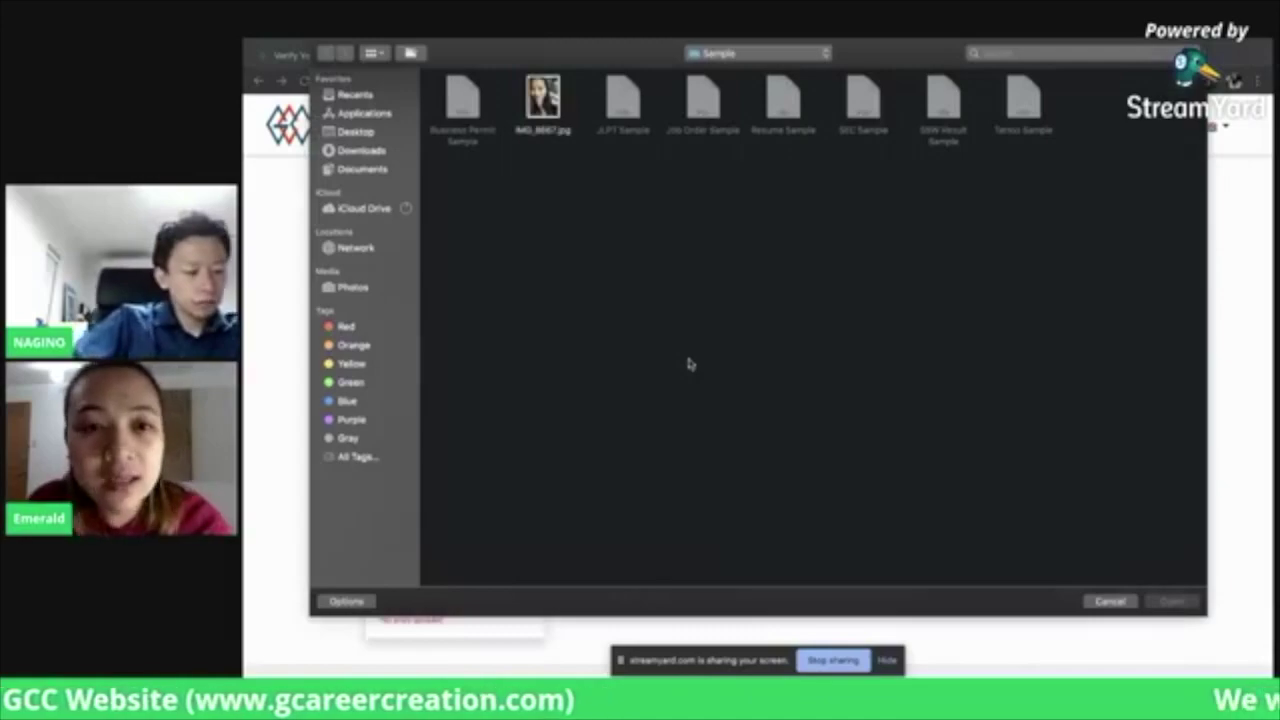
{"action": "left_click", "coordinate": [560, 130]}
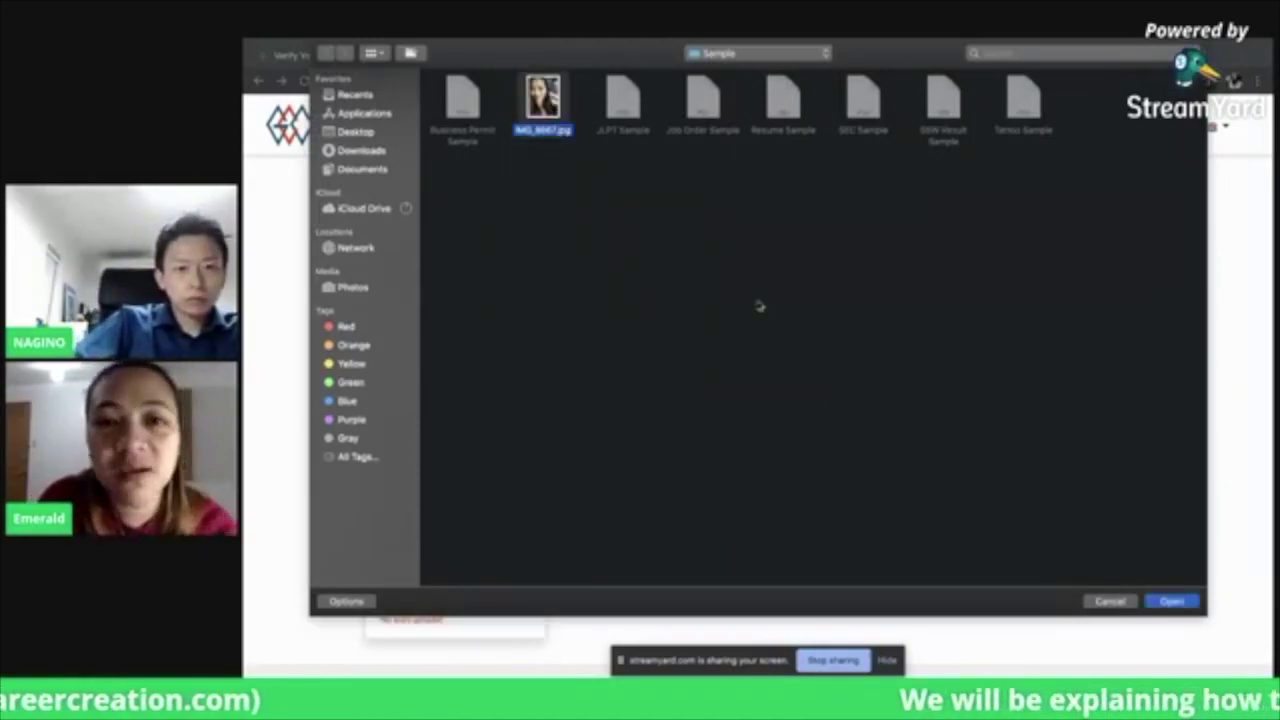
{"action": "left_click", "coordinate": [1180, 602]}
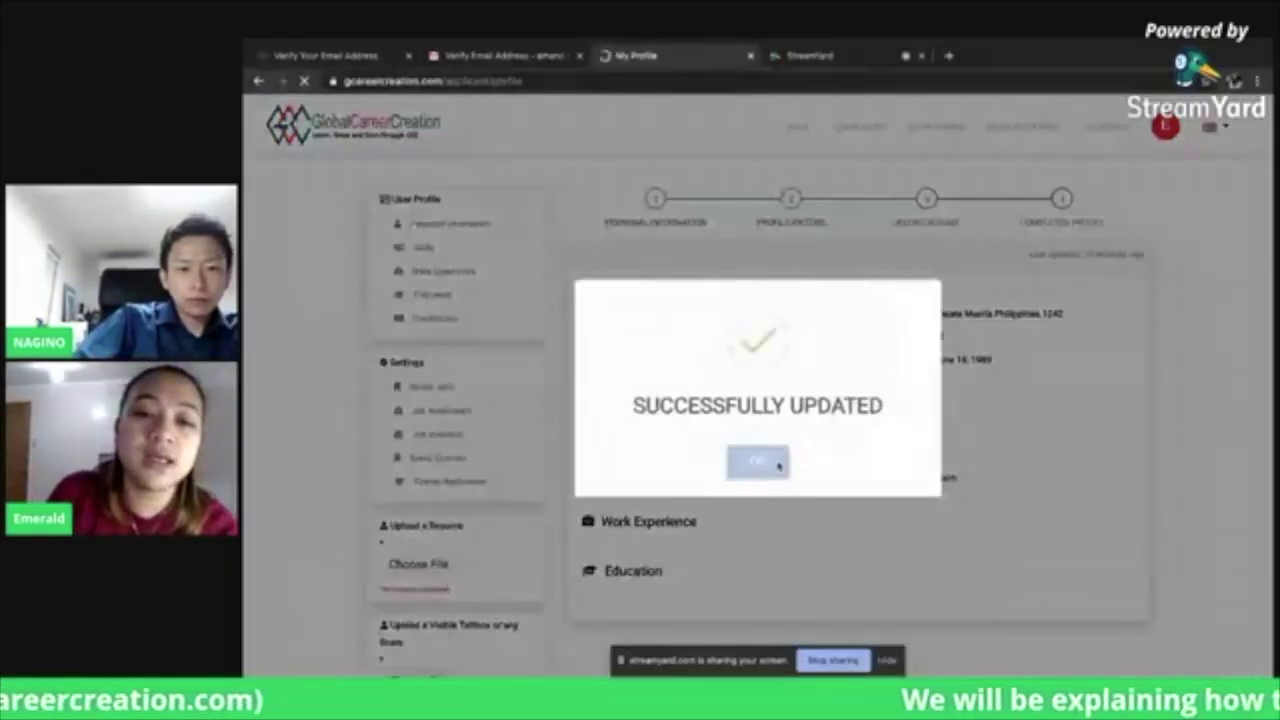
{"action": "left_click", "coordinate": [779, 467]}
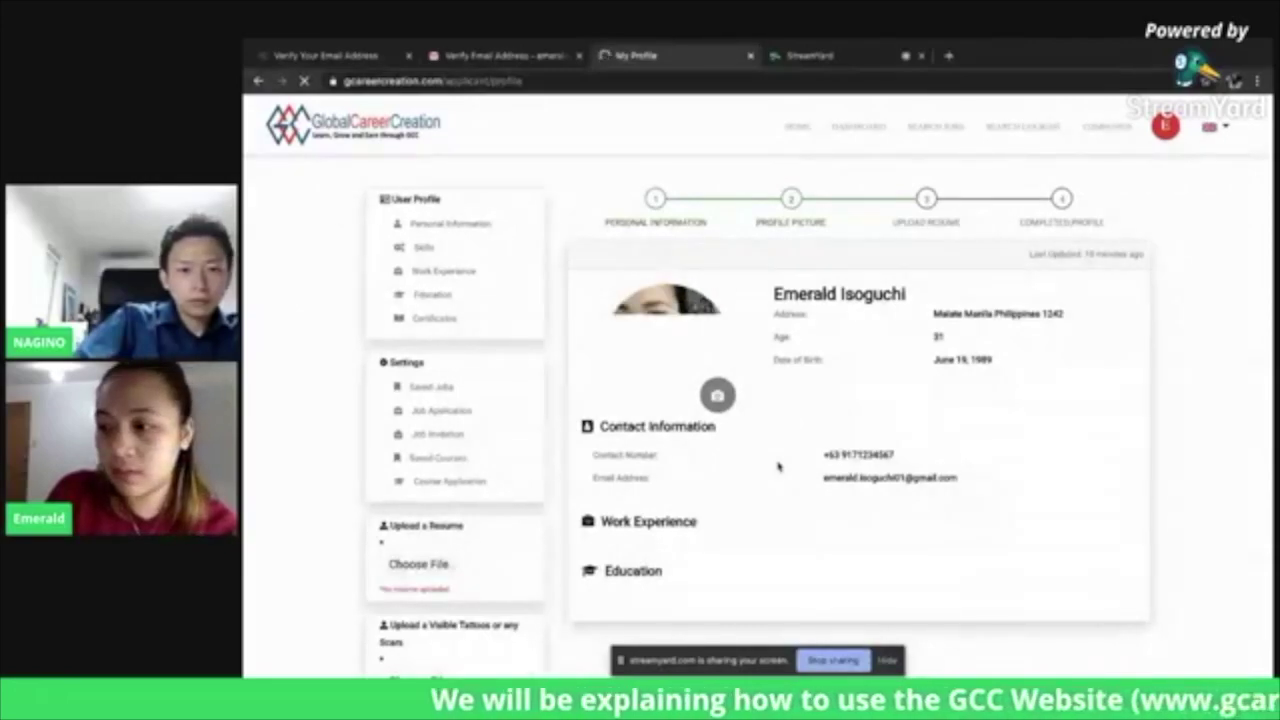
{"action": "scroll", "coordinate": [779, 467], "scroll_direction": "down", "scroll_amount": 2}
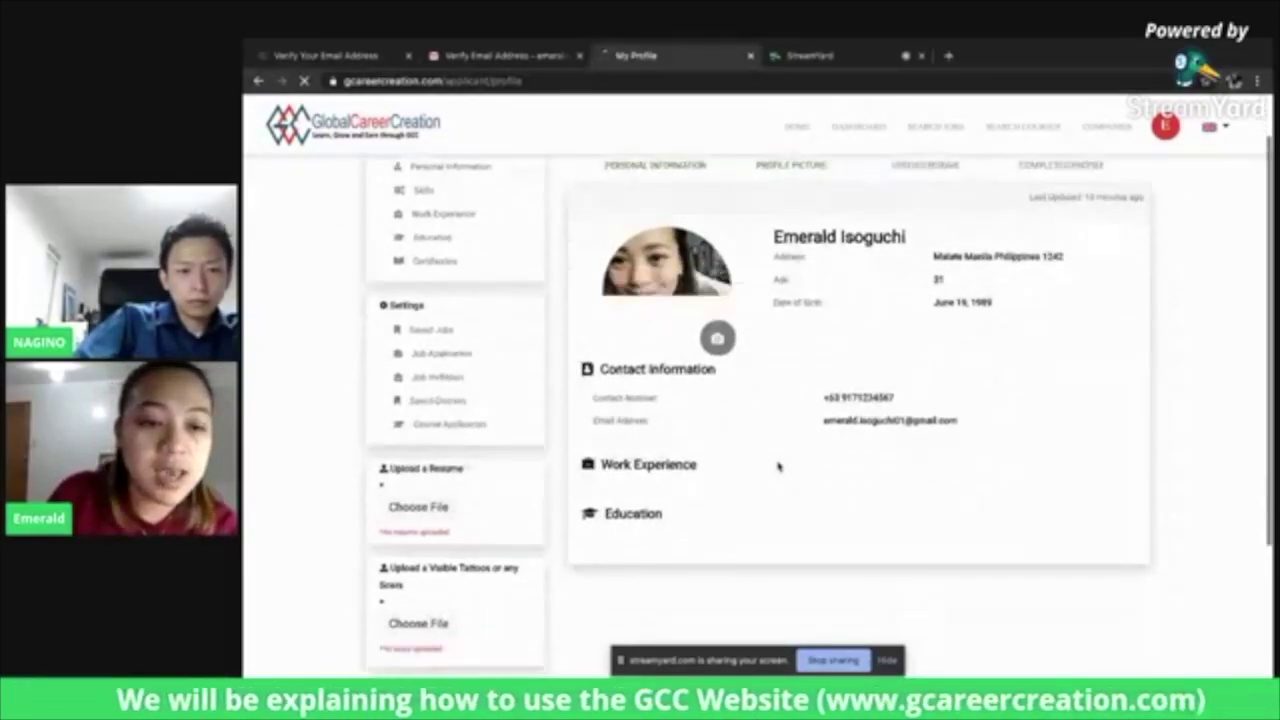
Upload Resume Sample.pdf as the profile's resume and save it
{"action": "left_click", "coordinate": [422, 479]}
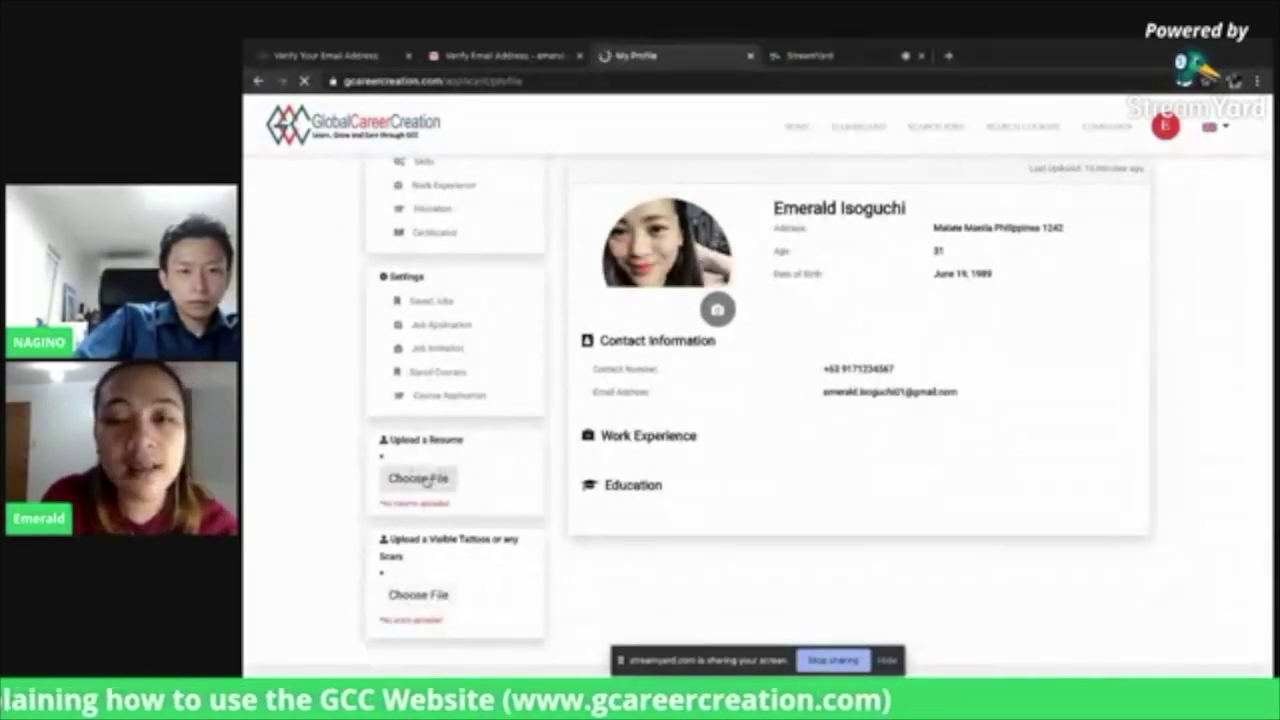
{"action": "left_click", "coordinate": [810, 126]}
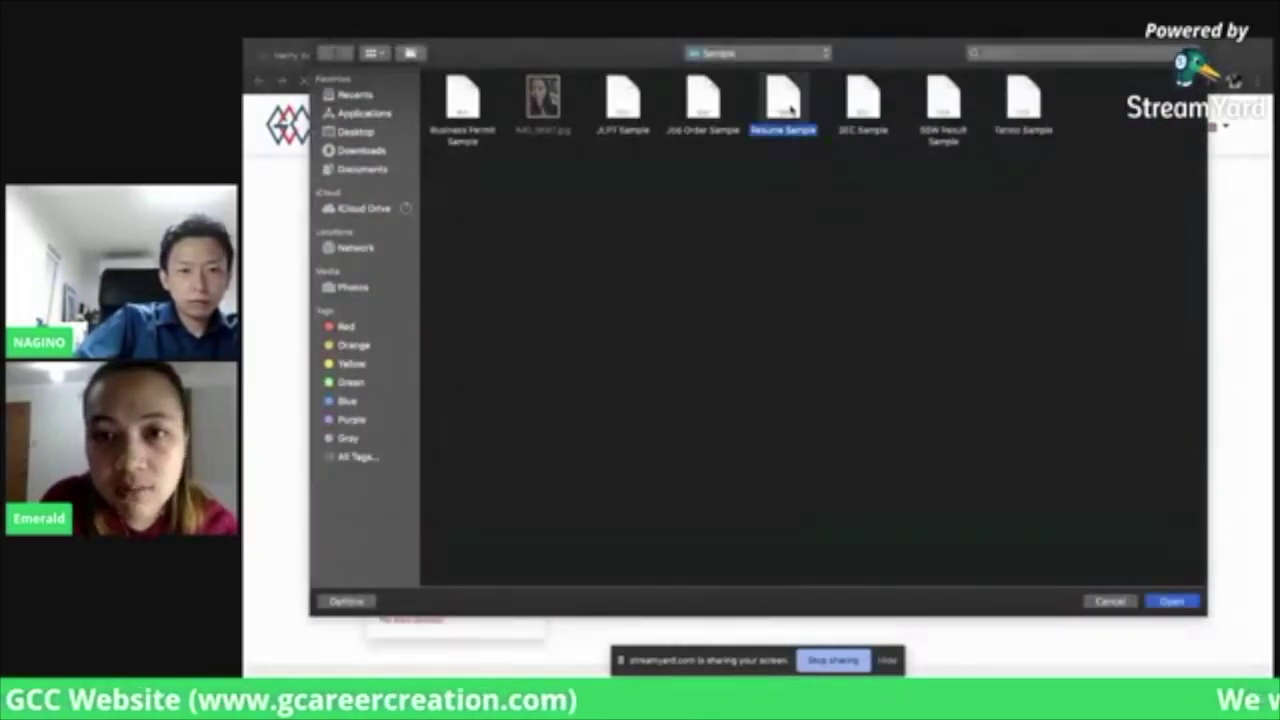
{"action": "left_click", "coordinate": [1164, 605]}
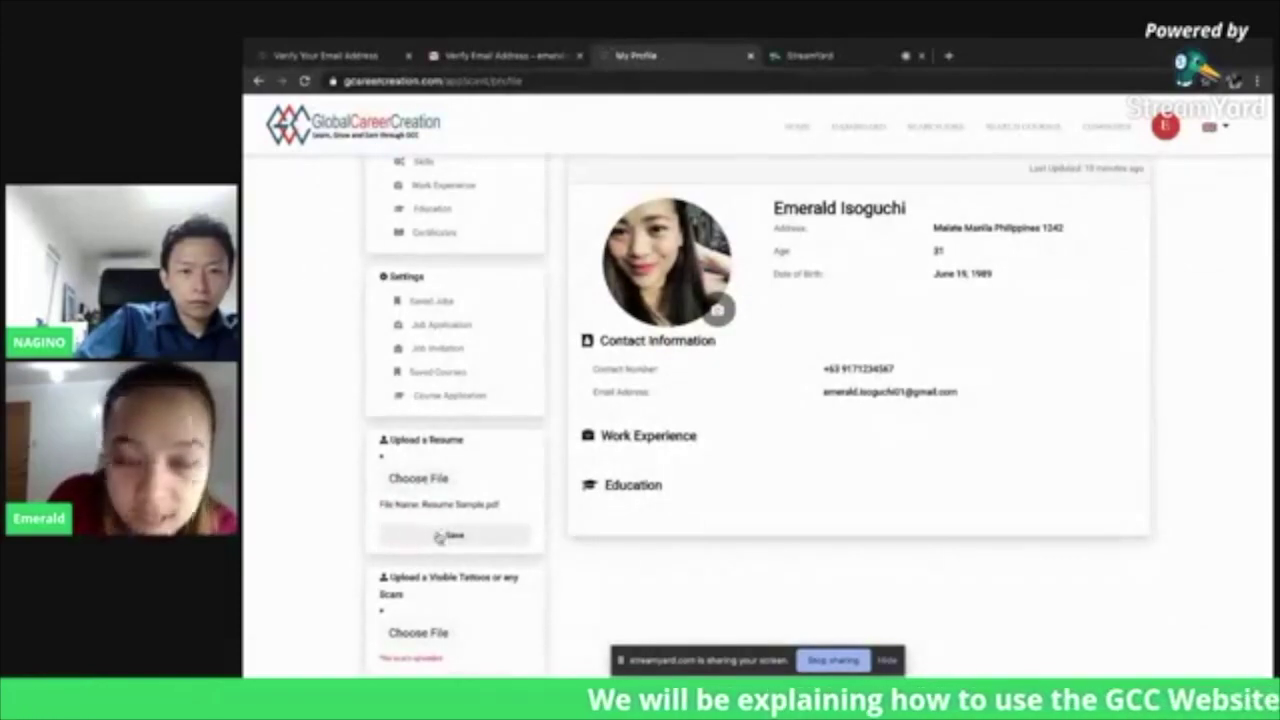
{"action": "left_click", "coordinate": [442, 538]}
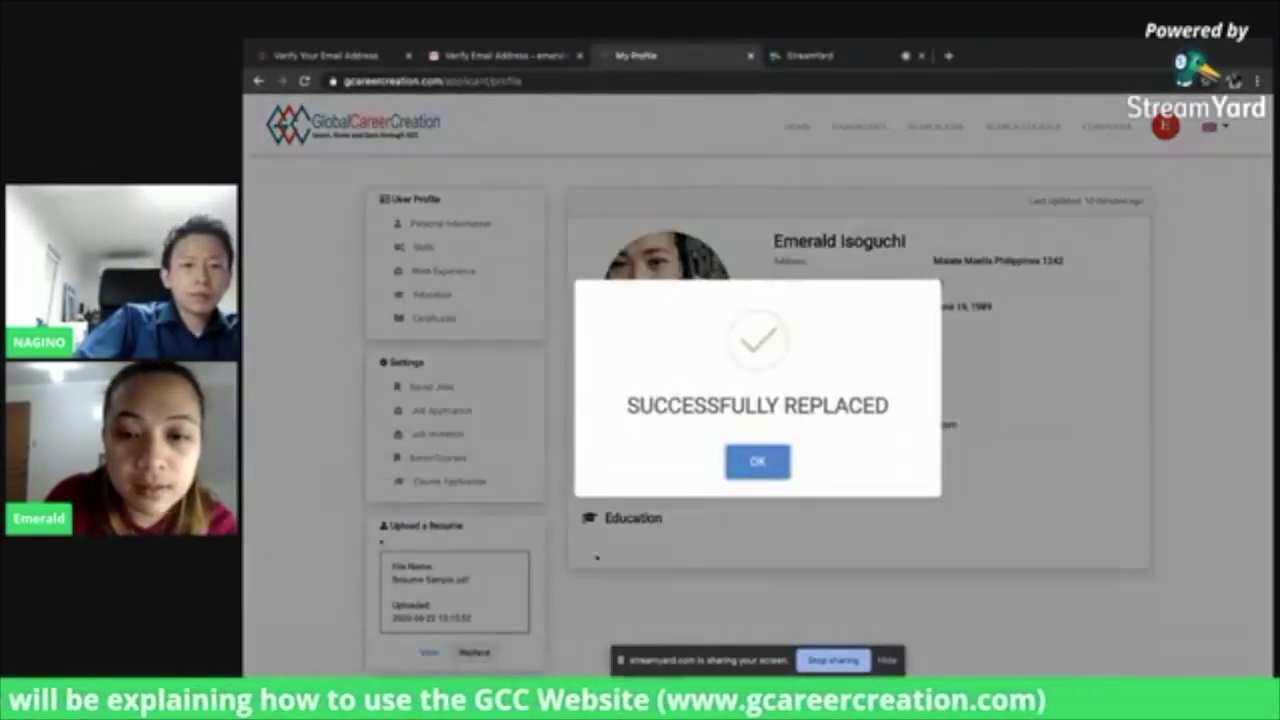
{"action": "left_click", "coordinate": [762, 462]}
{"action": "scroll", "coordinate": [766, 469], "scroll_direction": "down", "scroll_amount": 2}
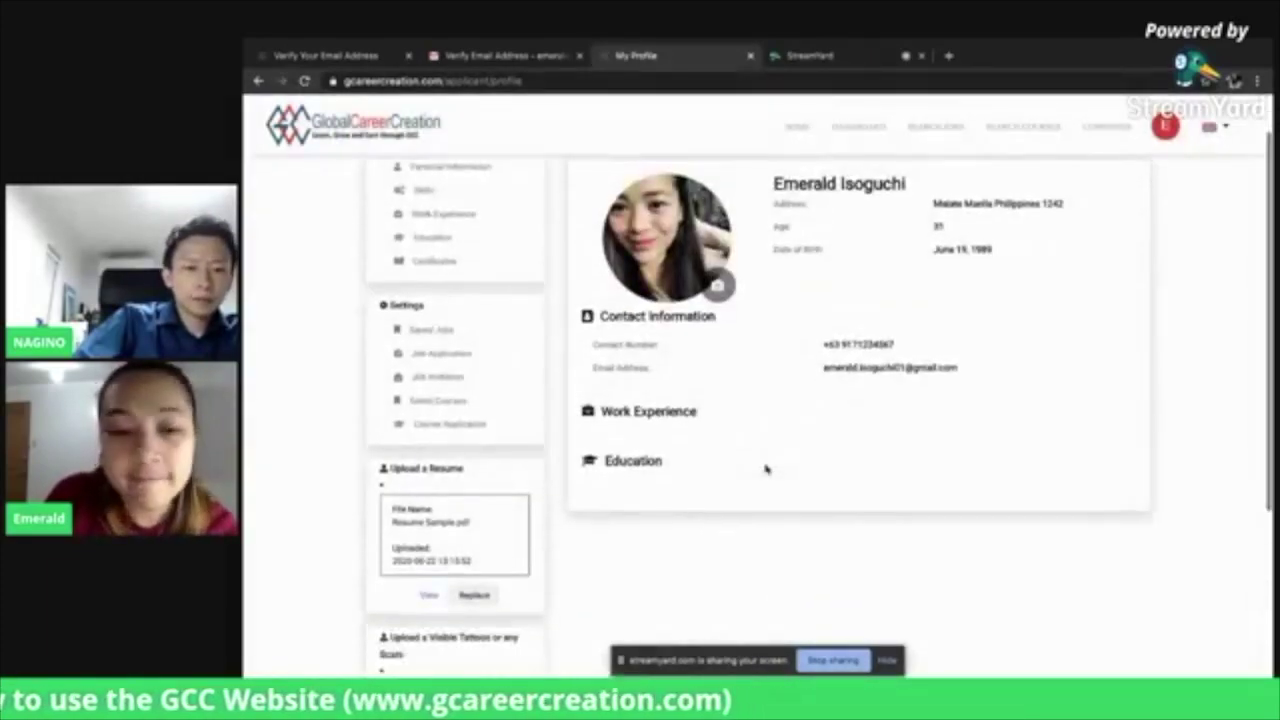
{"action": "scroll", "coordinate": [766, 469], "scroll_direction": "down", "scroll_amount": 2}
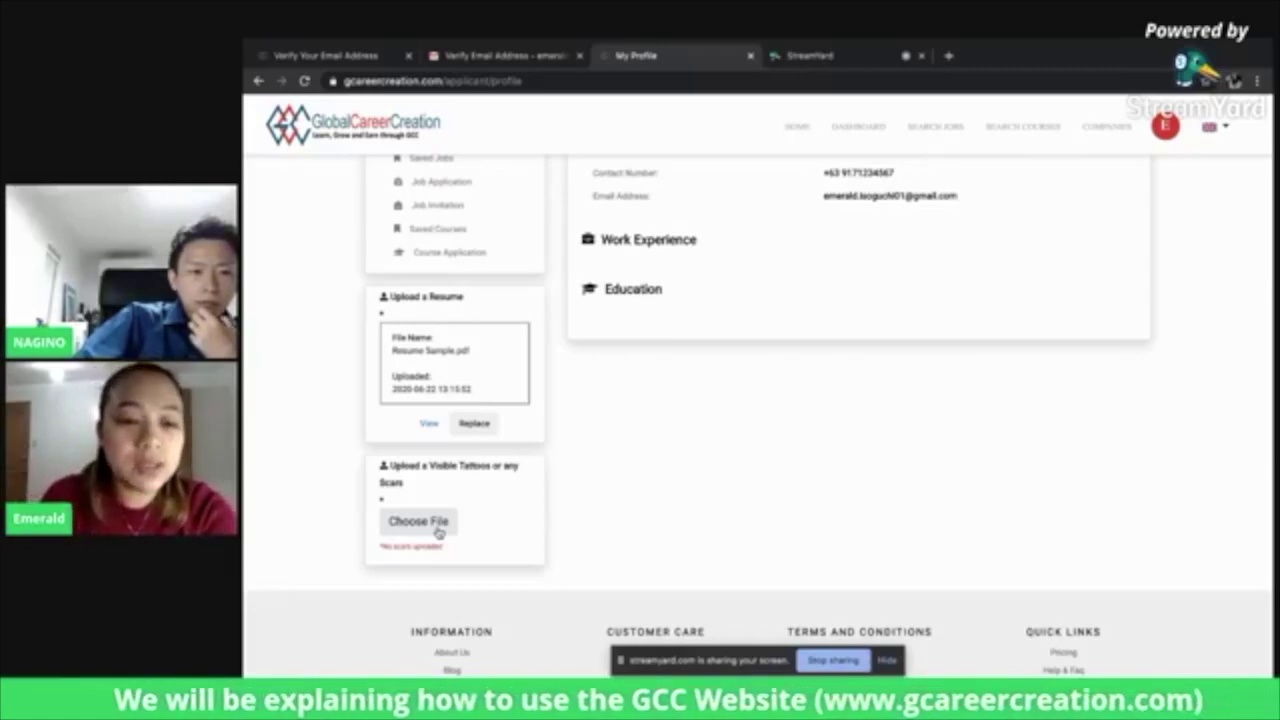
Upload Cover Photo.jpg from the Desktop as the visible tattoo or scar file and save it
{"action": "left_click", "coordinate": [437, 529]}
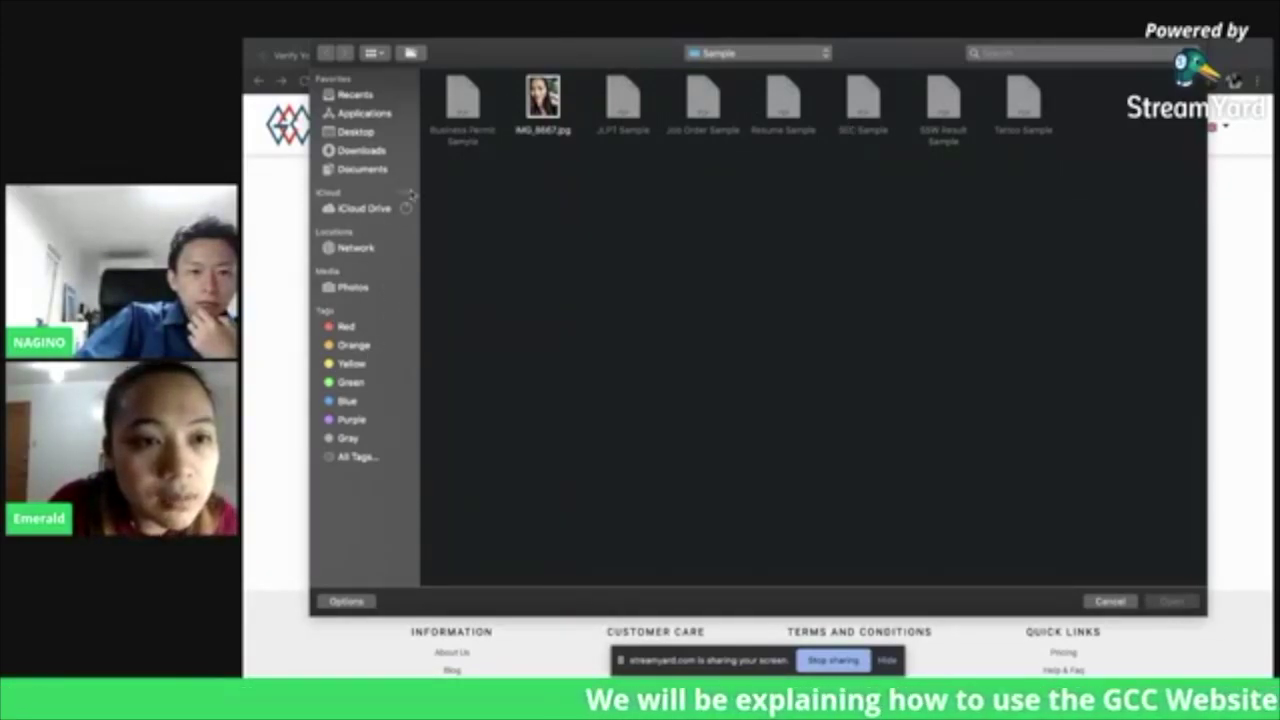
{"action": "left_click", "coordinate": [370, 131]}
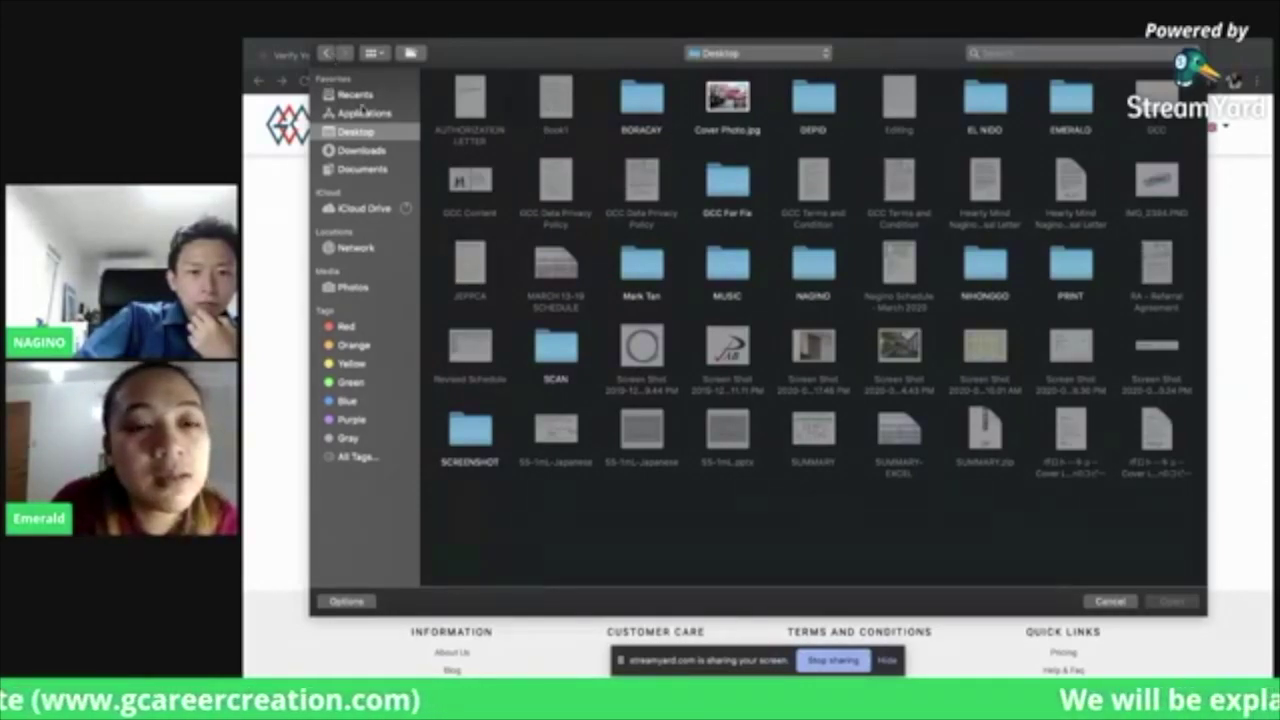
{"action": "left_click", "coordinate": [718, 96]}
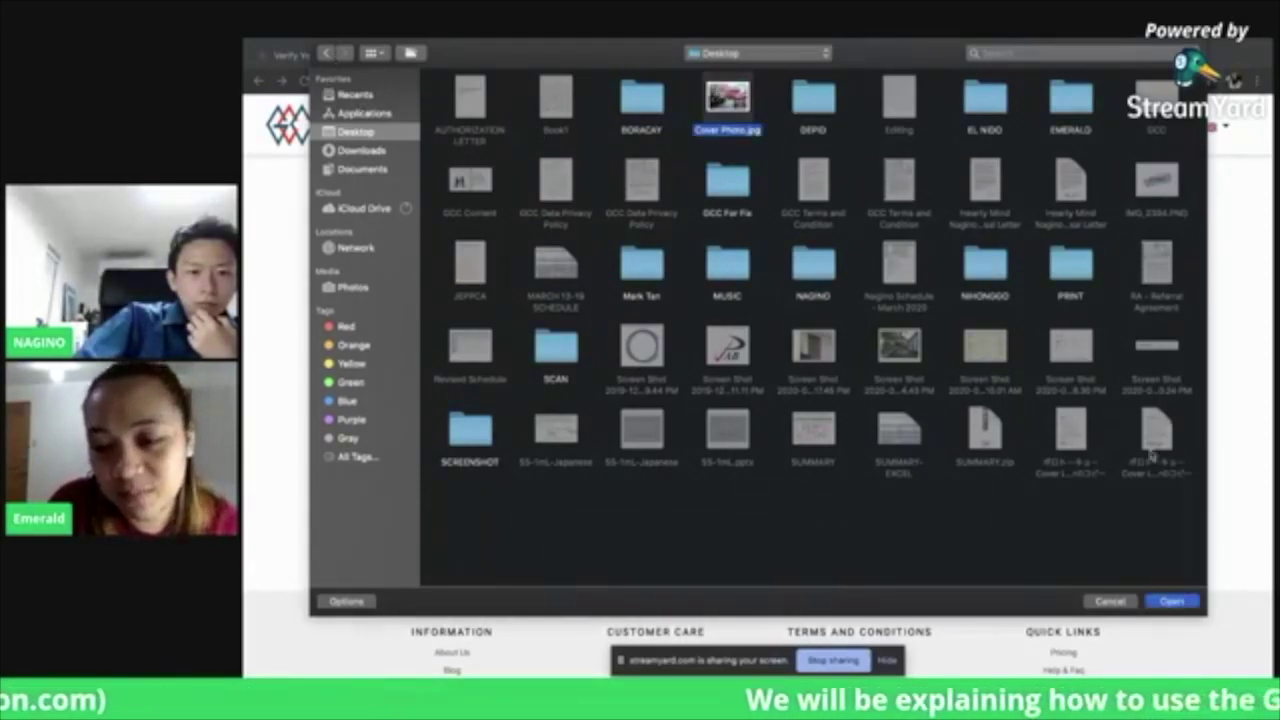
{"action": "left_click", "coordinate": [1182, 600]}
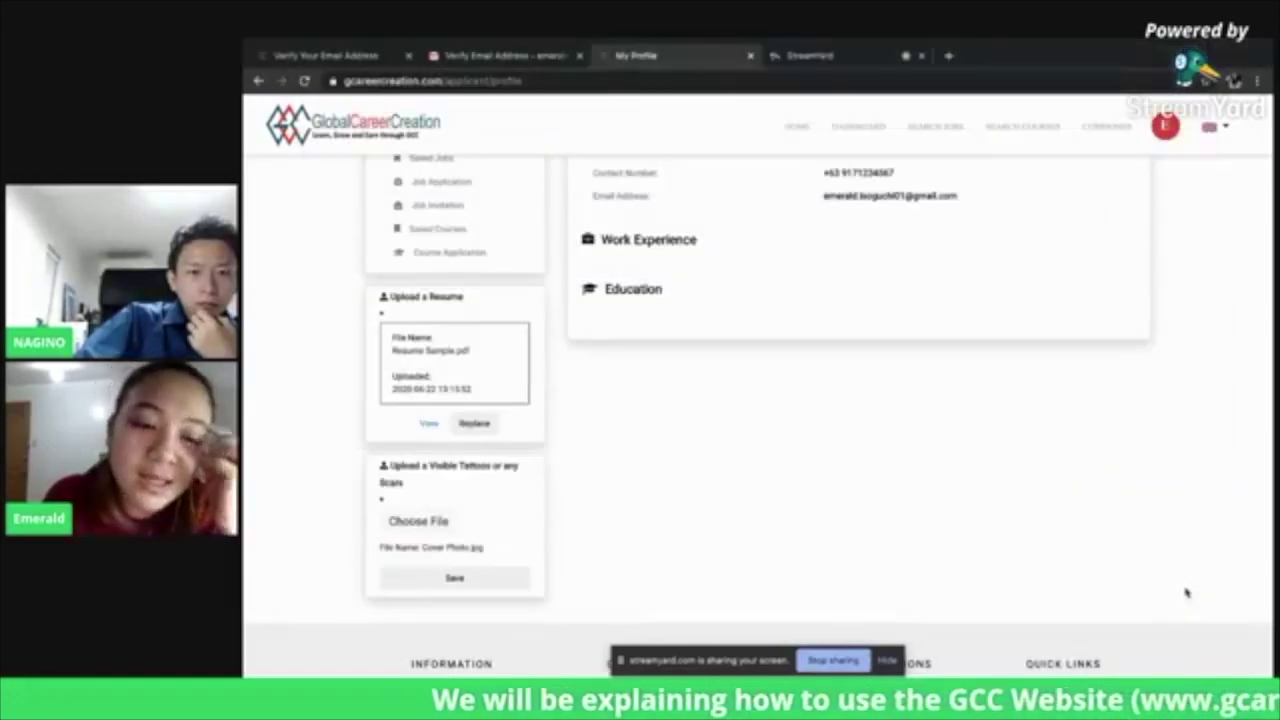
{"action": "left_click", "coordinate": [438, 578]}
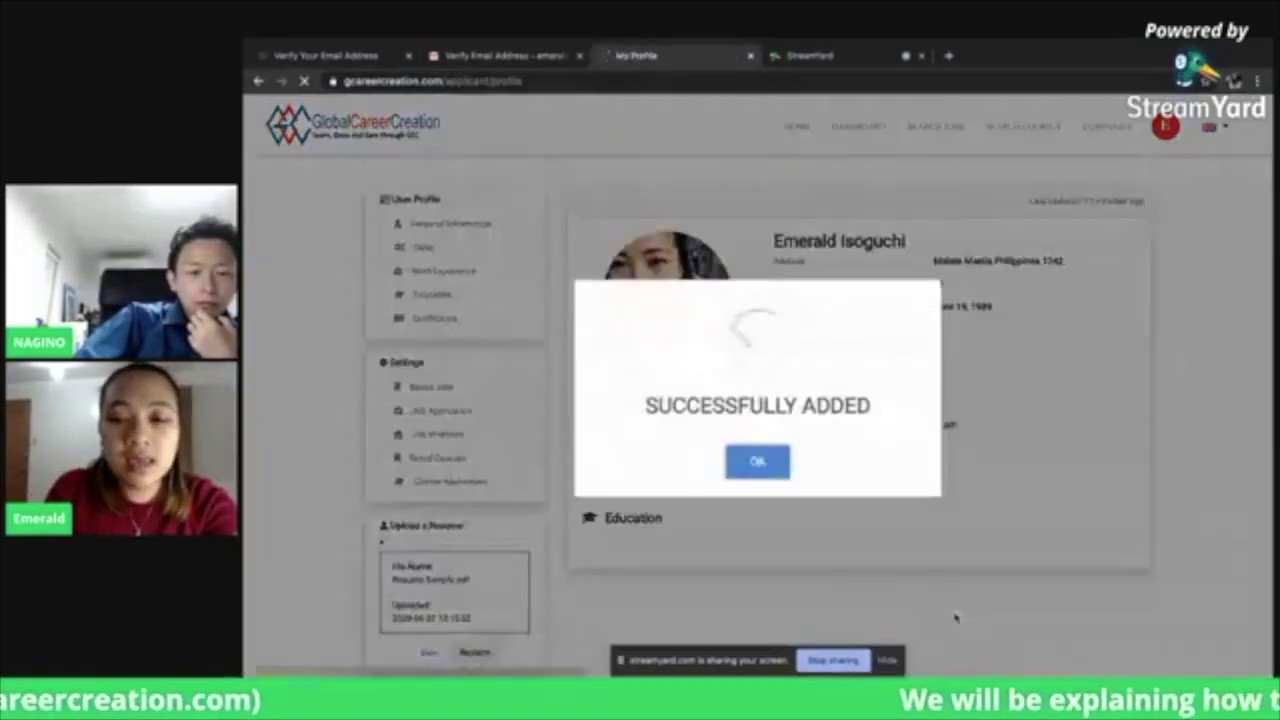
{"action": "left_click", "coordinate": [781, 471]}
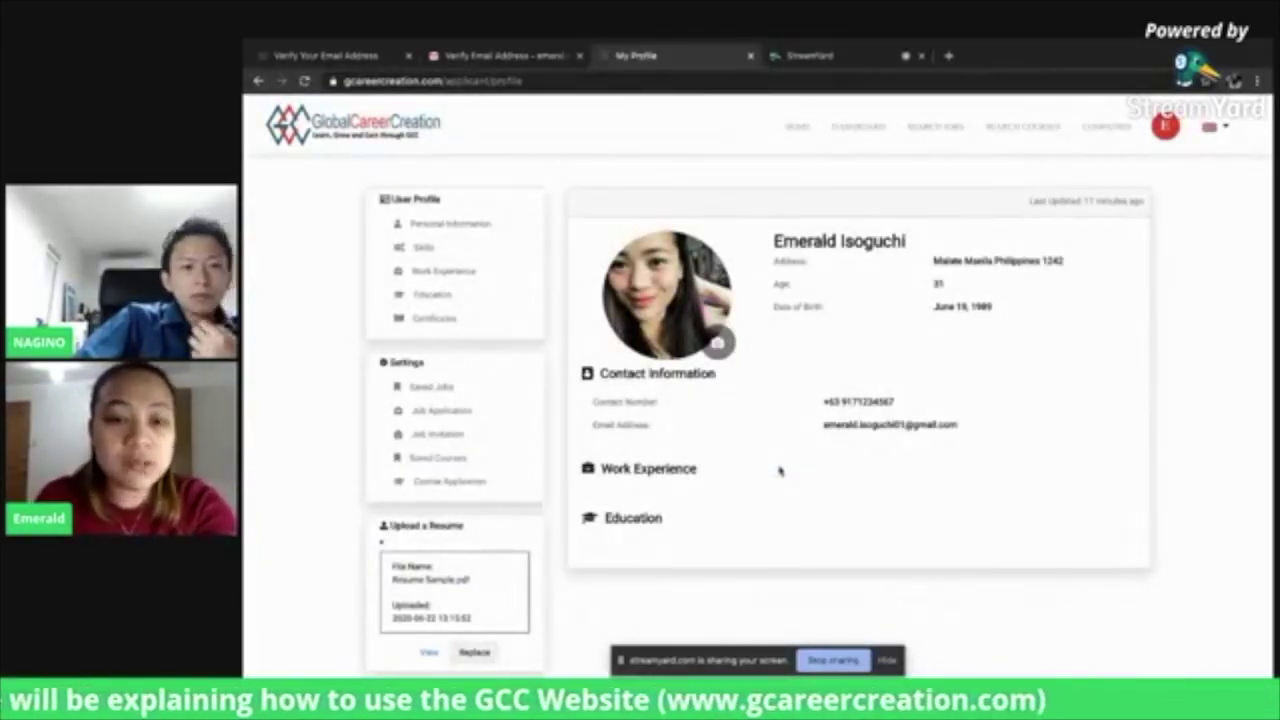
{"action": "scroll", "coordinate": [780, 470], "scroll_direction": "down", "scroll_amount": 1}
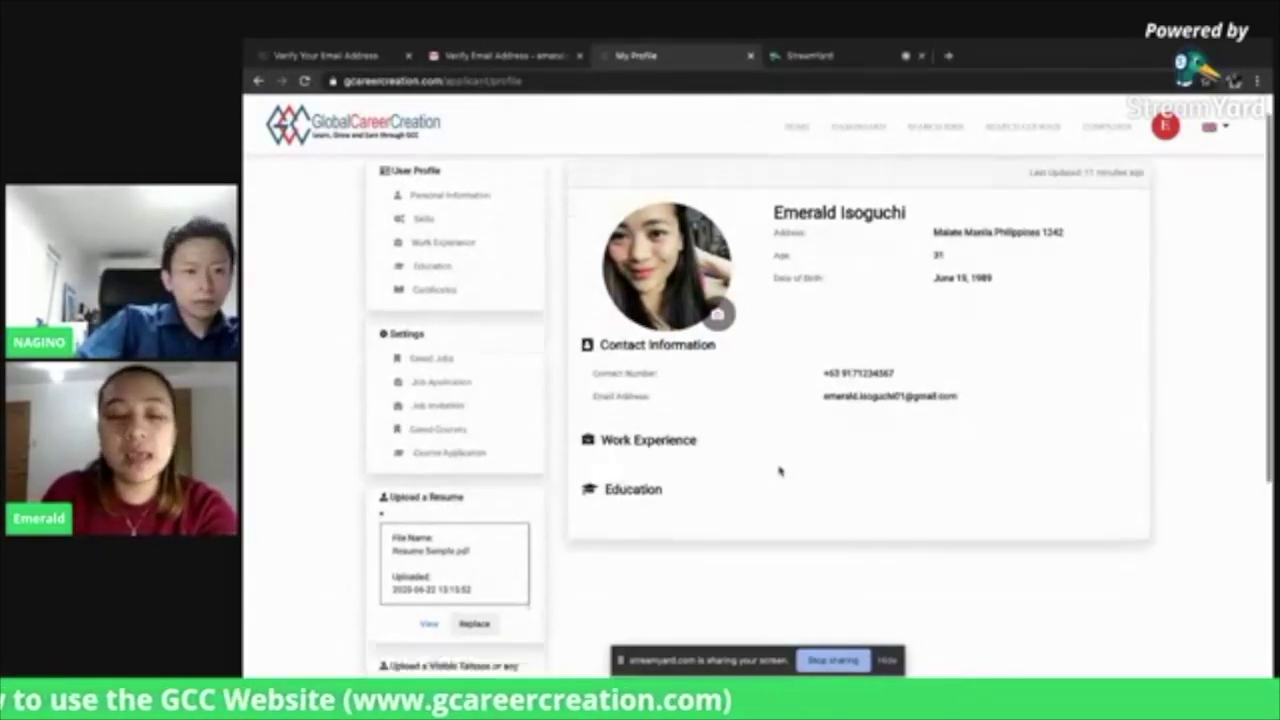
{"action": "scroll", "coordinate": [780, 470], "scroll_direction": "down", "scroll_amount": 1}
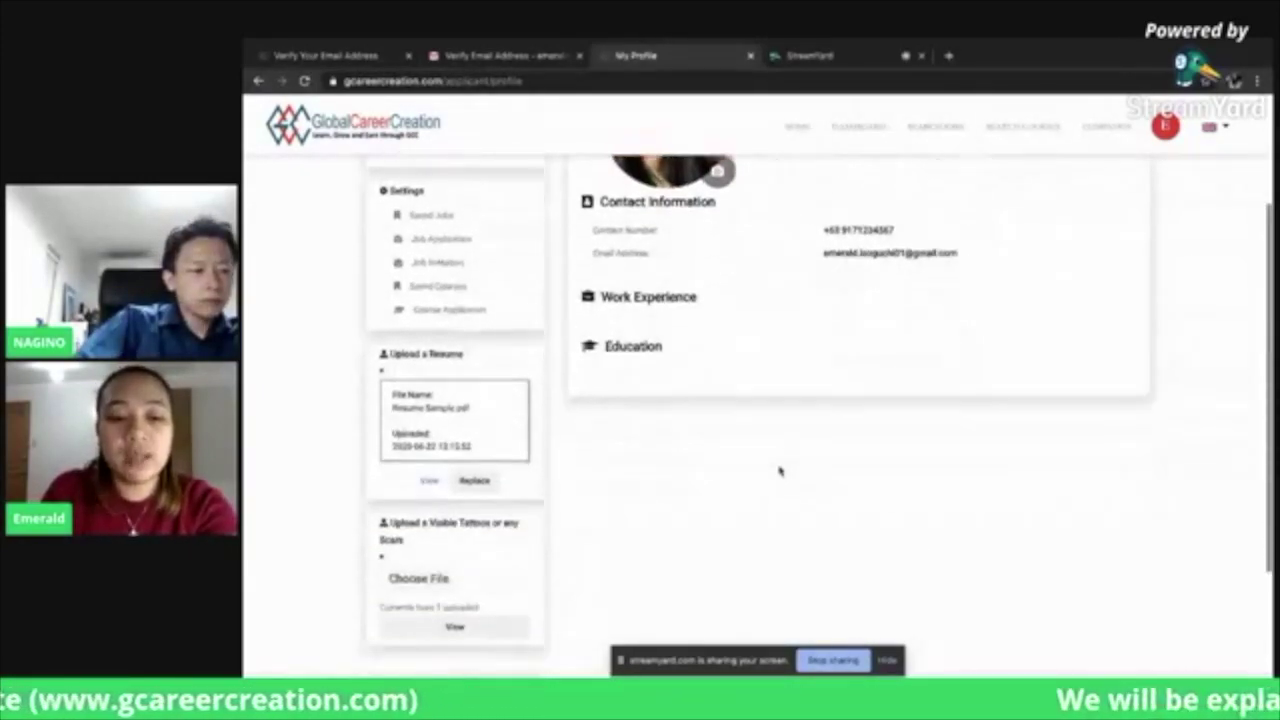
{"action": "scroll", "coordinate": [780, 470], "scroll_direction": "up", "scroll_amount": 2}
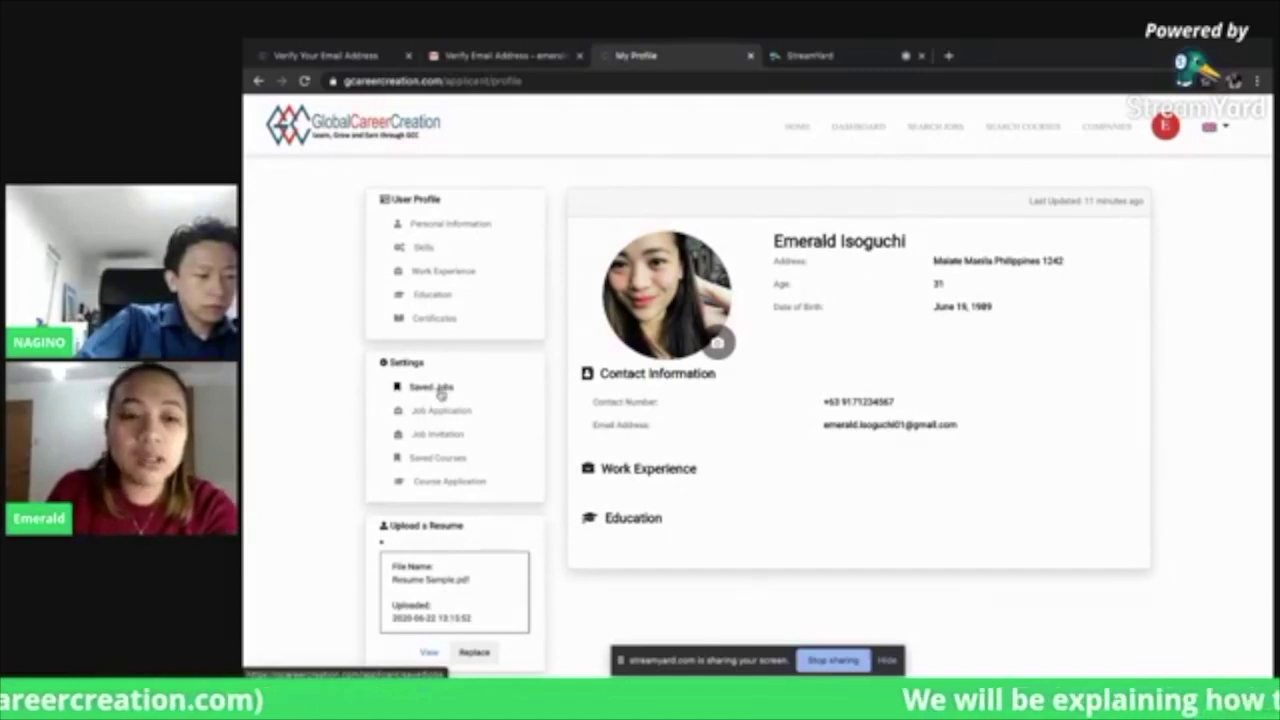
Visit the Saved Jobs, Job Application, Job Invitation and Saved Courses pages, then go to Search Jobs
{"action": "left_click", "coordinate": [432, 387]}
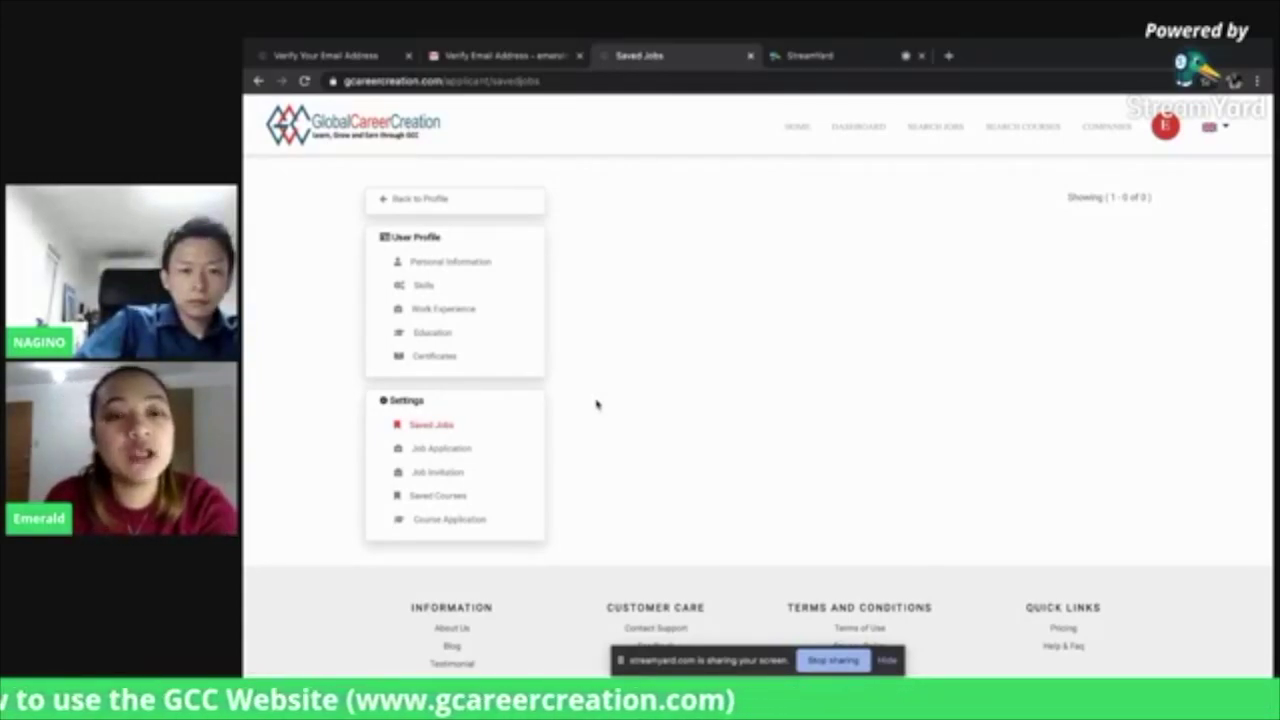
{"action": "left_click", "coordinate": [443, 451]}
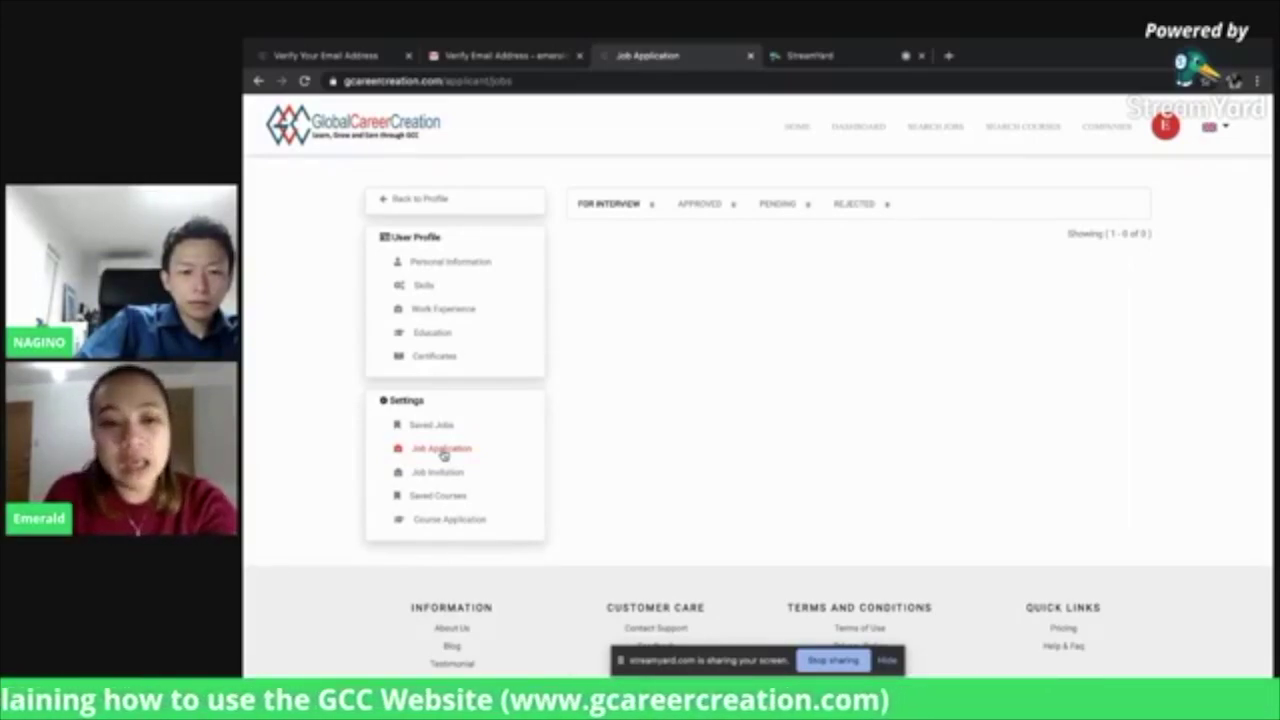
{"action": "left_click", "coordinate": [439, 477]}
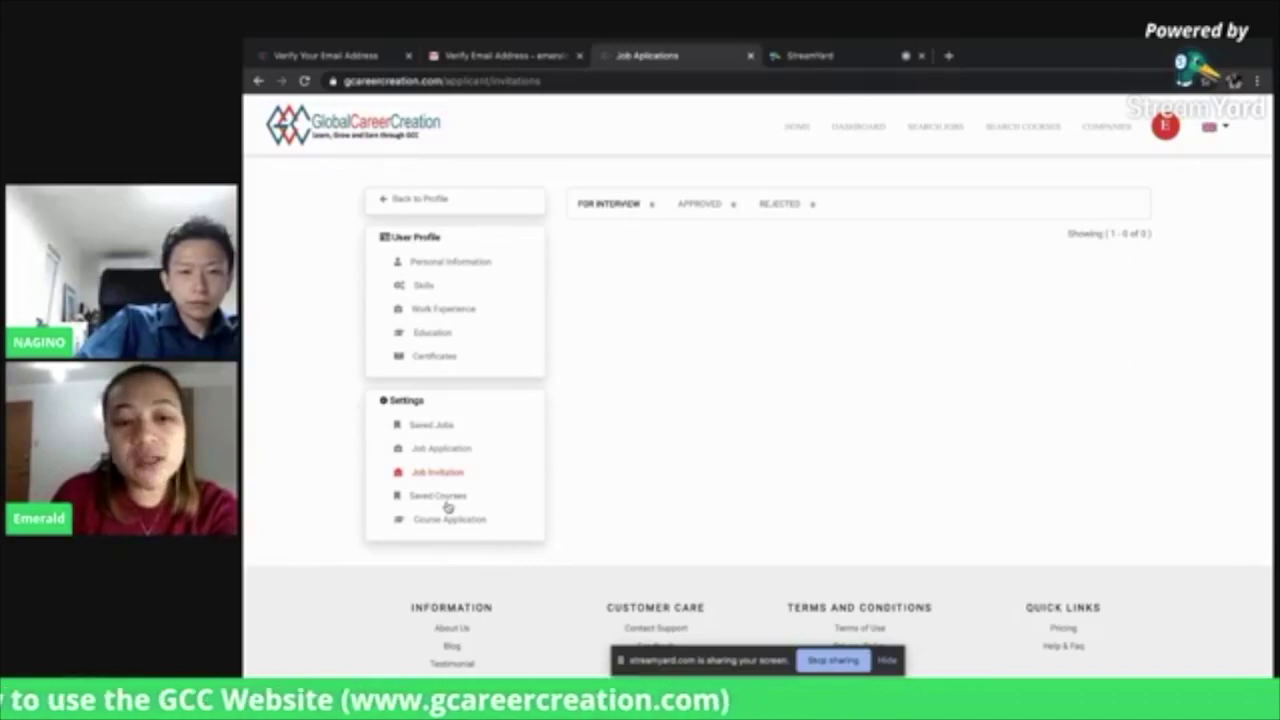
{"action": "left_click", "coordinate": [448, 503]}
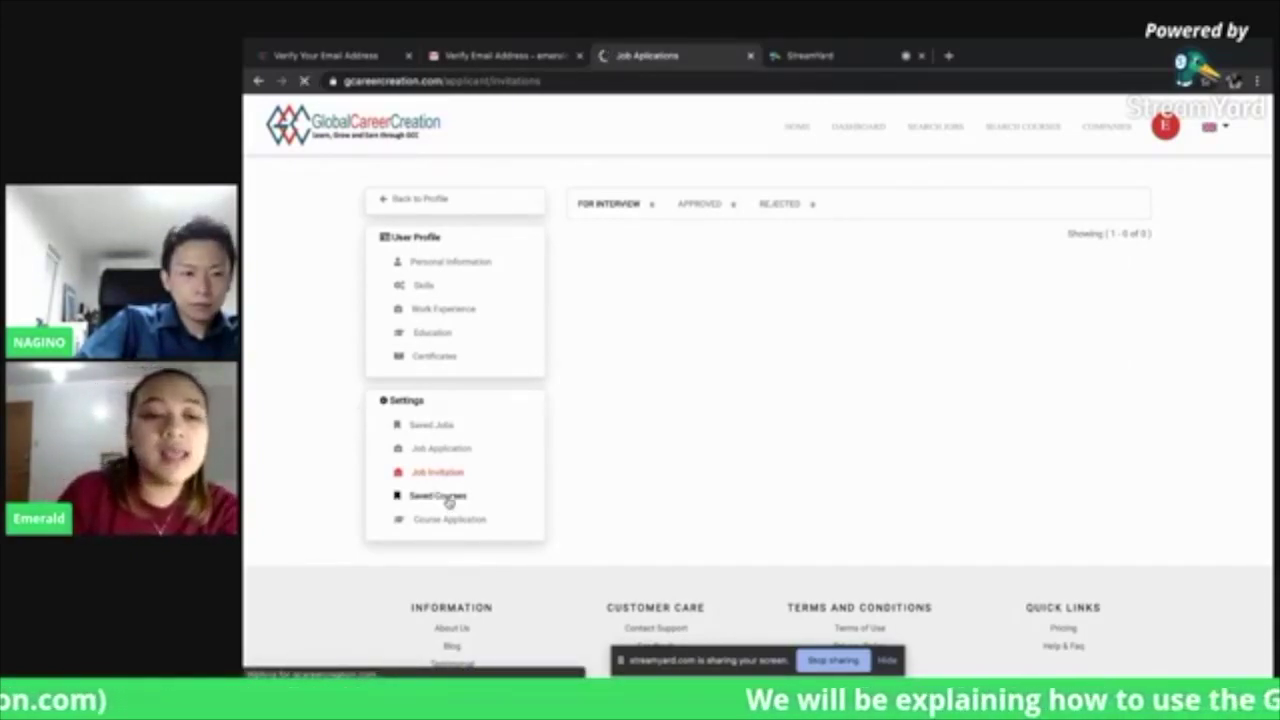
{"action": "left_click", "coordinate": [446, 498]}
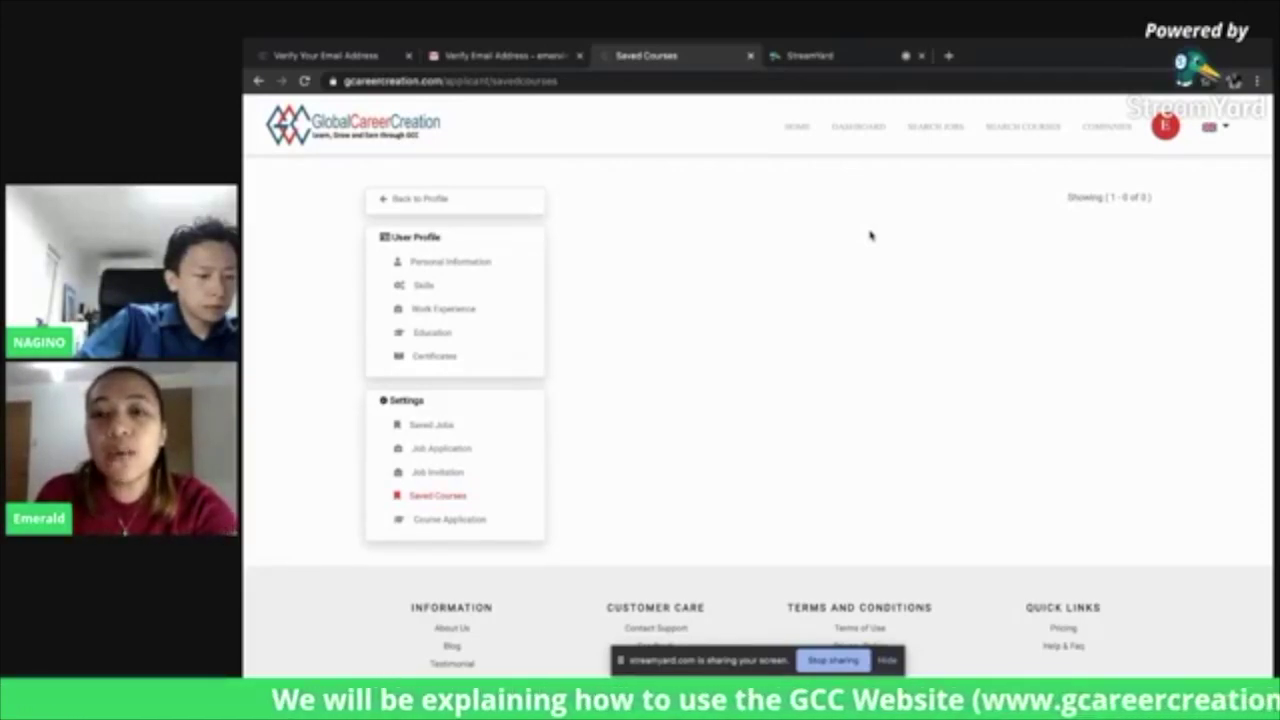
{"action": "left_click", "coordinate": [948, 130]}
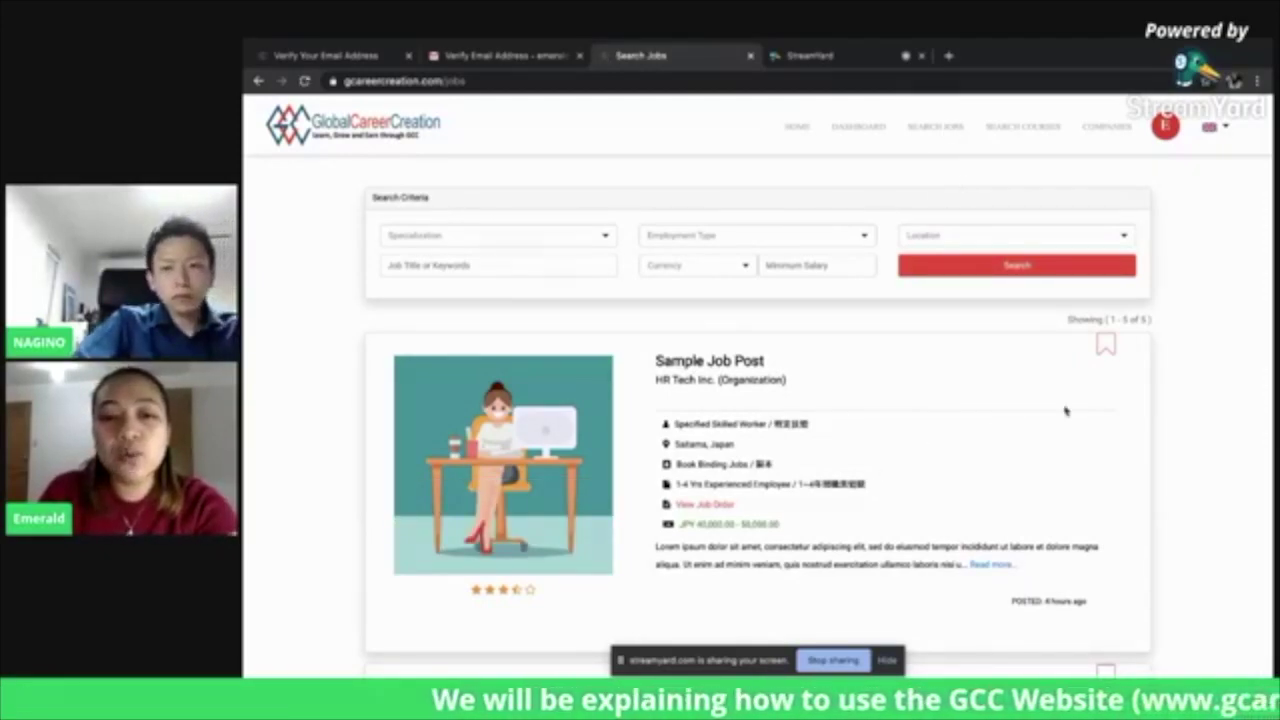
Scroll through the job postings, including Sample Job Post, 1201921, Caregiver and Farming
{"action": "scroll", "coordinate": [1065, 411], "scroll_direction": "down", "scroll_amount": 3}
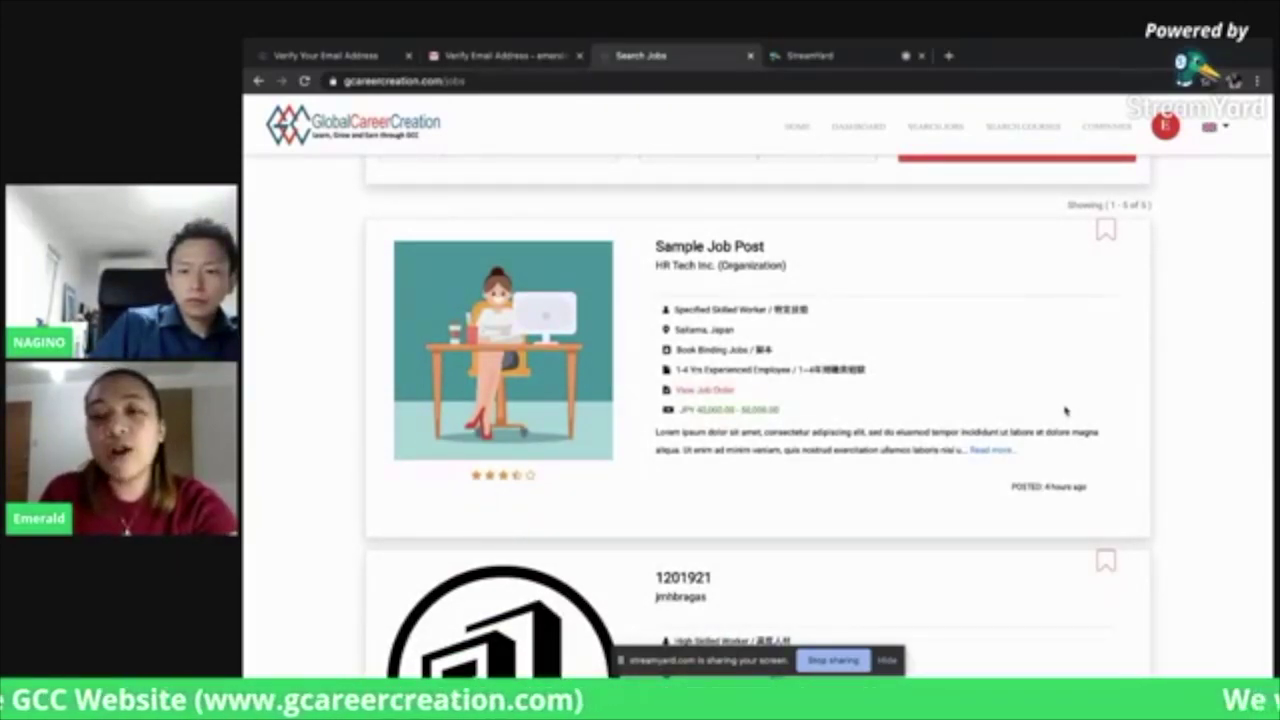
{"action": "scroll", "coordinate": [1065, 411], "scroll_direction": "down", "scroll_amount": 2}
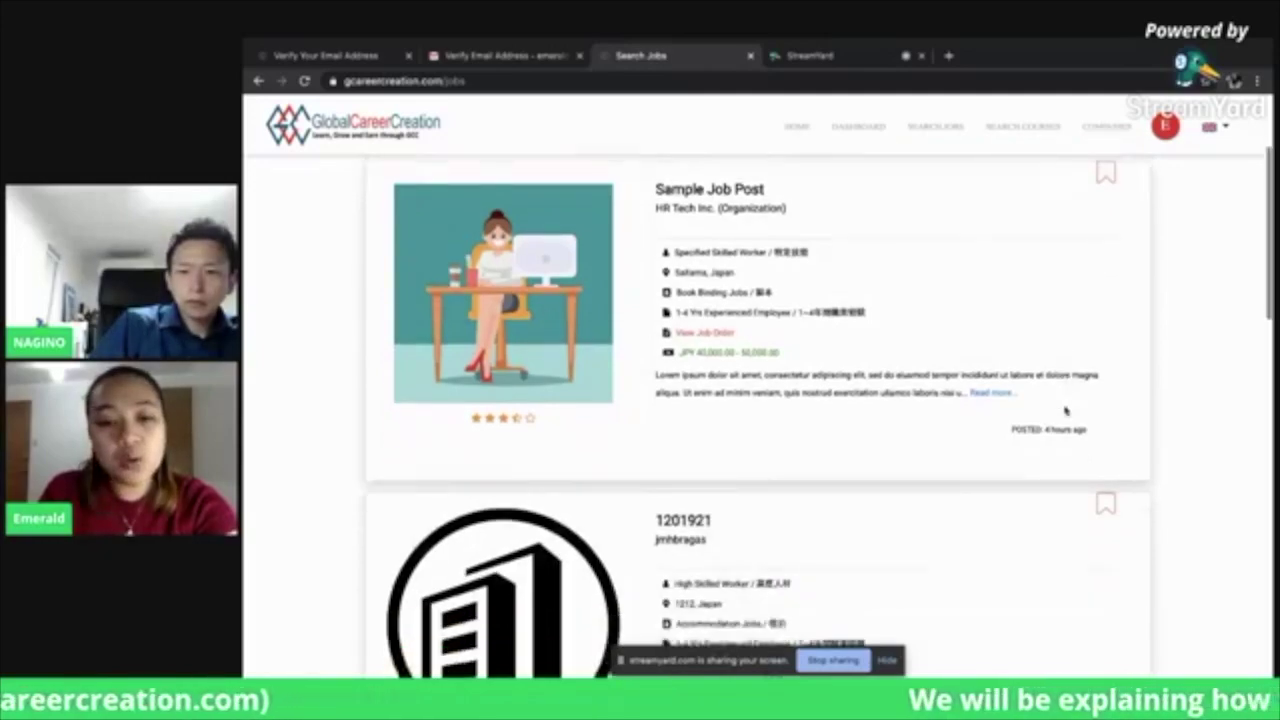
{"action": "scroll", "coordinate": [1065, 410], "scroll_direction": "down", "scroll_amount": 6}
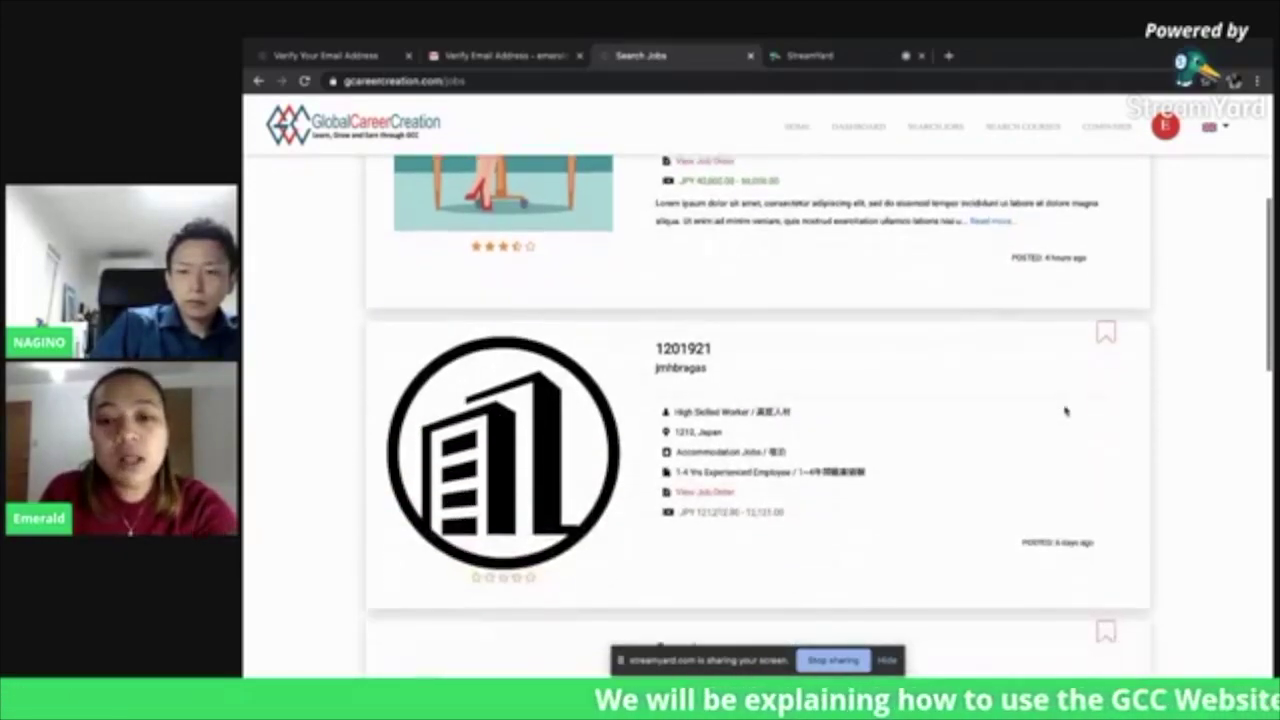
{"action": "scroll", "coordinate": [1065, 410], "scroll_direction": "down", "scroll_amount": 2}
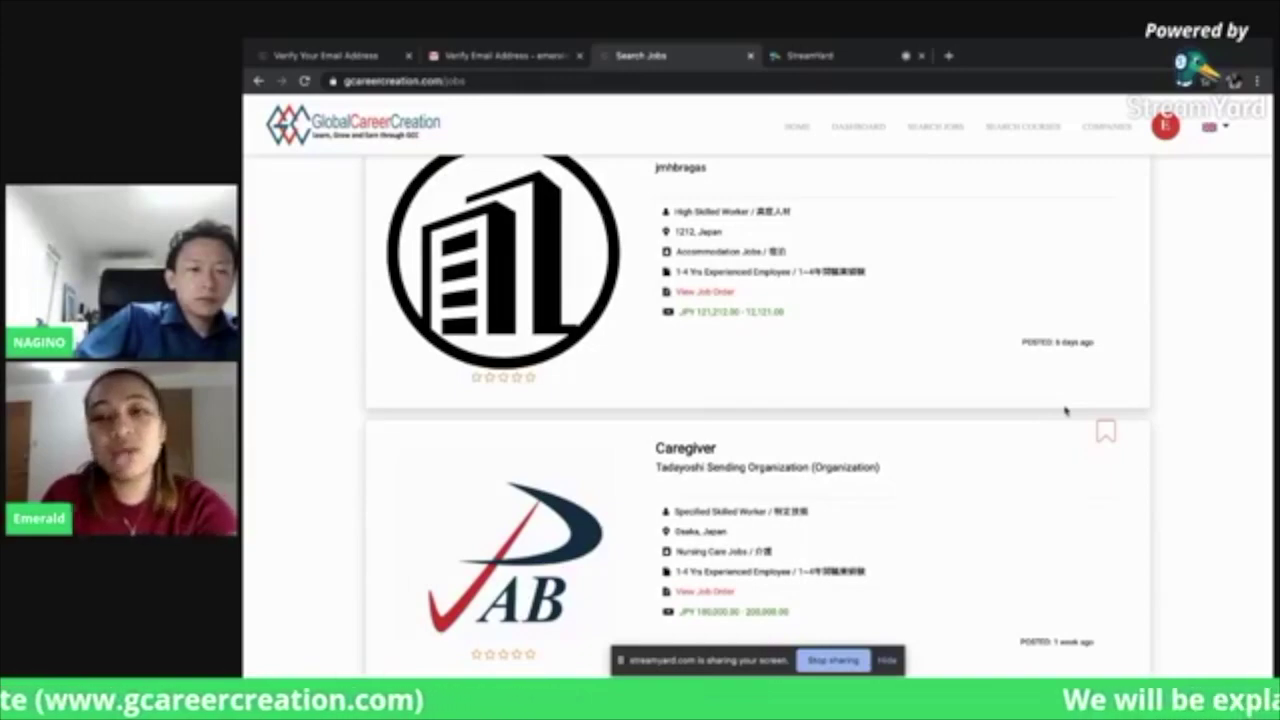
{"action": "scroll", "coordinate": [1065, 410], "scroll_direction": "down", "scroll_amount": 2}
{"action": "scroll", "coordinate": [1065, 410], "scroll_direction": "down", "scroll_amount": 1}
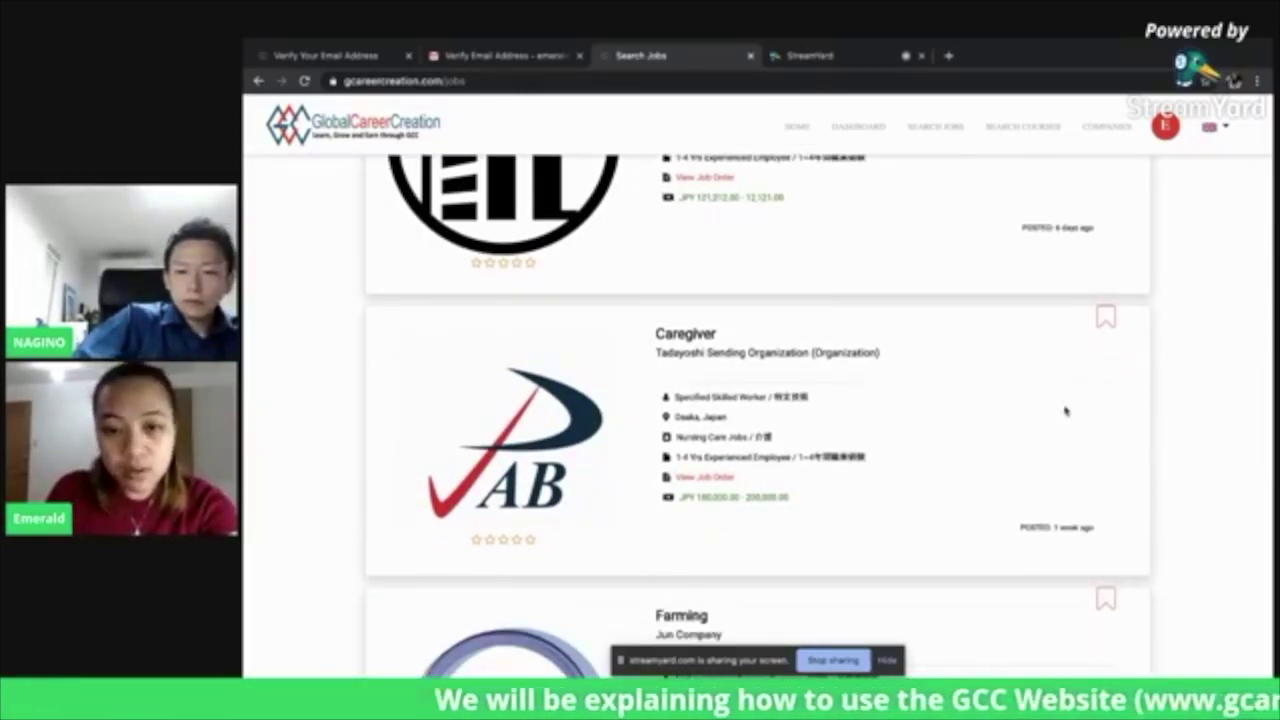
{"action": "scroll", "coordinate": [1065, 410], "scroll_direction": "down", "scroll_amount": 2}
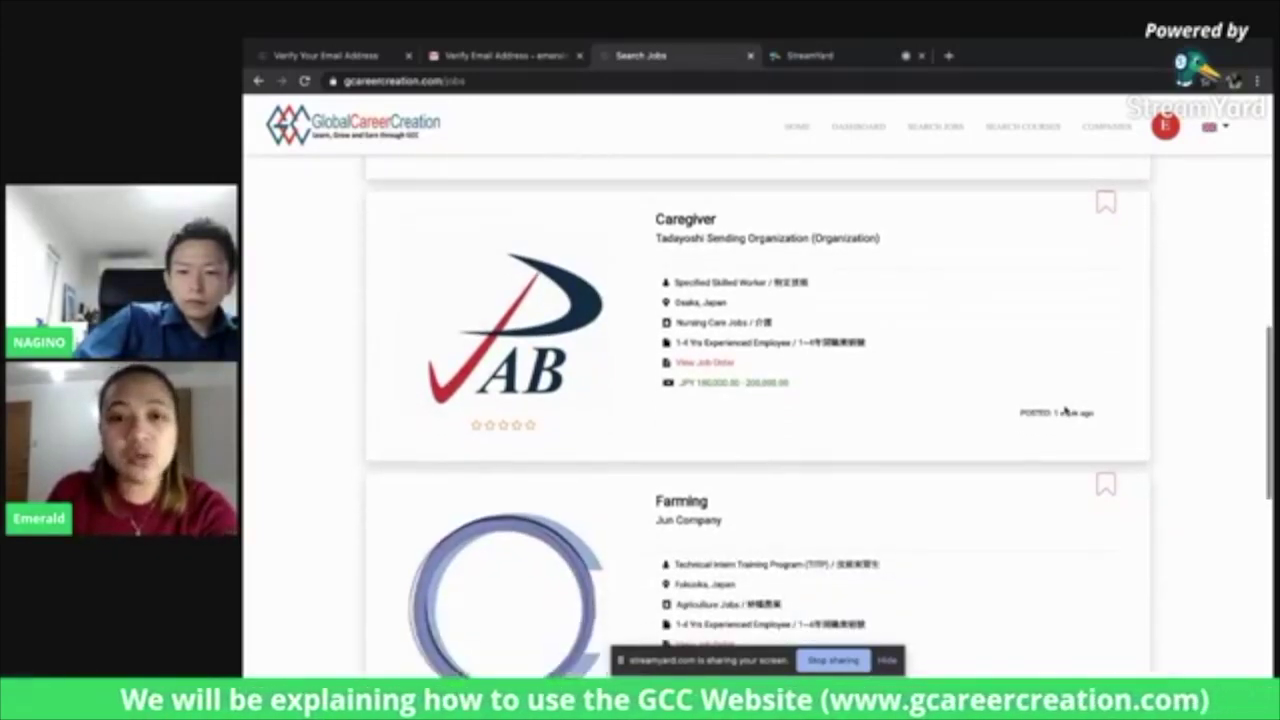